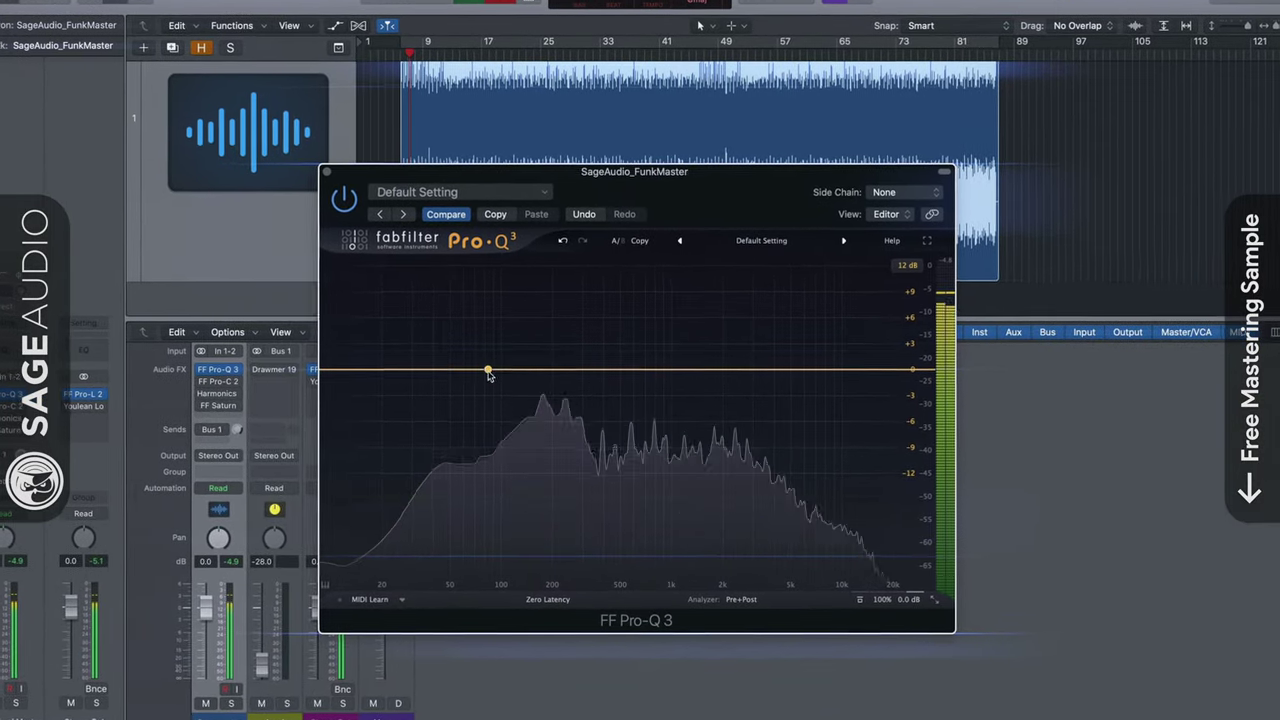
Add a first bell band on the flat Pro-Q 3 curve, near 84 Hz
{"action": "left_click", "coordinate": [488, 372]}
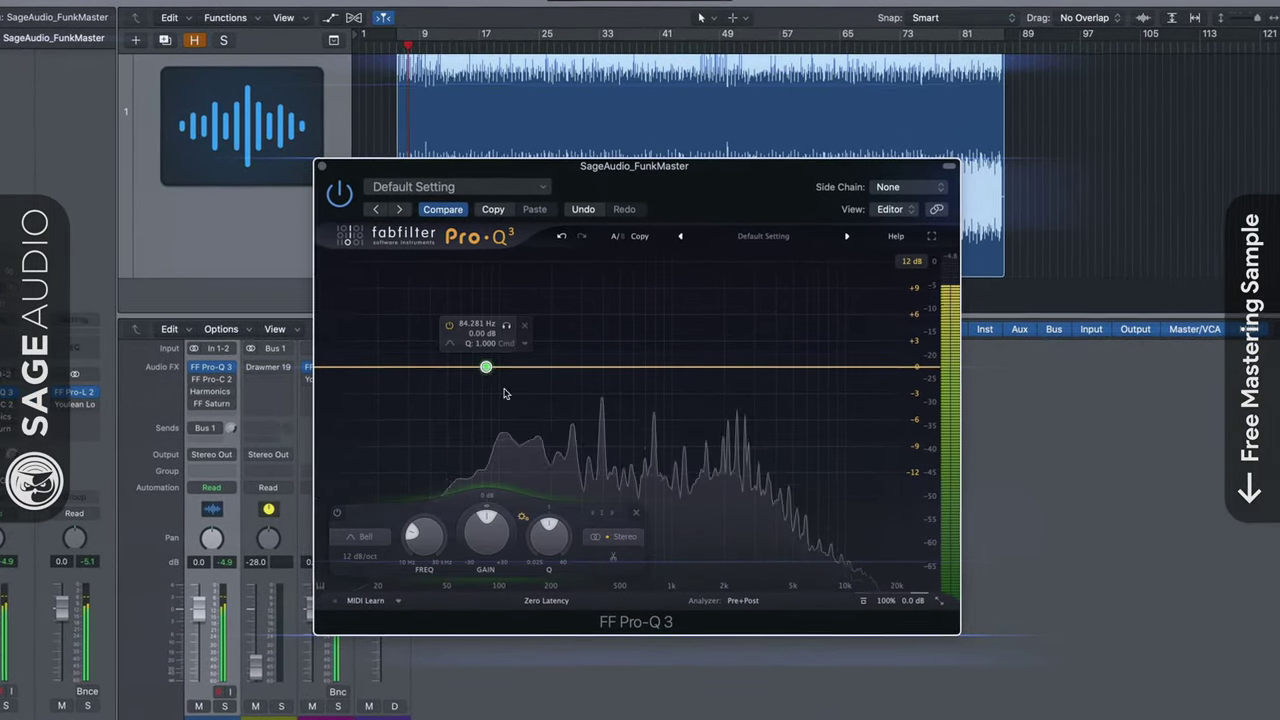
Enter the account e-mail and password on the Sage Audio signup form and fill in the song details
{"action": "left_click", "coordinate": [347, 537]}
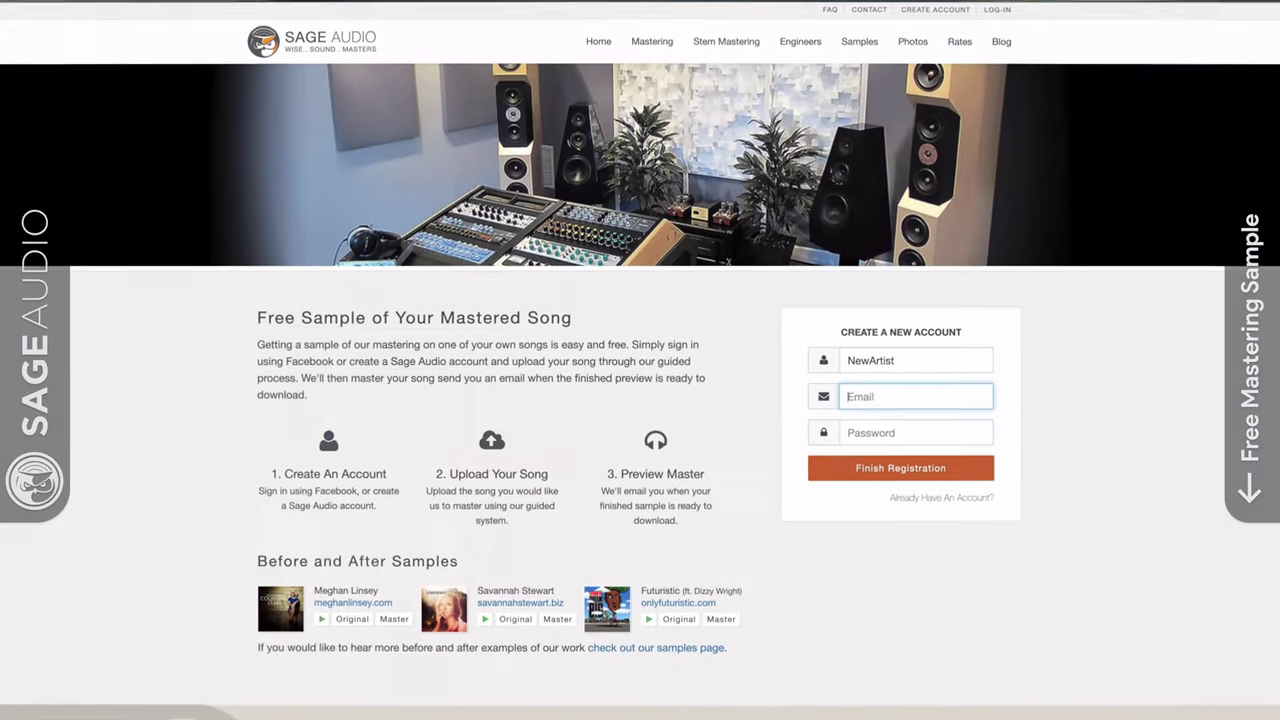
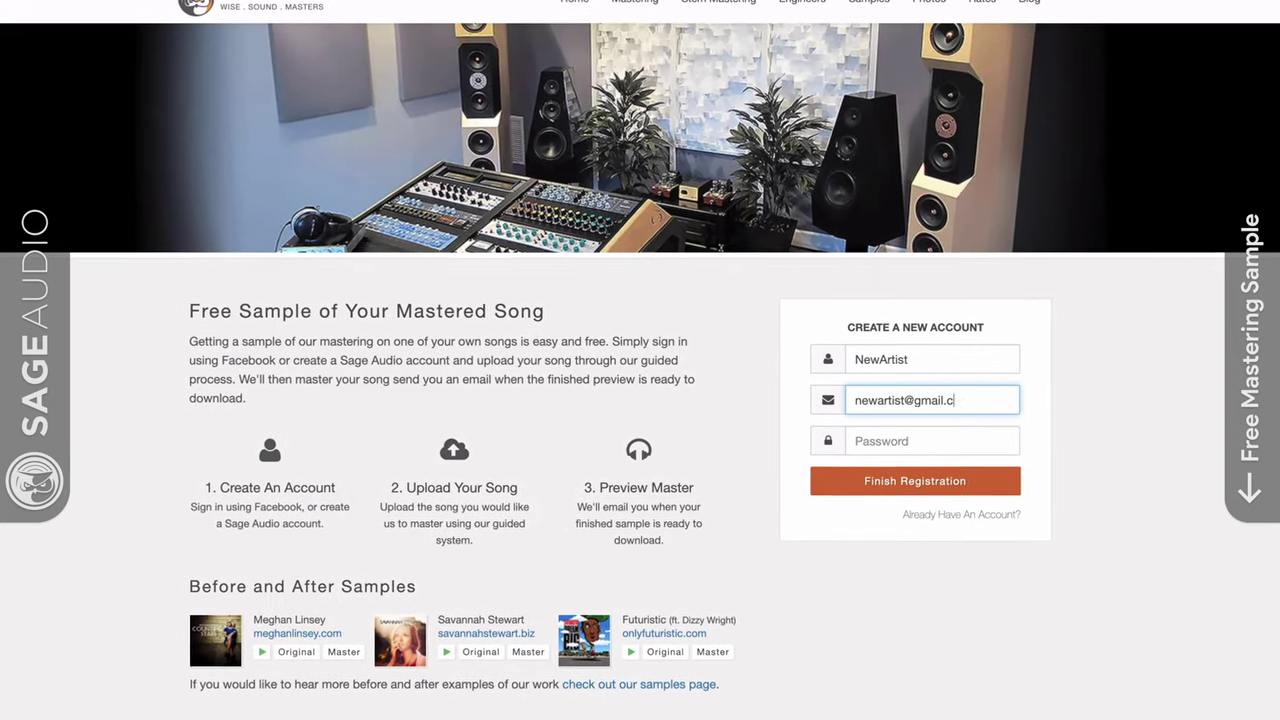
{"action": "type", "text": "pass"}
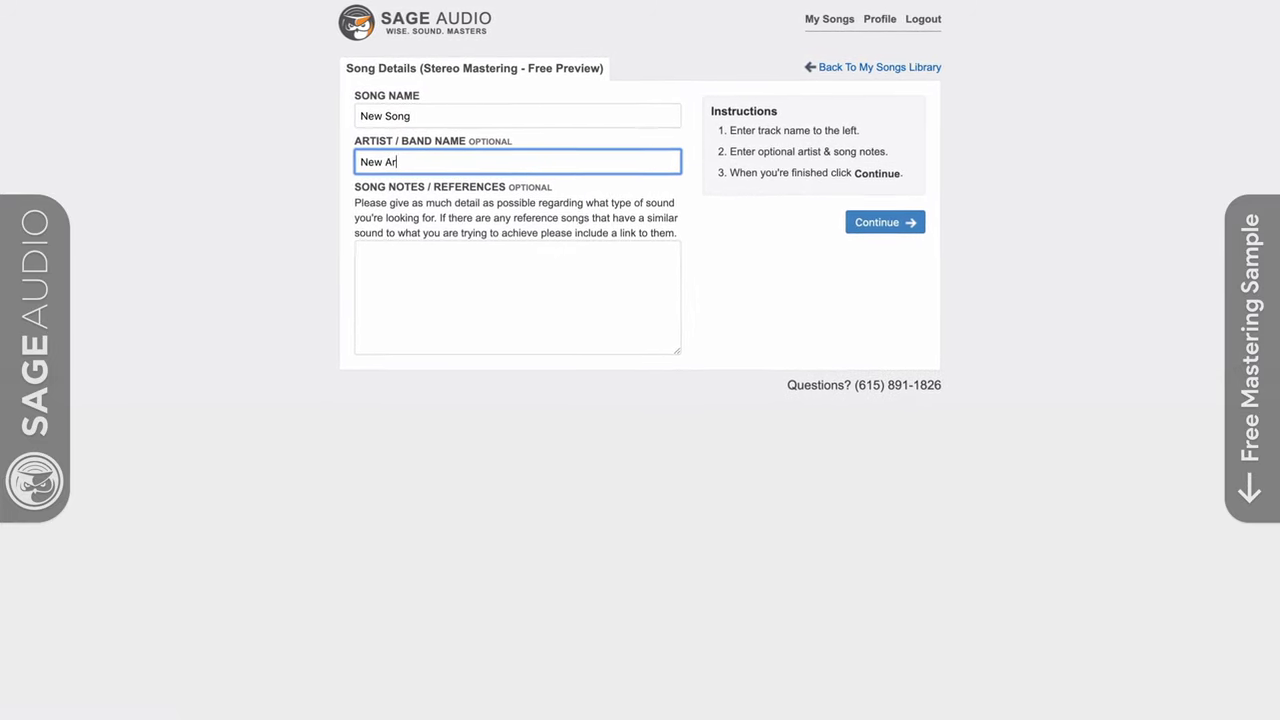
{"action": "type", "text": "t"}
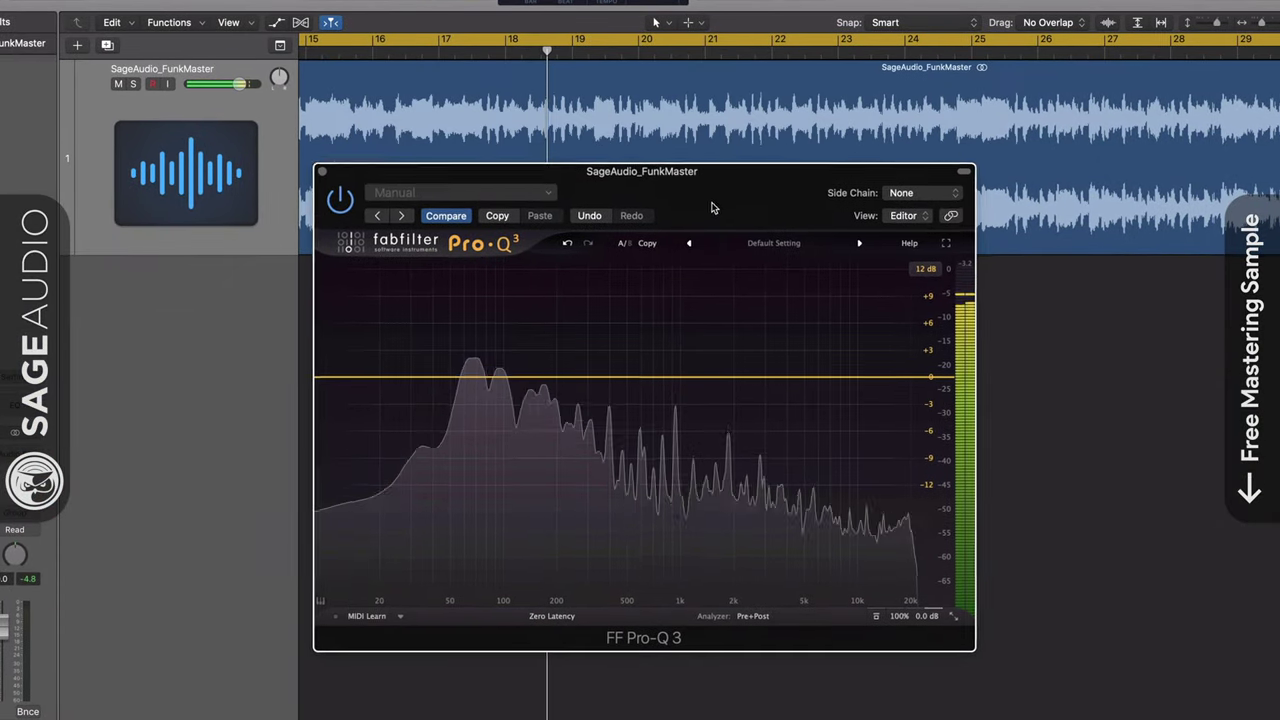
Sweep the bell band up to about 1 kHz and back down, leaving it near 81 Hz at +0.2 dB
{"action": "left_click_drag", "start_coordinate": [712, 207], "coordinate": [703, 180]}
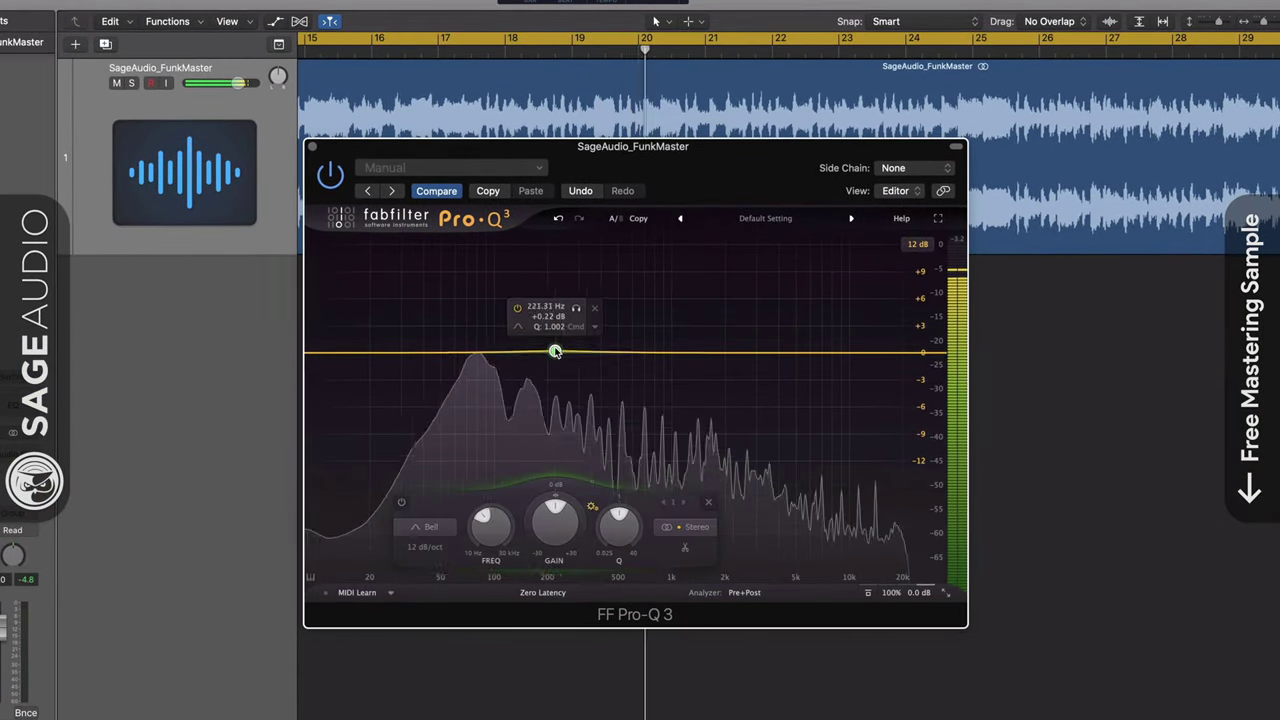
{"action": "left_click_drag", "start_coordinate": [590, 337], "coordinate": [673, 338]}
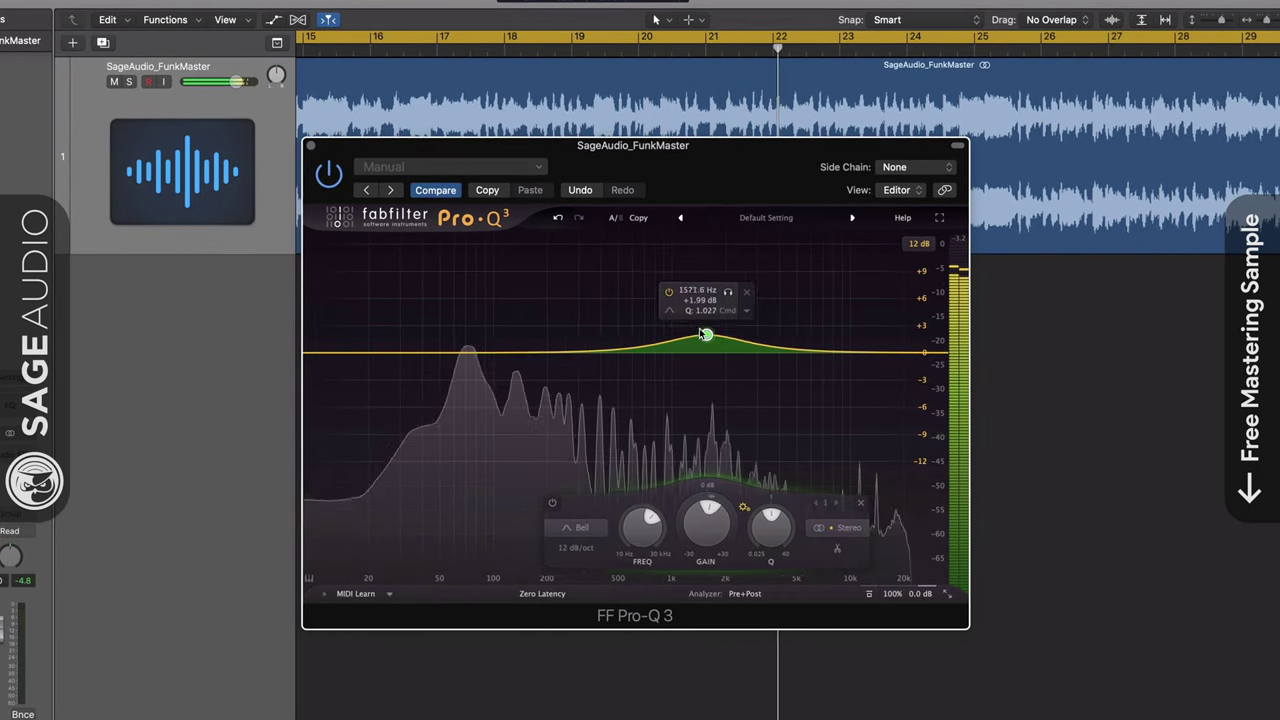
{"action": "left_click_drag", "start_coordinate": [662, 330], "coordinate": [475, 351]}
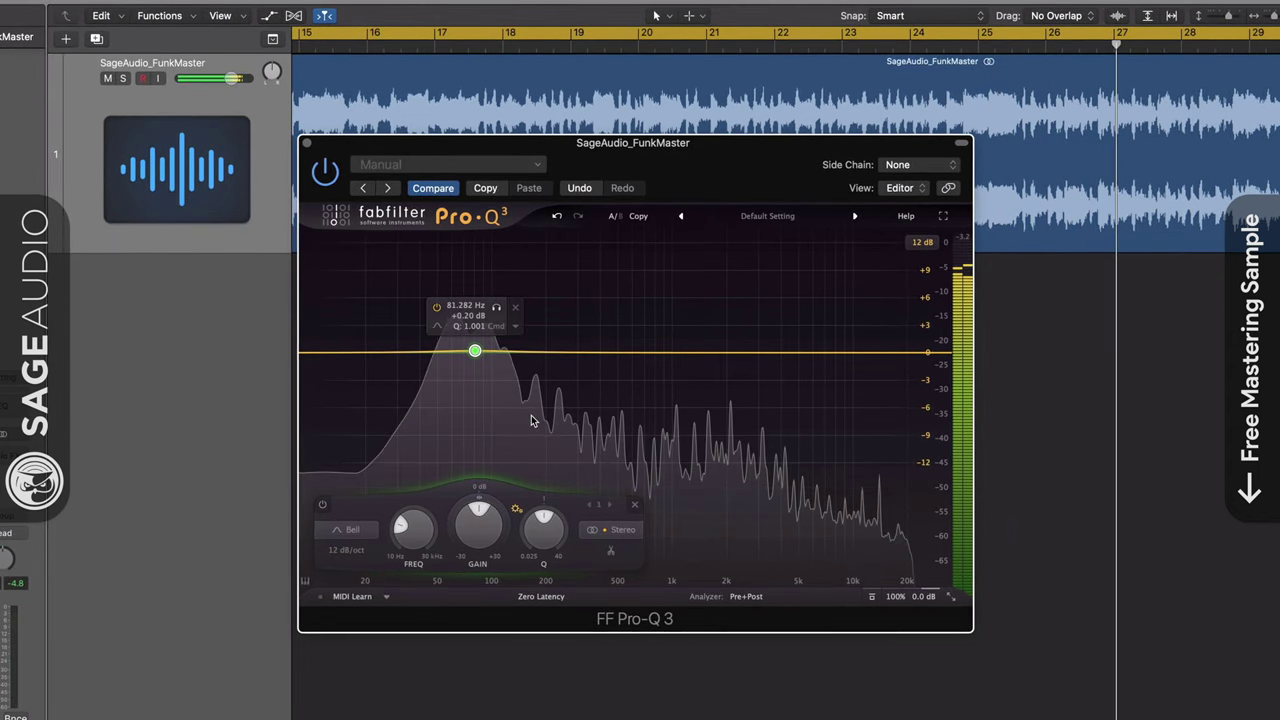
{"action": "mouse_move", "coordinate": [757, 164]}
{"action": "left_mouse_down"}
{"action": "mouse_move", "coordinate": [757, 196]}
{"action": "mouse_move", "coordinate": [757, 162]}
{"action": "left_mouse_up"}
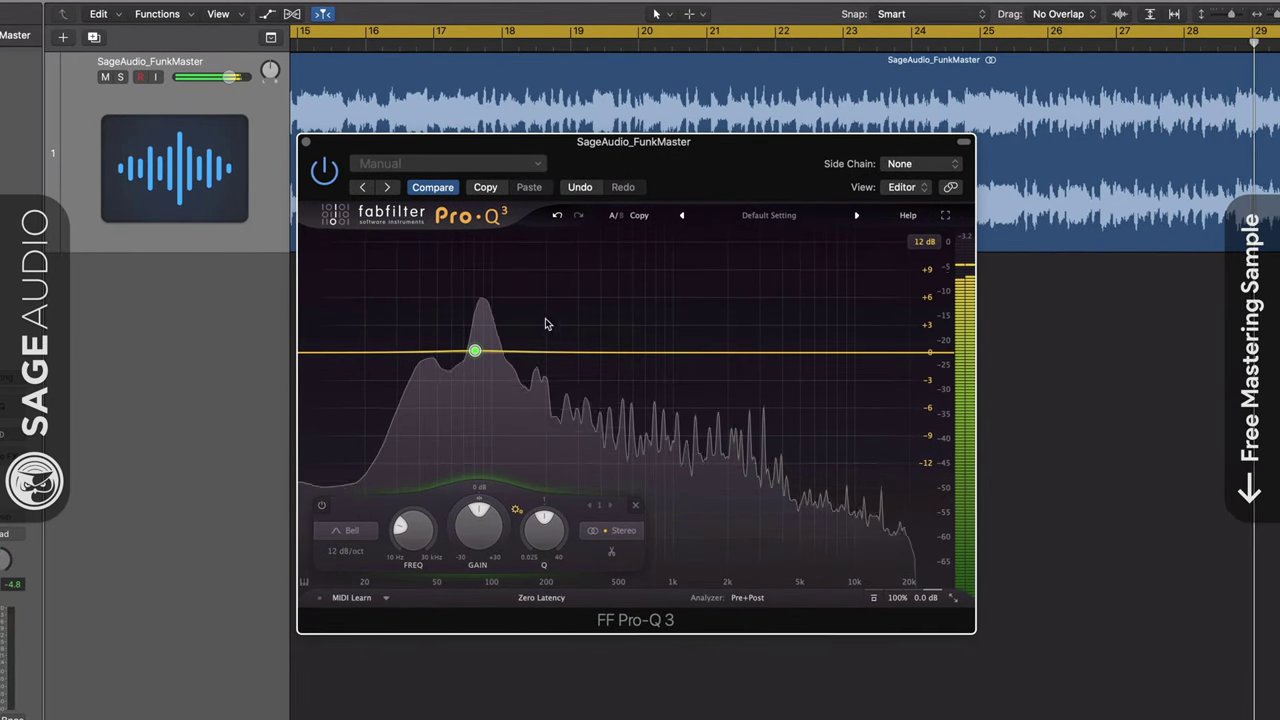
Set the 81 Hz band to process the Side channel only and change its shape to Low Cut
{"action": "left_click", "coordinate": [604, 527]}
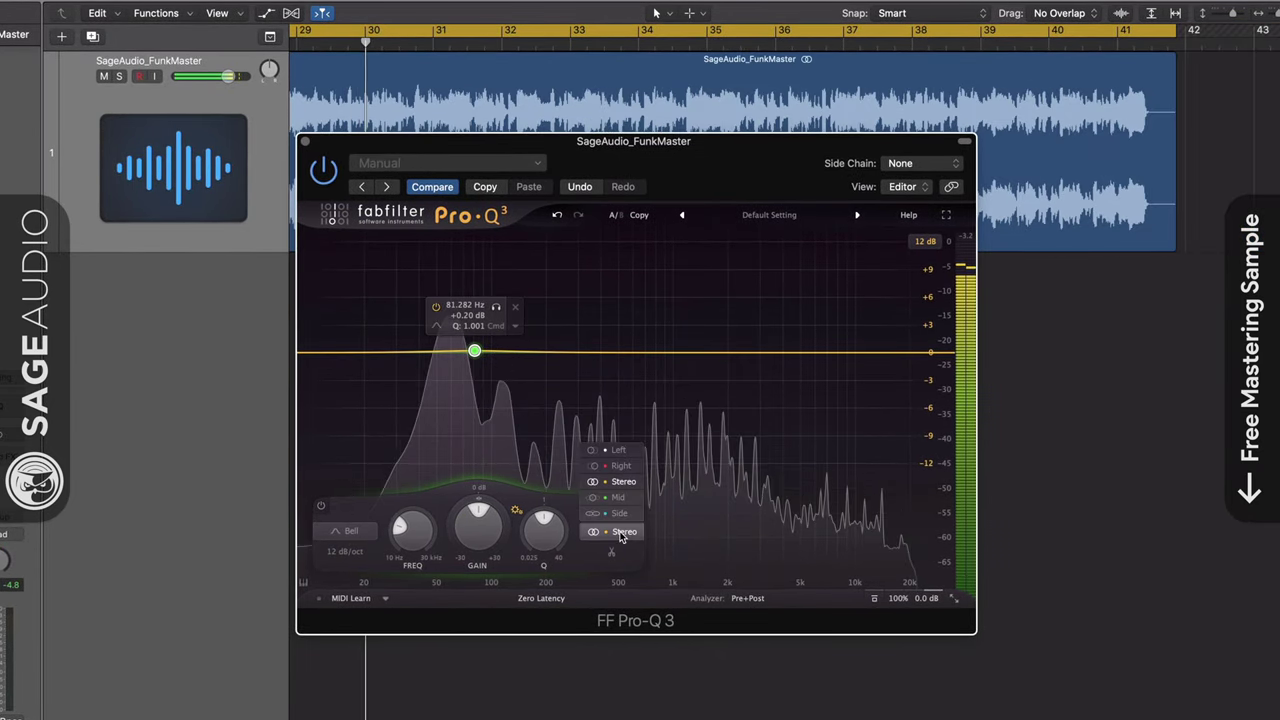
{"action": "left_click", "coordinate": [619, 513]}
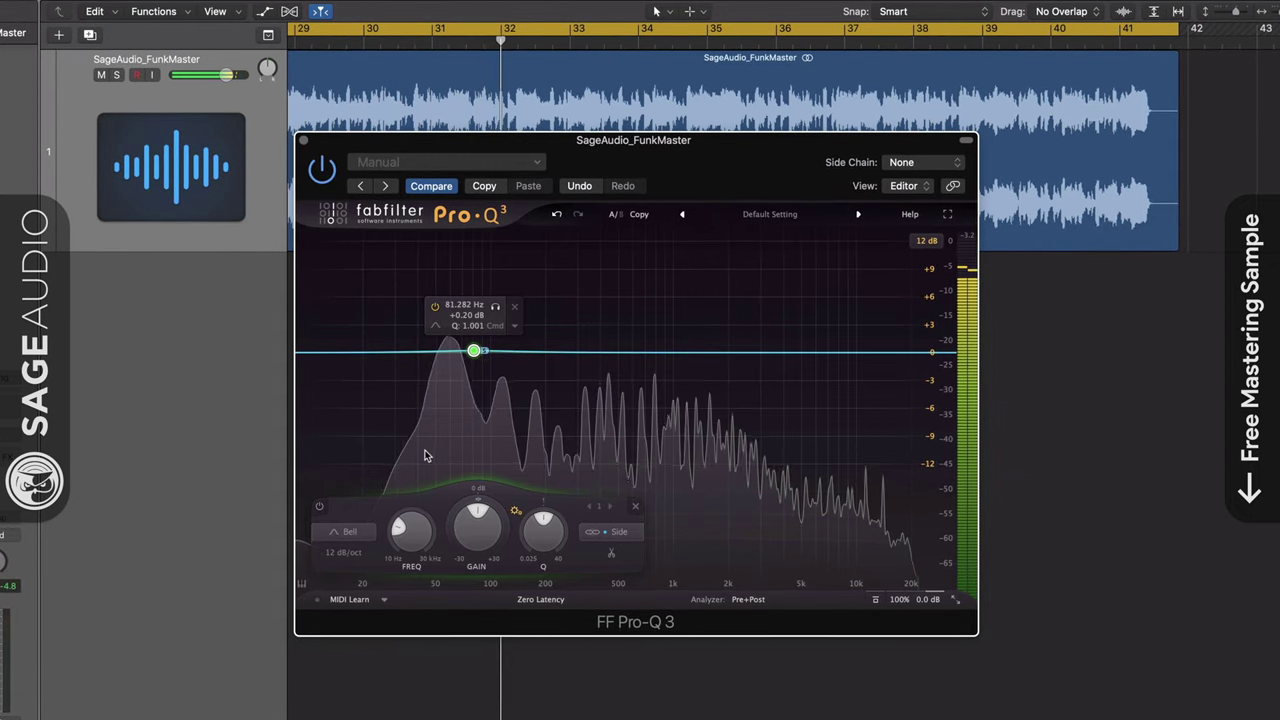
{"action": "left_click", "coordinate": [504, 456]}
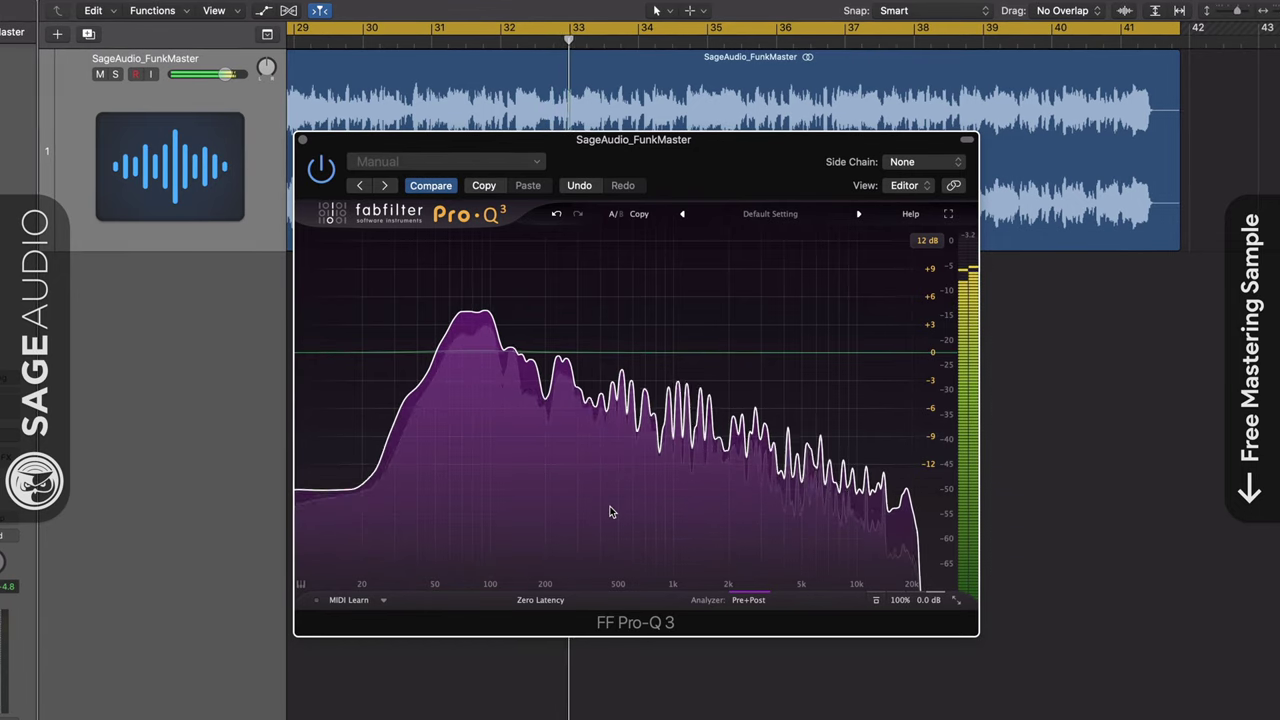
{"action": "left_click", "coordinate": [471, 350]}
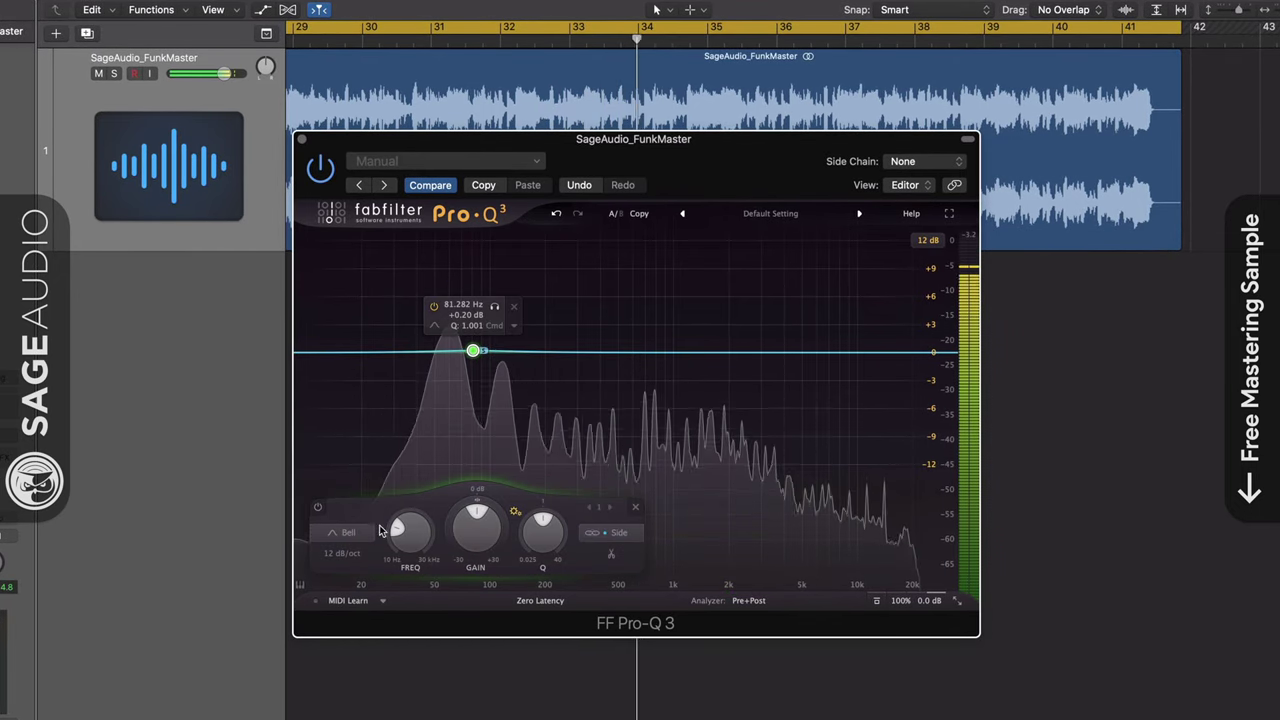
{"action": "left_click", "coordinate": [348, 532]}
{"action": "left_click", "coordinate": [346, 418]}
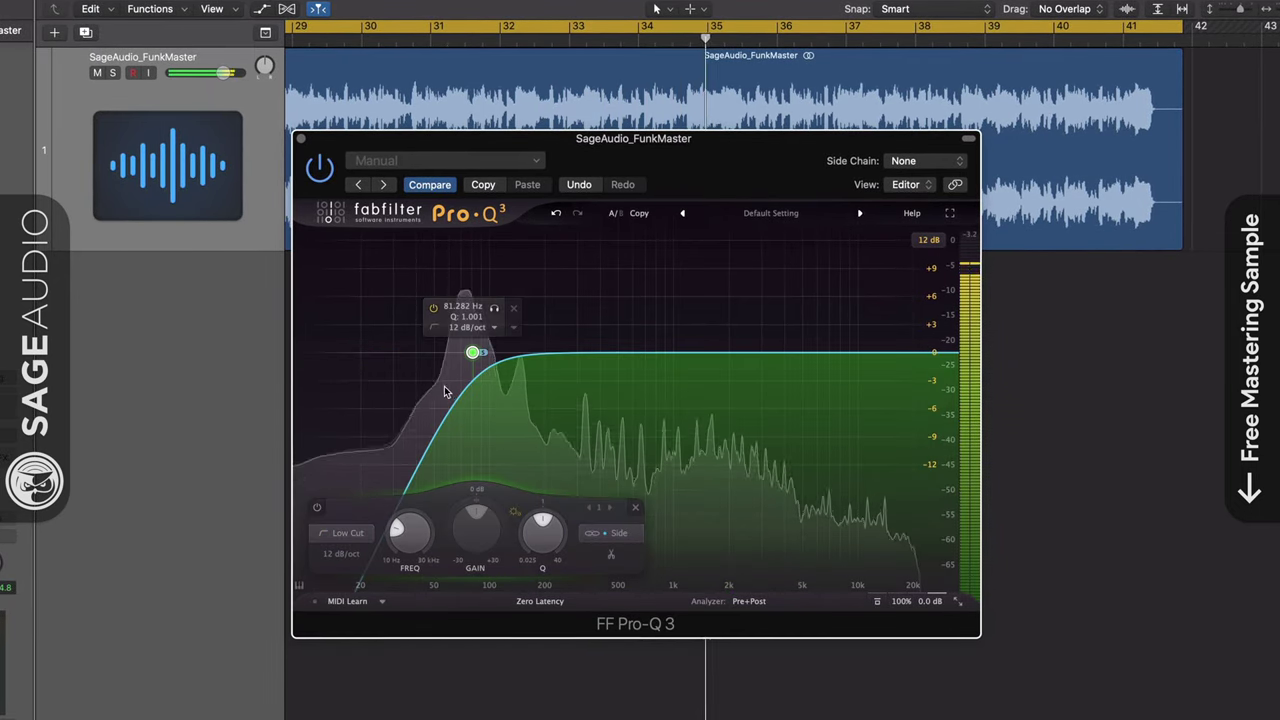
Move the low cut to about 122 Hz with a 24 dB/oct slope, then nudge it slightly lower
{"action": "left_click_drag", "start_coordinate": [471, 350], "coordinate": [511, 345]}
{"action": "left_click", "coordinate": [384, 552]}
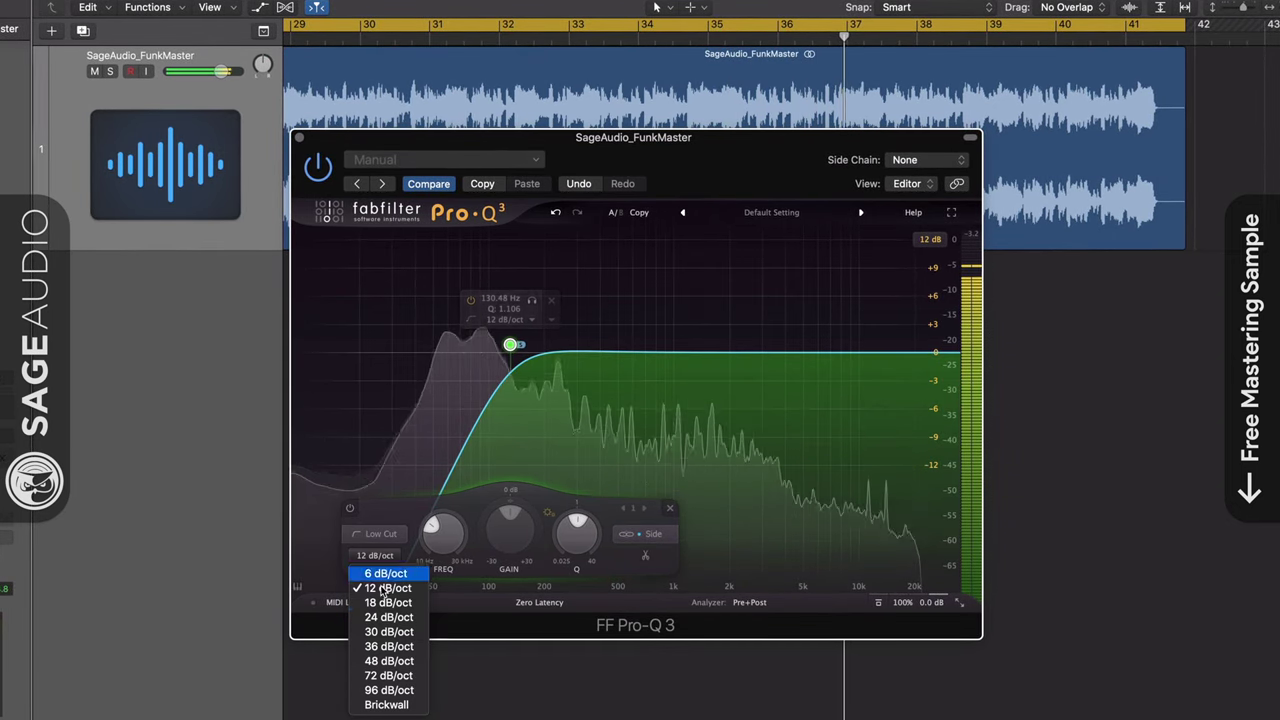
{"action": "left_click", "coordinate": [386, 617]}
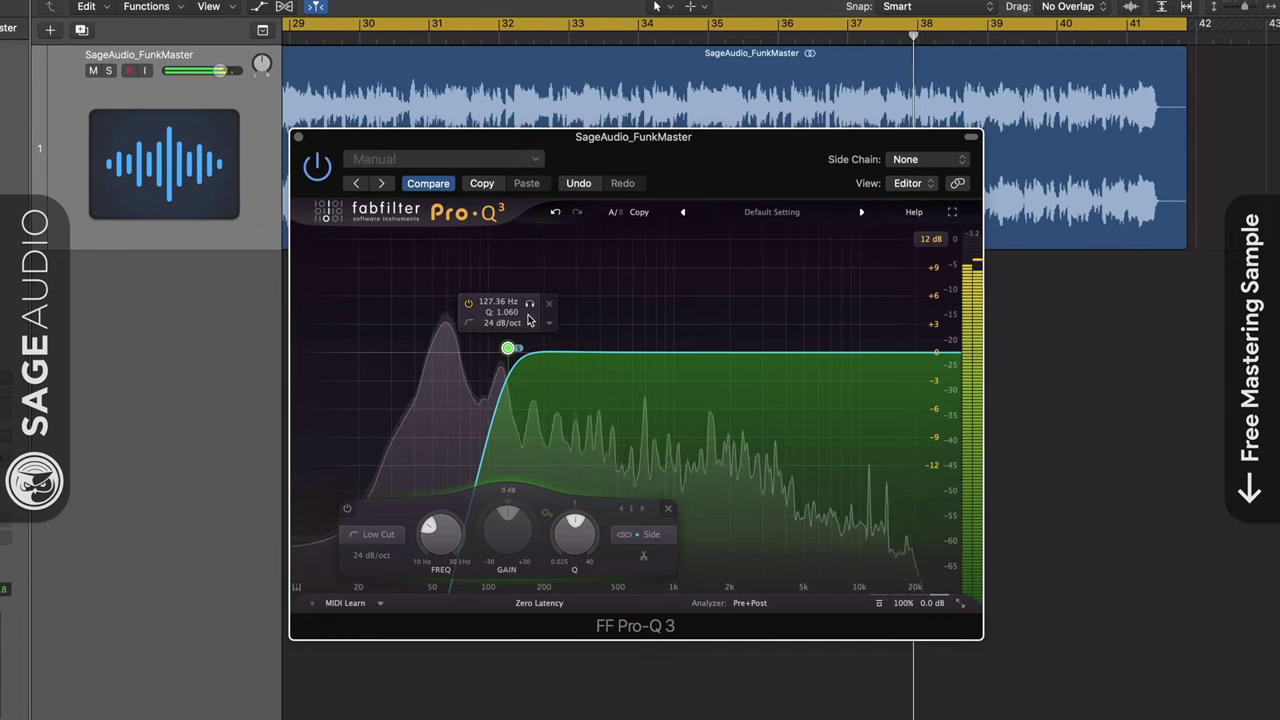
{"action": "left_click_drag", "start_coordinate": [531, 300], "coordinate": [532, 308]}
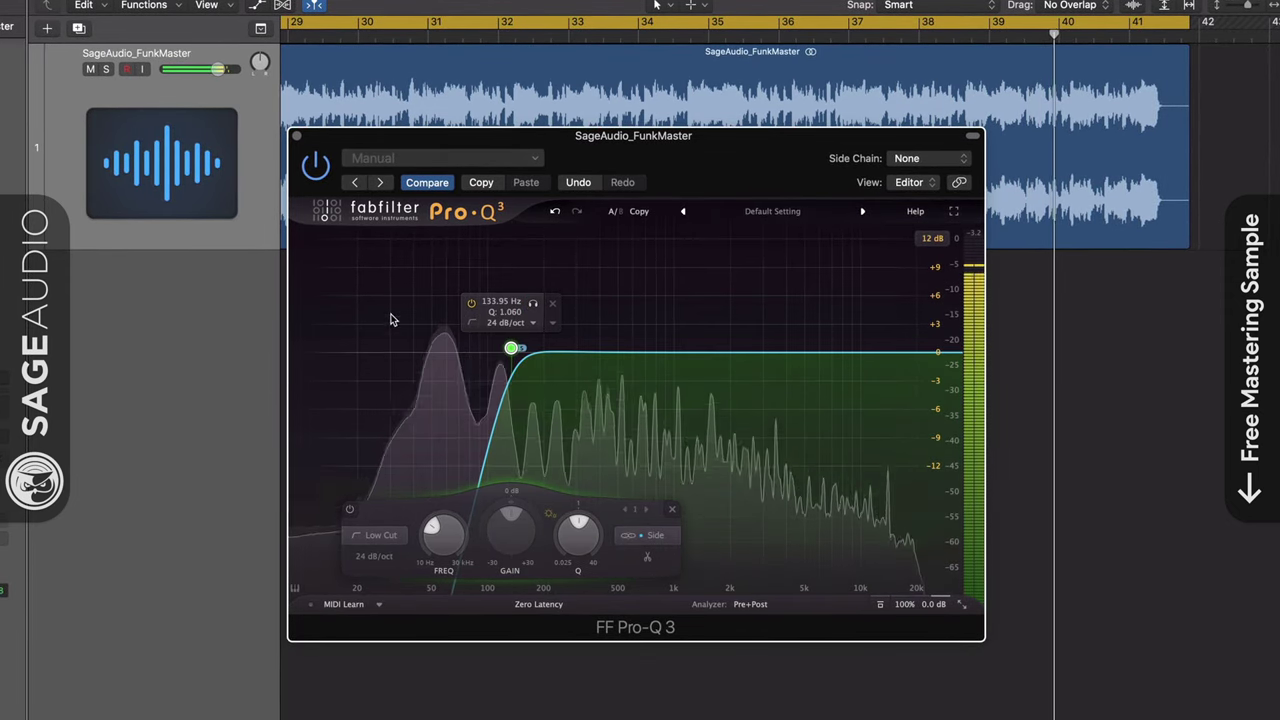
Fine-tune the soloed low cut to about 117 Hz, auditioning side dips at 762 Hz and 3.4 kHz
{"action": "left_click", "coordinate": [532, 305]}
{"action": "mouse_move", "coordinate": [532, 308]}
{"action": "left_mouse_down"}
{"action": "mouse_move", "coordinate": [512, 308]}
{"action": "mouse_move", "coordinate": [538, 308]}
{"action": "mouse_move", "coordinate": [524, 308]}
{"action": "left_mouse_up"}
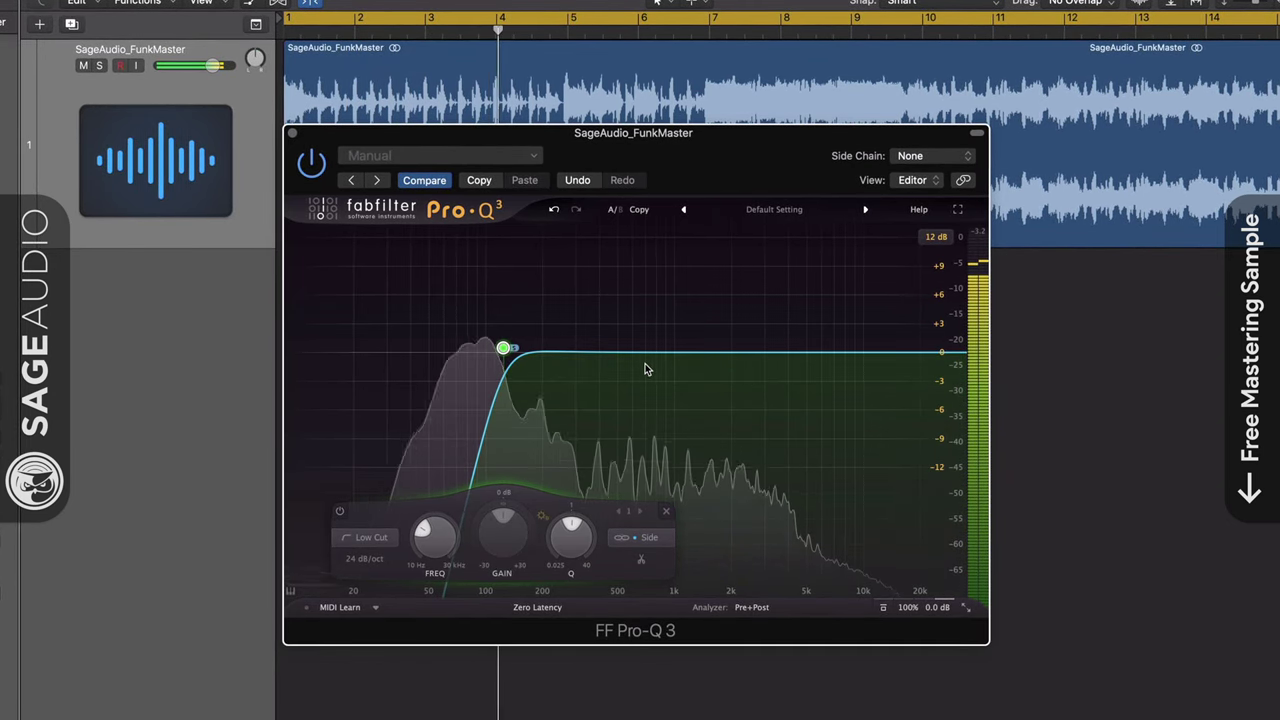
{"action": "left_click_drag", "start_coordinate": [646, 353], "coordinate": [655, 391]}
{"action": "left_click_drag", "start_coordinate": [772, 356], "coordinate": [853, 380]}
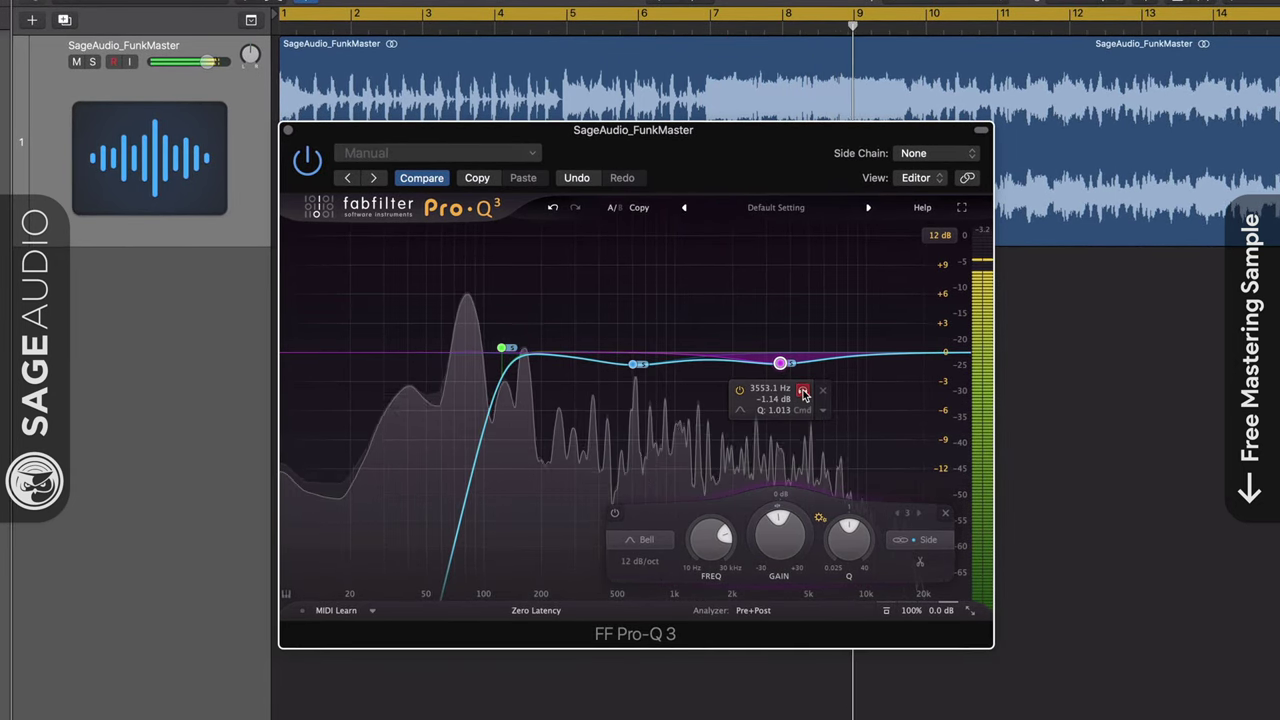
{"action": "left_click_drag", "start_coordinate": [634, 368], "coordinate": [626, 354]}
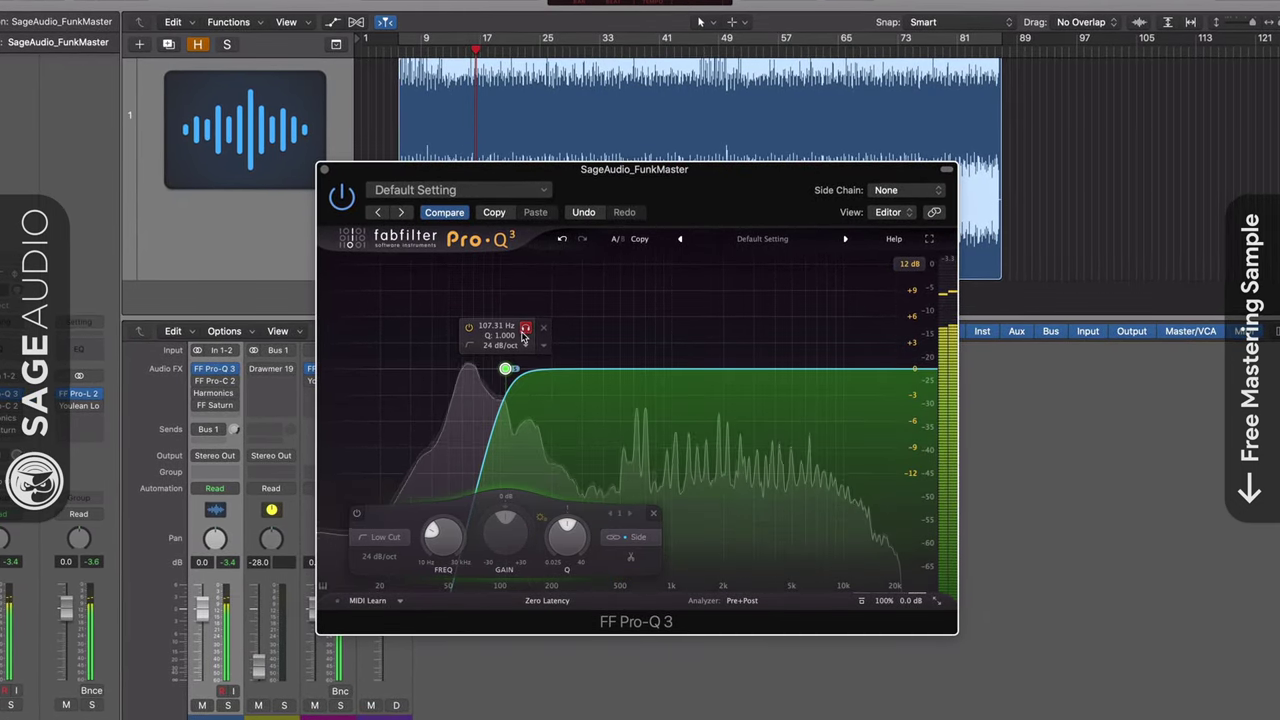
Add a bell band near 866 Hz and a soloed high shelf at the top end
{"action": "left_click", "coordinate": [623, 370]}
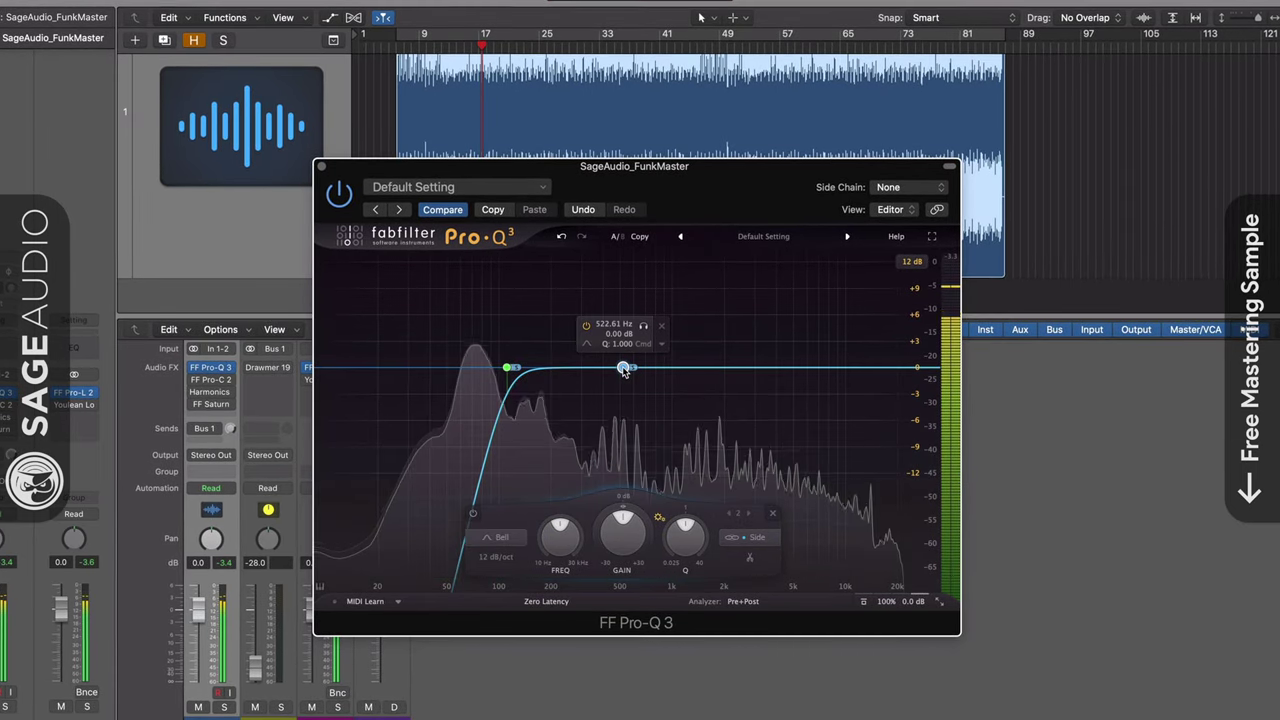
{"action": "left_click_drag", "start_coordinate": [645, 340], "coordinate": [683, 323]}
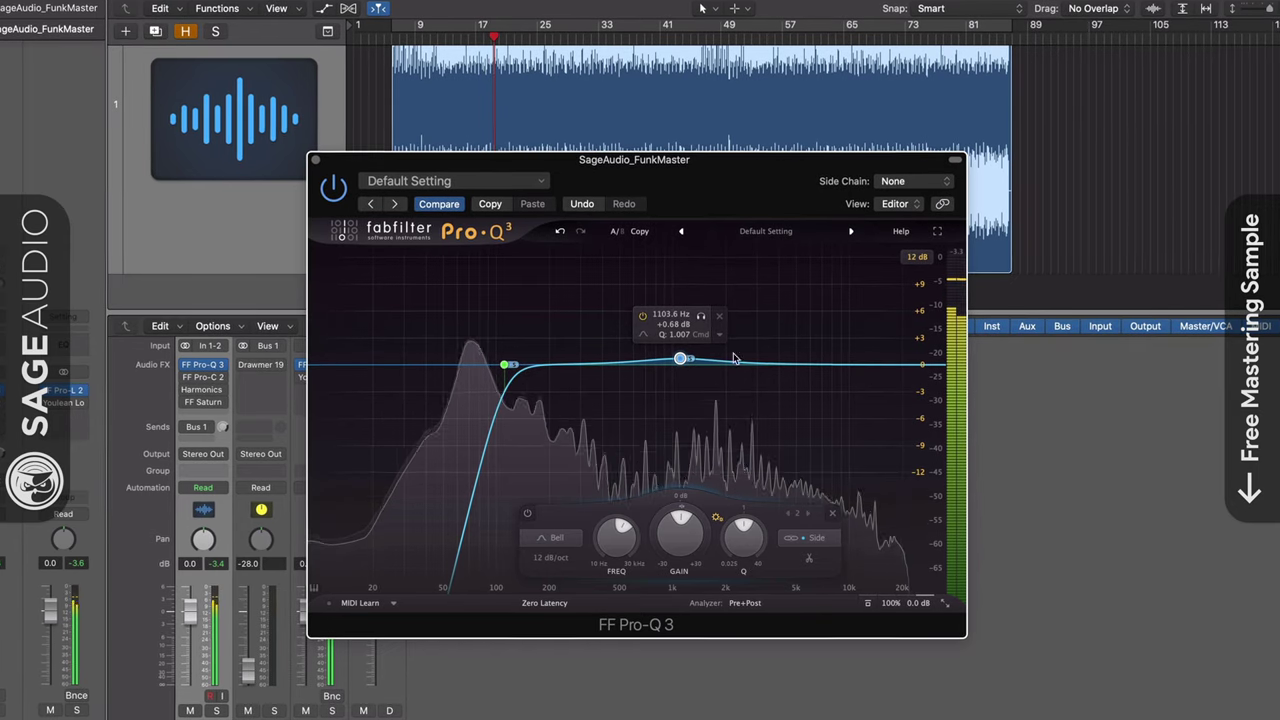
{"action": "left_click", "coordinate": [897, 365]}
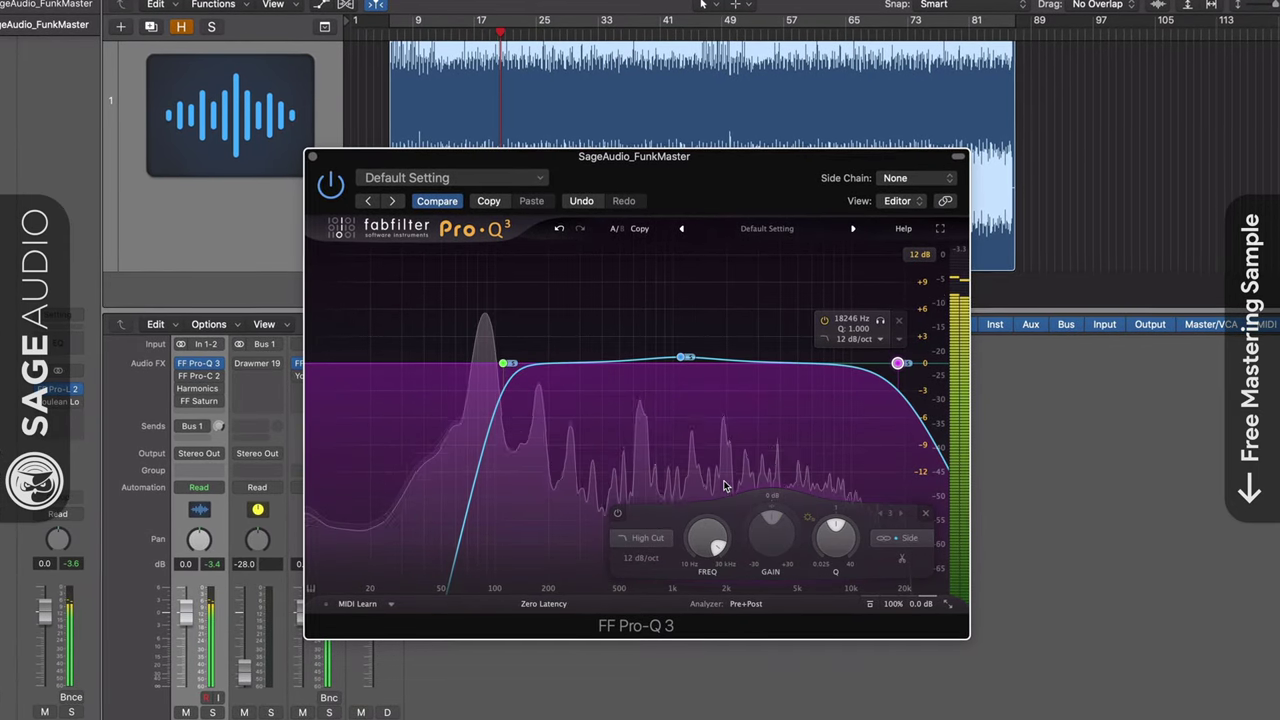
{"action": "left_click", "coordinate": [636, 540]}
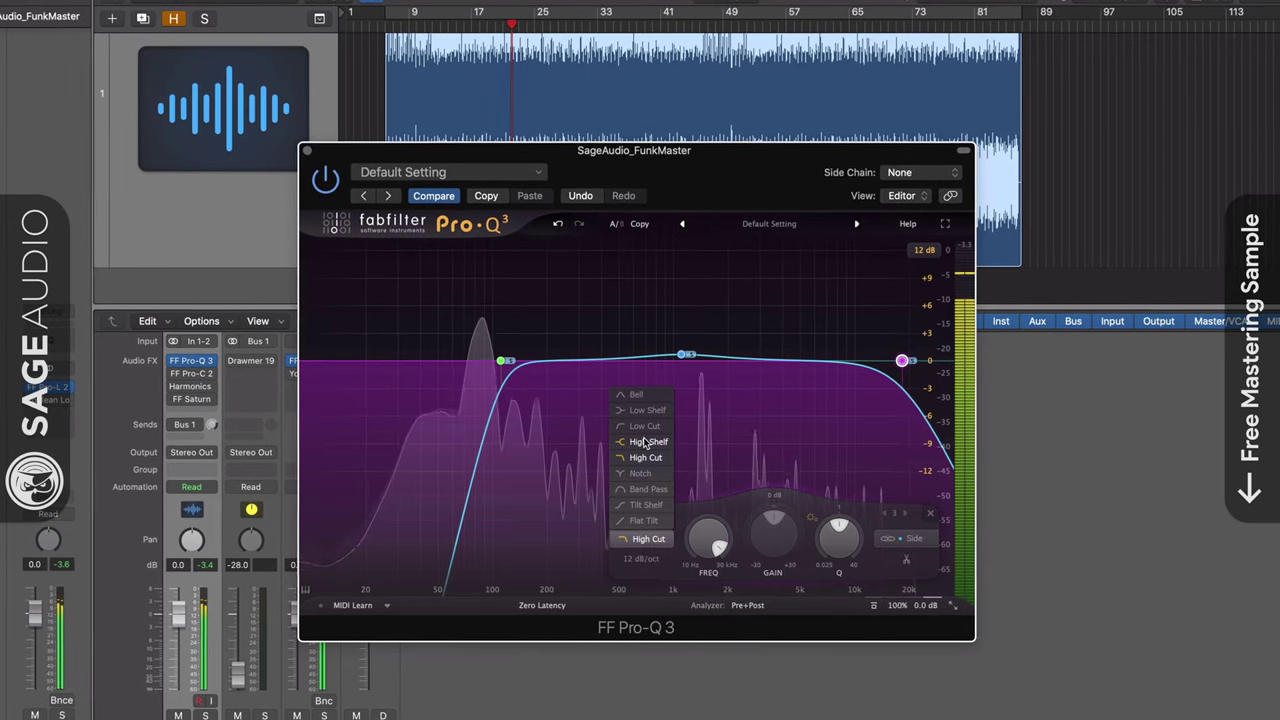
{"action": "left_click", "coordinate": [646, 443]}
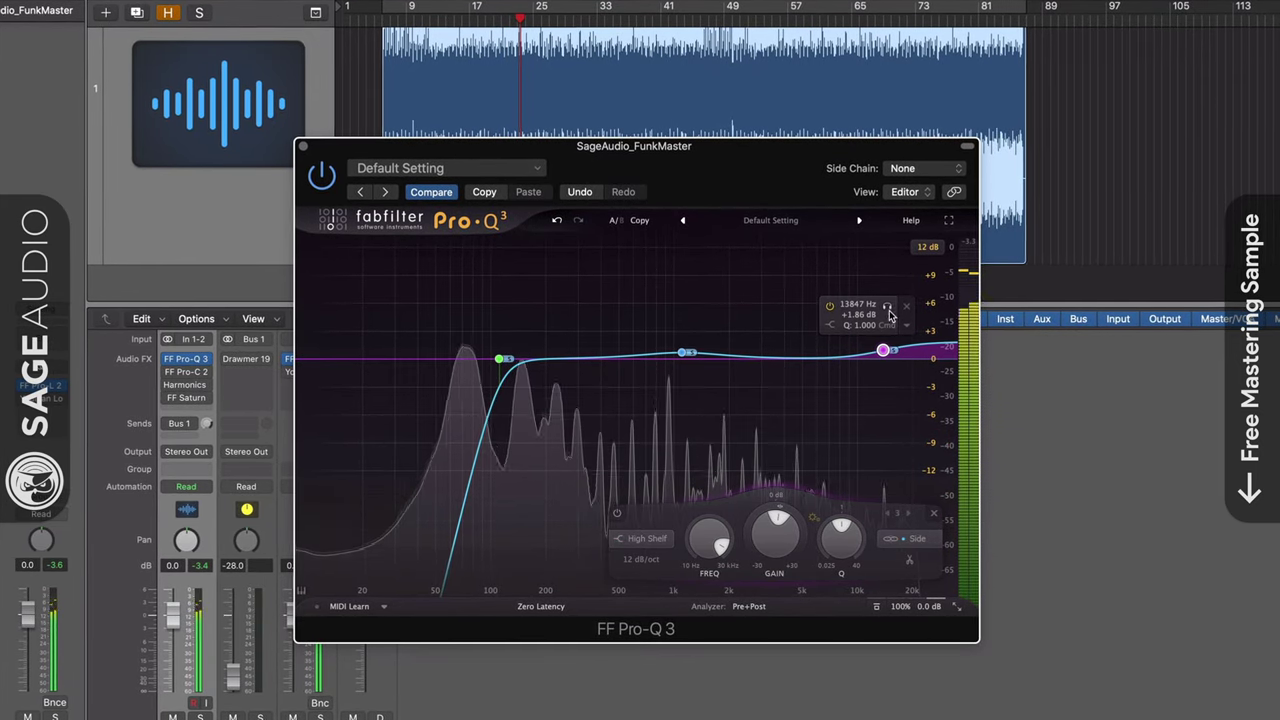
{"action": "left_click", "coordinate": [887, 308]}
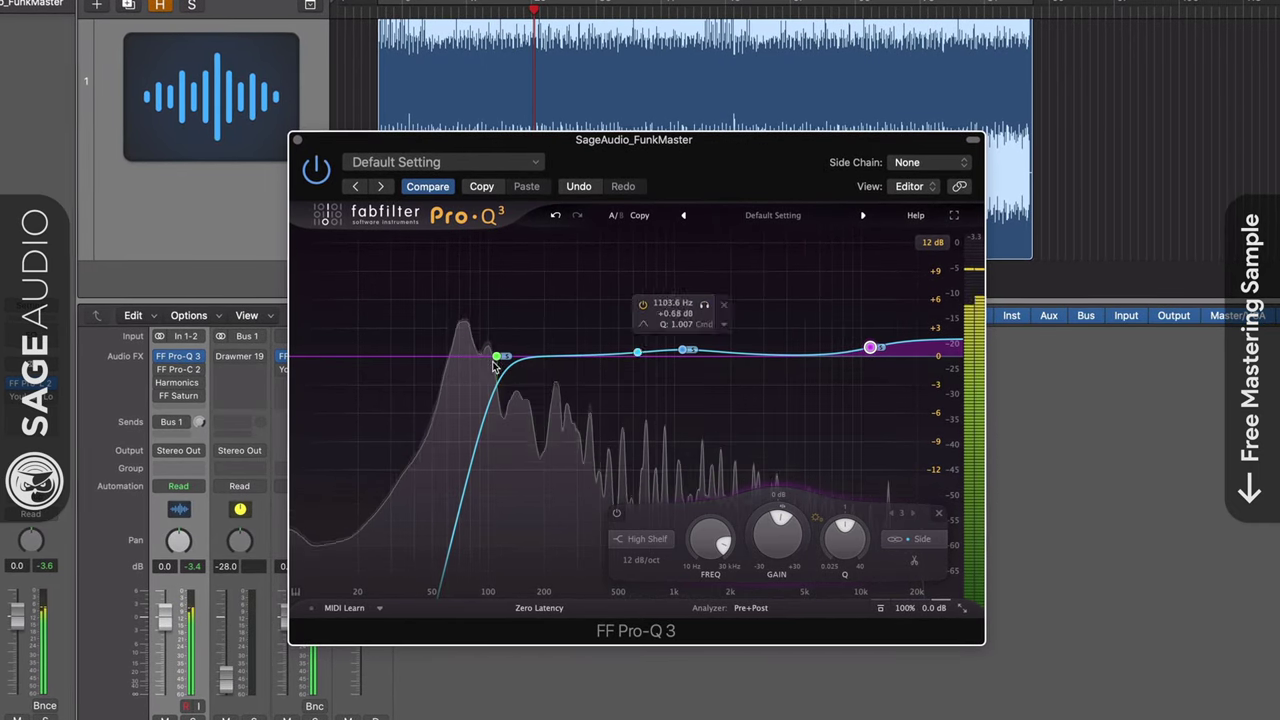
Add a bell band near 111 Hz set to Mid only, and solo it
{"action": "left_click", "coordinate": [451, 359]}
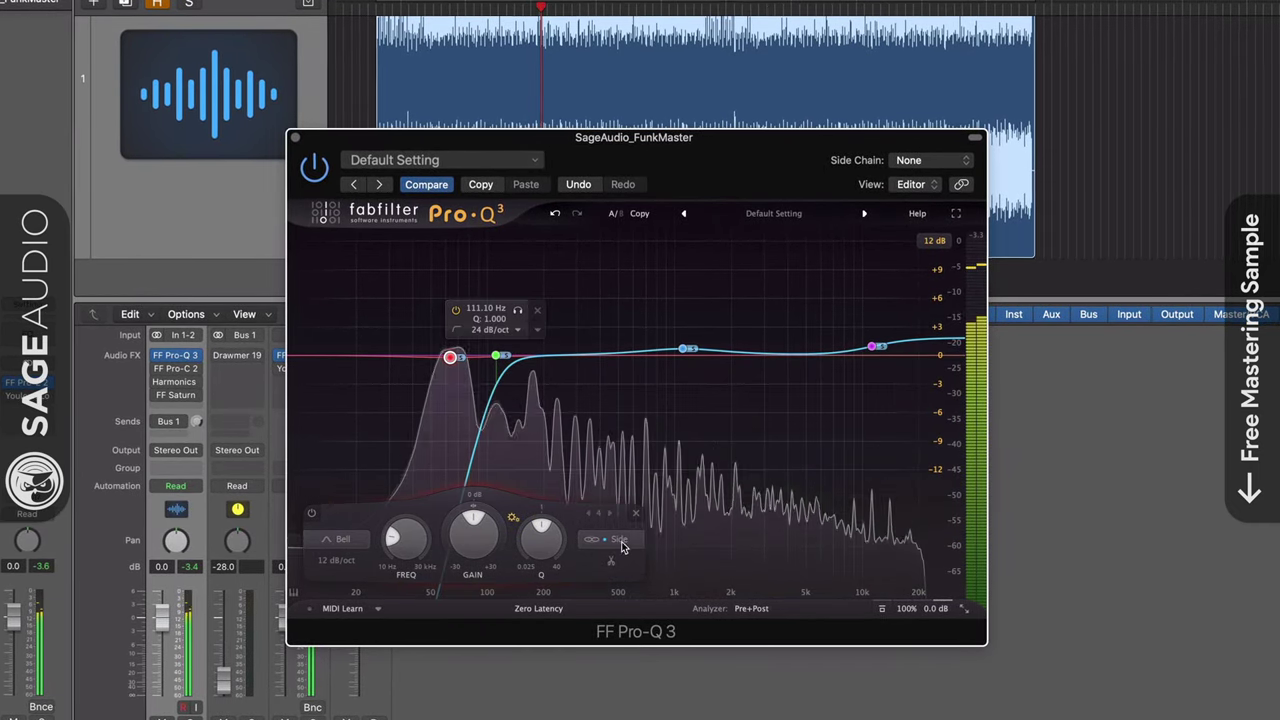
{"action": "left_click", "coordinate": [620, 541]}
{"action": "left_click", "coordinate": [617, 505]}
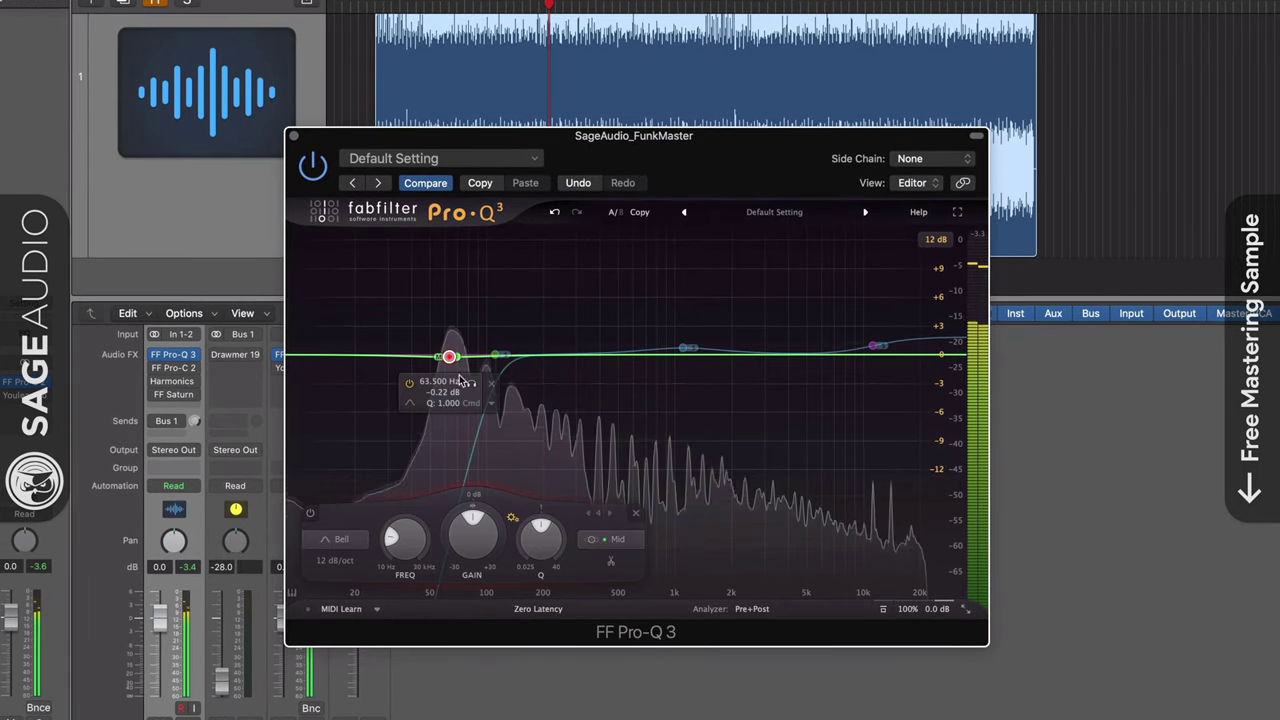
{"action": "left_click", "coordinate": [478, 386]}
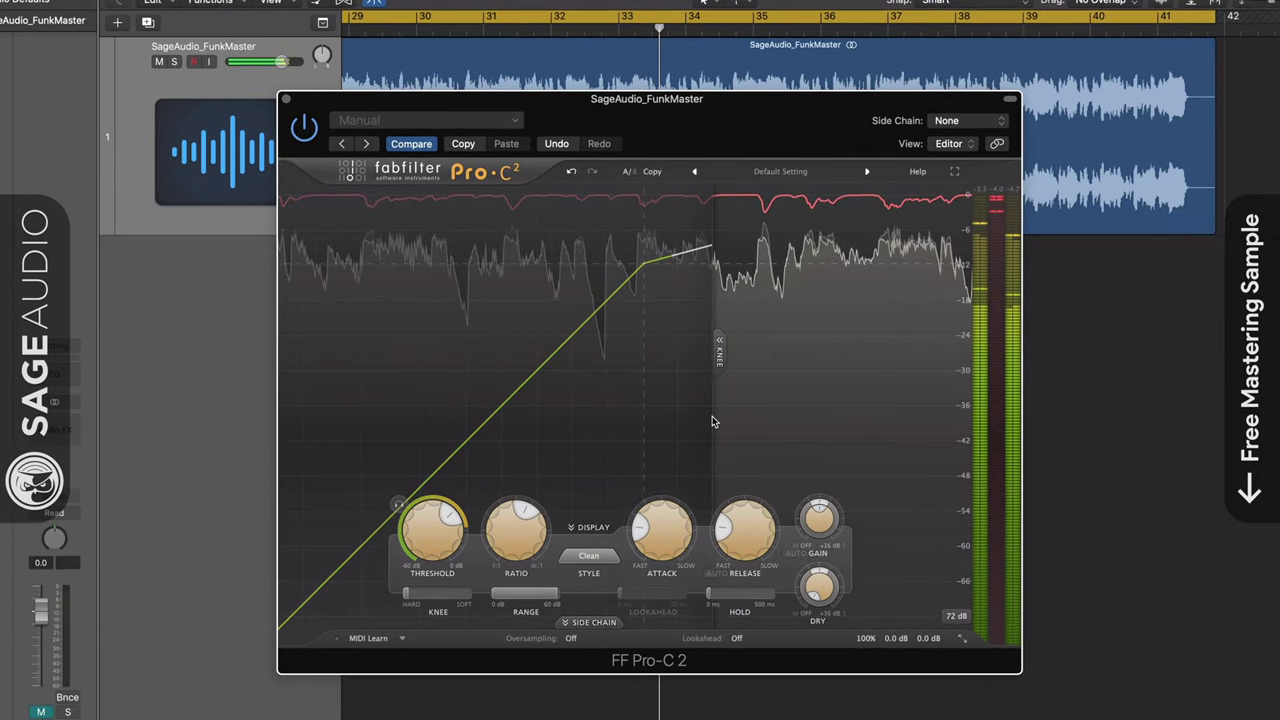
Raise the Pro-C 2 Attack from about 2 ms to about 10.36 ms
{"action": "mouse_move", "coordinate": [730, 515]}
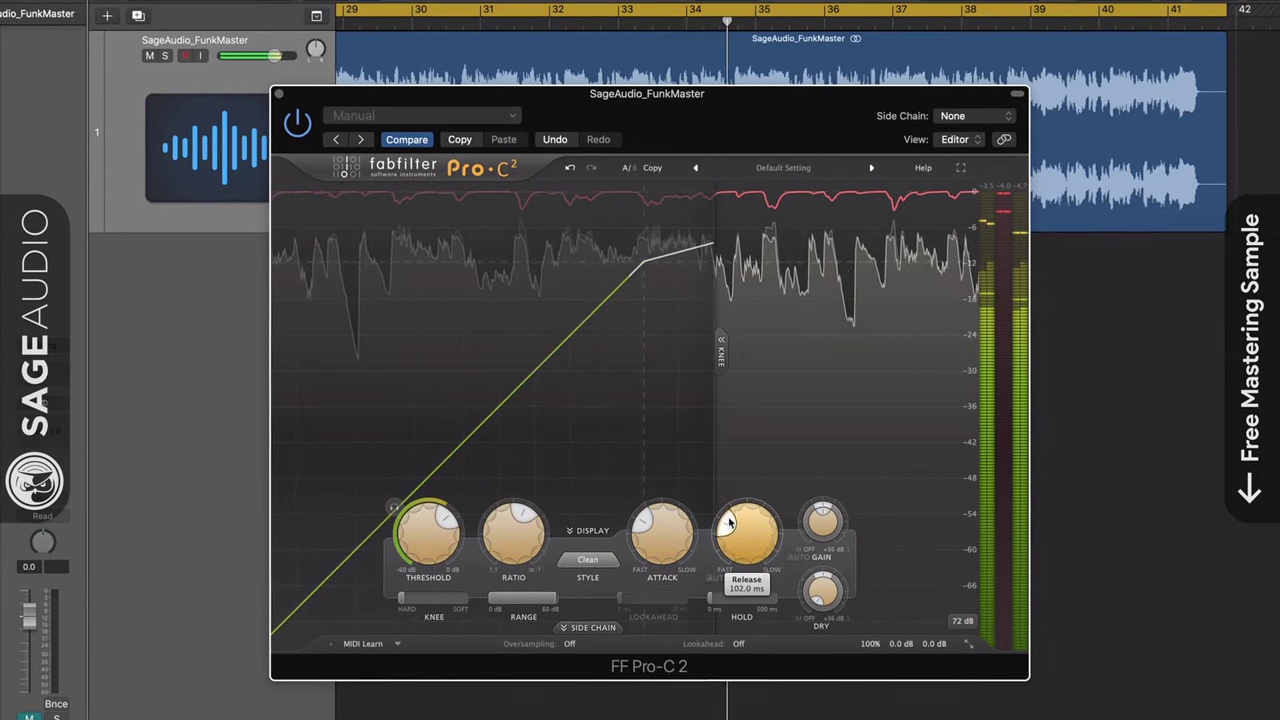
{"action": "mouse_move", "coordinate": [640, 536]}
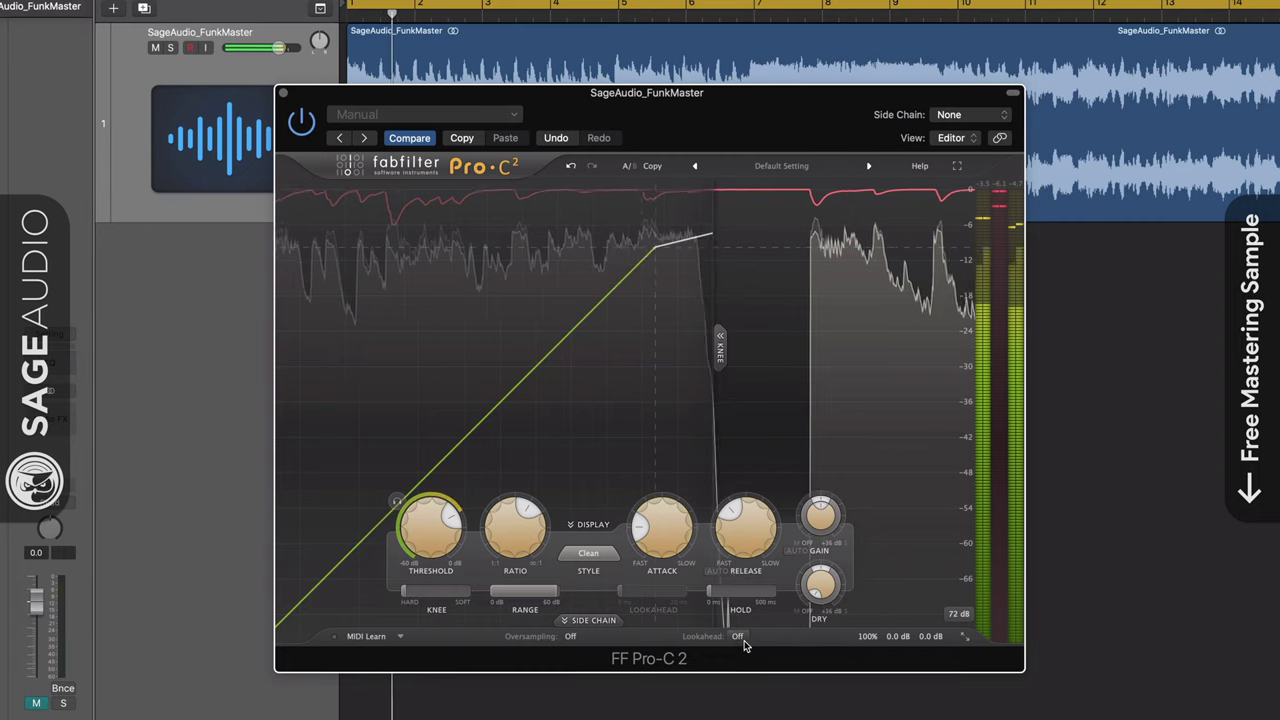
{"action": "mouse_move", "coordinate": [676, 540]}
{"action": "left_click_drag", "start_coordinate": [676, 540], "coordinate": [775, 537]}
{"action": "mouse_move", "coordinate": [748, 530]}
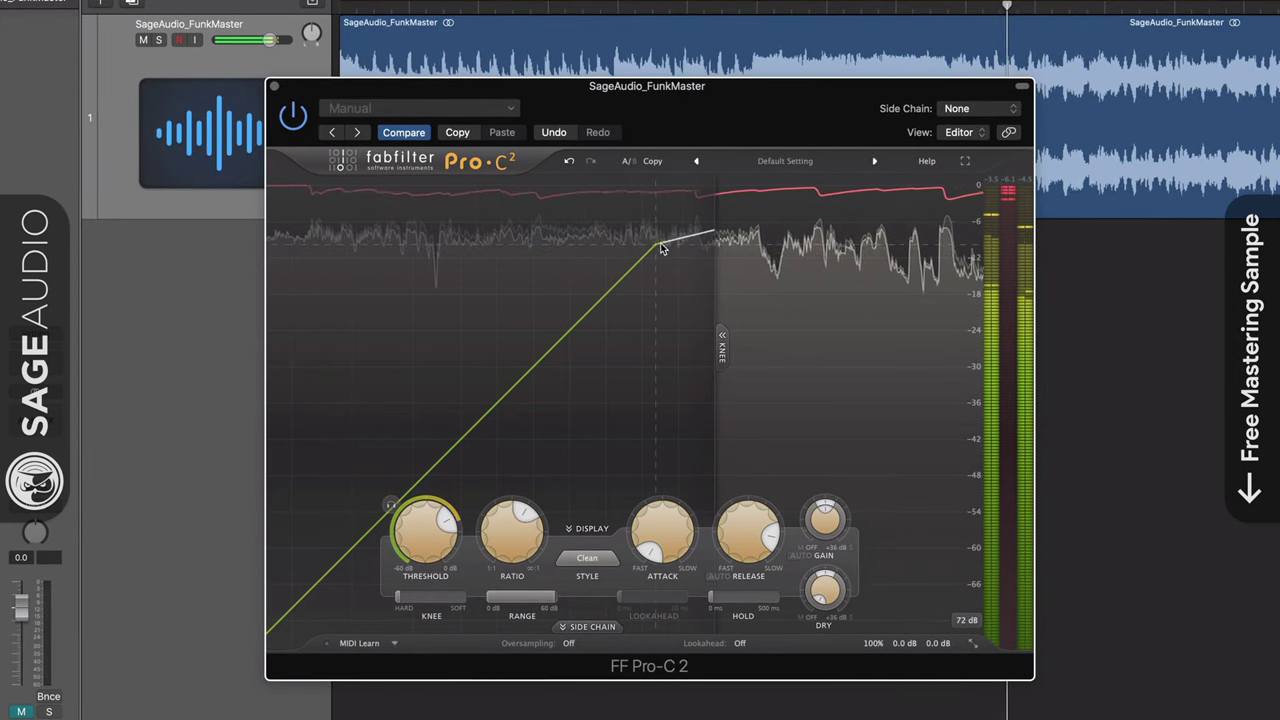
Sweep Pro-C 2 attack and release through their extremes, ending at a medium attack and 61 ms release
{"action": "left_click_drag", "start_coordinate": [662, 530], "coordinate": [690, 528]}
{"action": "left_click_drag", "start_coordinate": [773, 528], "coordinate": [713, 573]}
{"action": "left_click_drag", "start_coordinate": [662, 535], "coordinate": [660, 580]}
{"action": "mouse_move", "coordinate": [727, 543]}
{"action": "left_click_drag", "start_coordinate": [727, 543], "coordinate": [811, 393]}
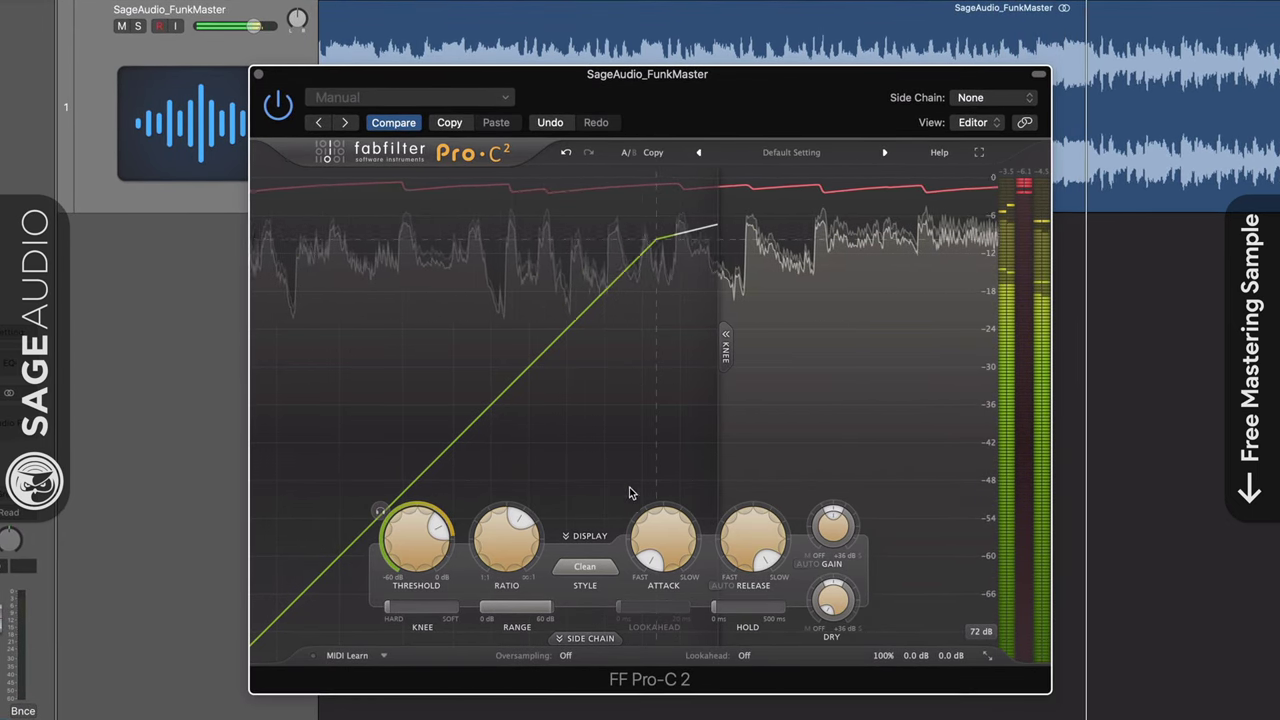
{"action": "left_click_drag", "start_coordinate": [658, 535], "coordinate": [660, 505]}
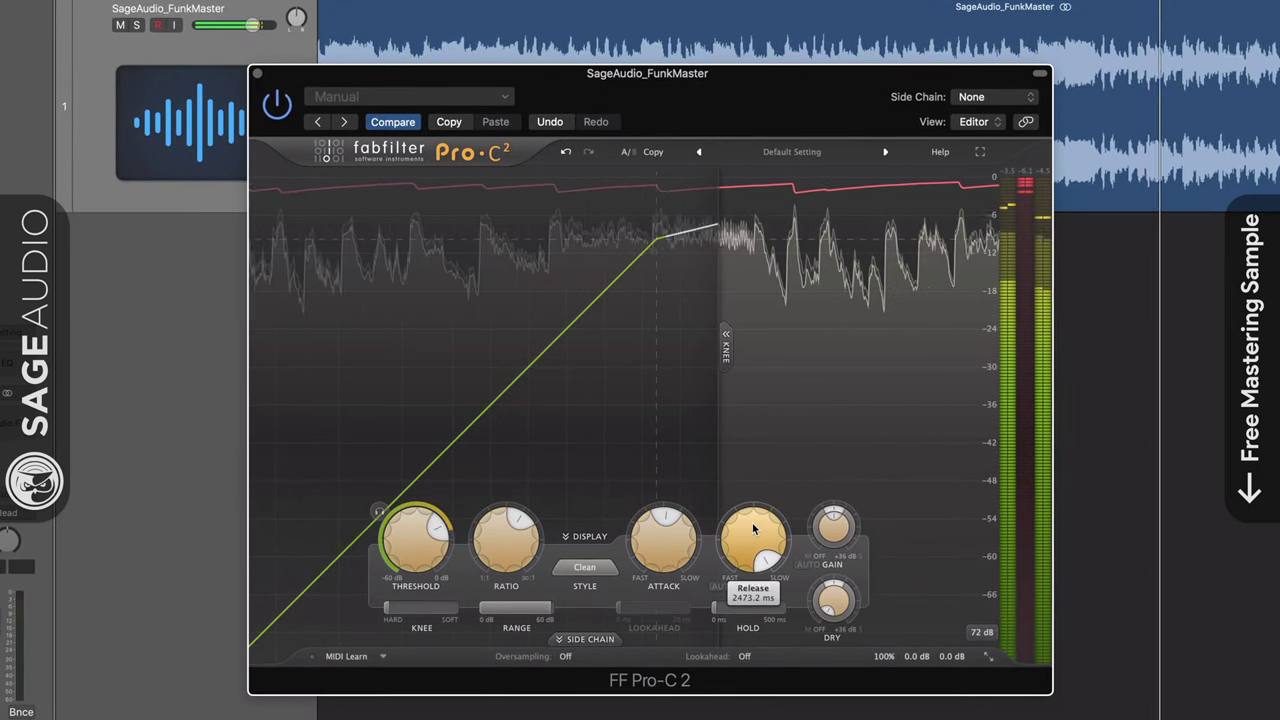
{"action": "left_click_drag", "start_coordinate": [752, 533], "coordinate": [731, 541]}
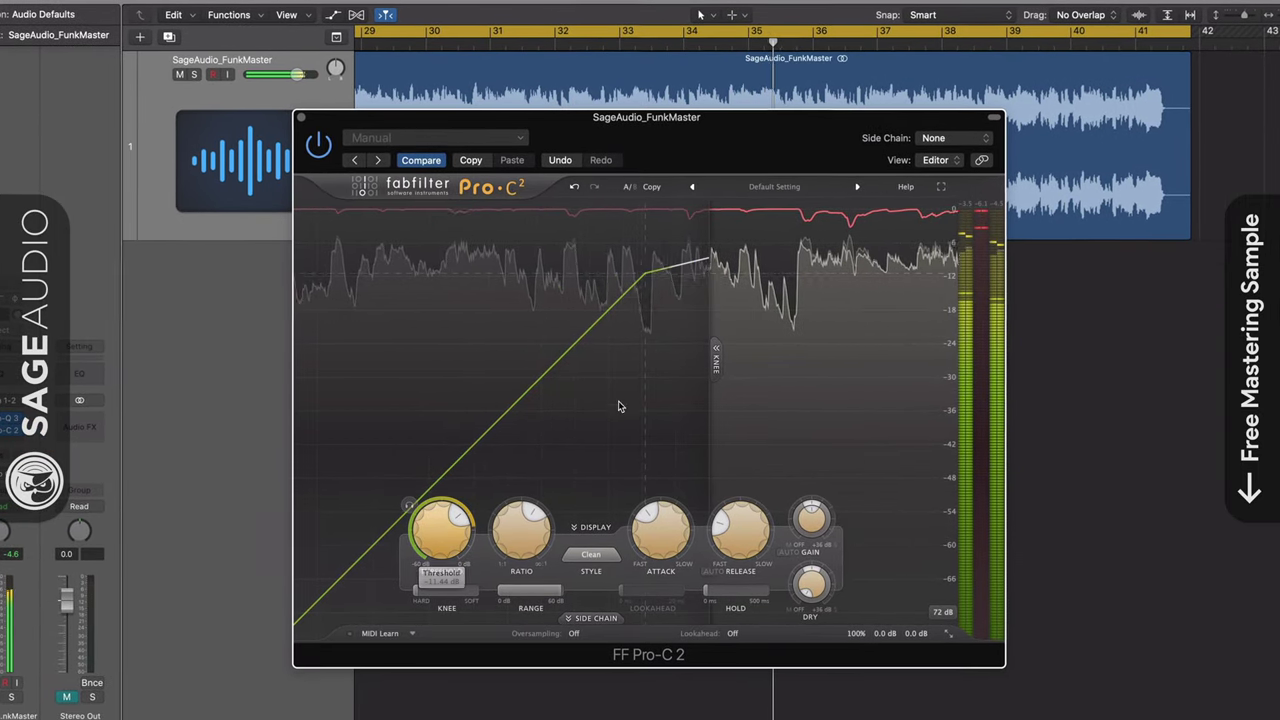
Compute 60000 ÷ 119 ÷ 8 in Calculator to get a 63.03 ms tempo-synced time
{"action": "left_click_drag", "start_coordinate": [775, 142], "coordinate": [600, 142]}
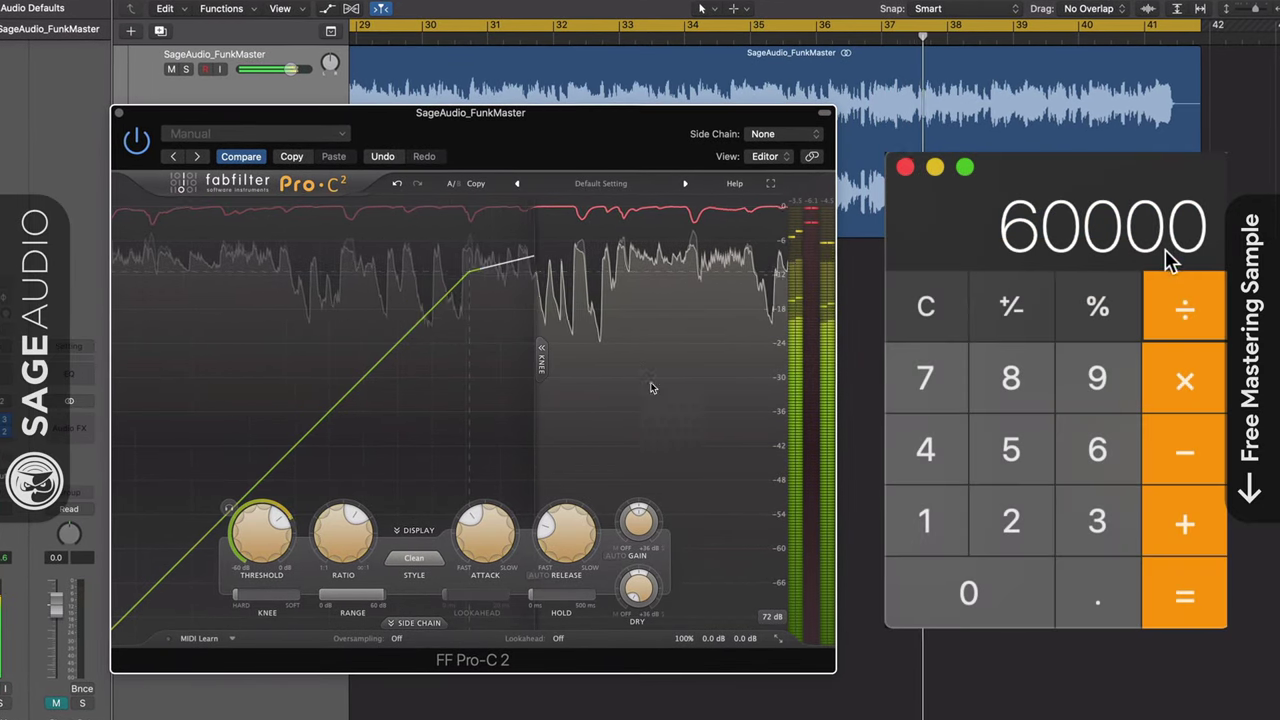
{"action": "left_click", "coordinate": [1171, 318]}
{"action": "double_click", "coordinate": [962, 510]}
{"action": "left_click", "coordinate": [1184, 595]}
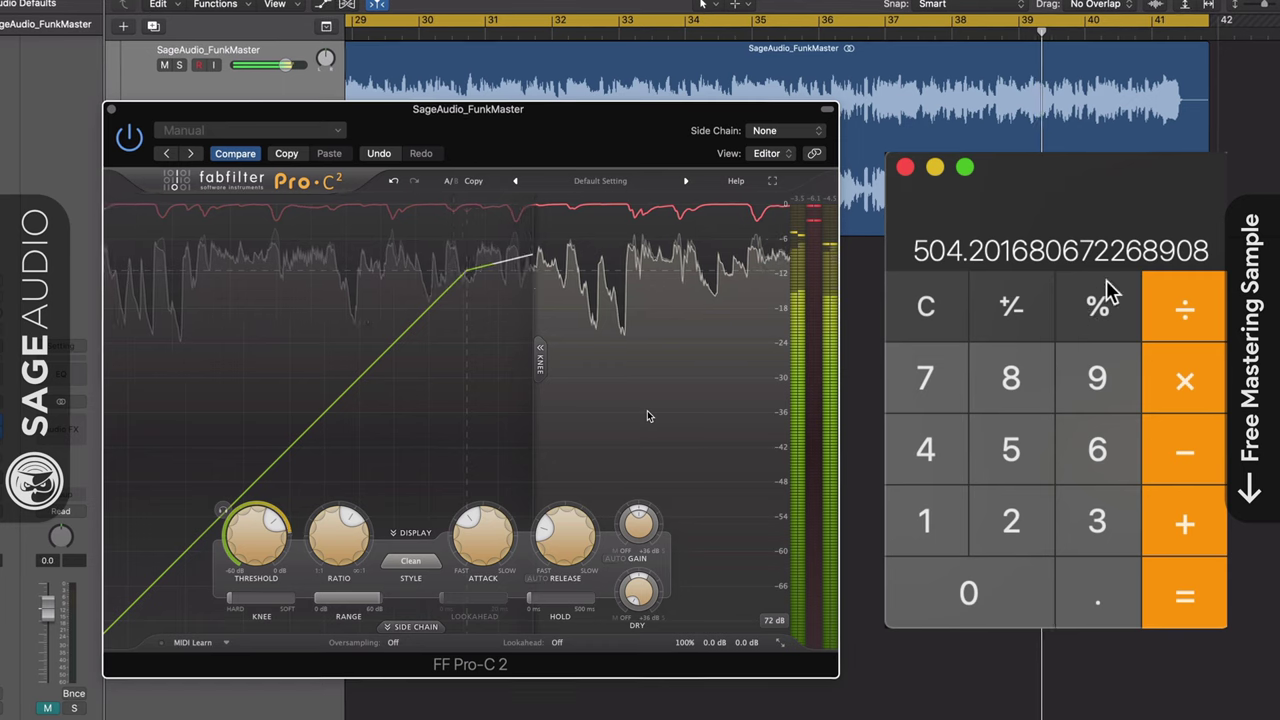
{"action": "left_click", "coordinate": [1183, 324]}
{"action": "left_click", "coordinate": [1043, 400]}
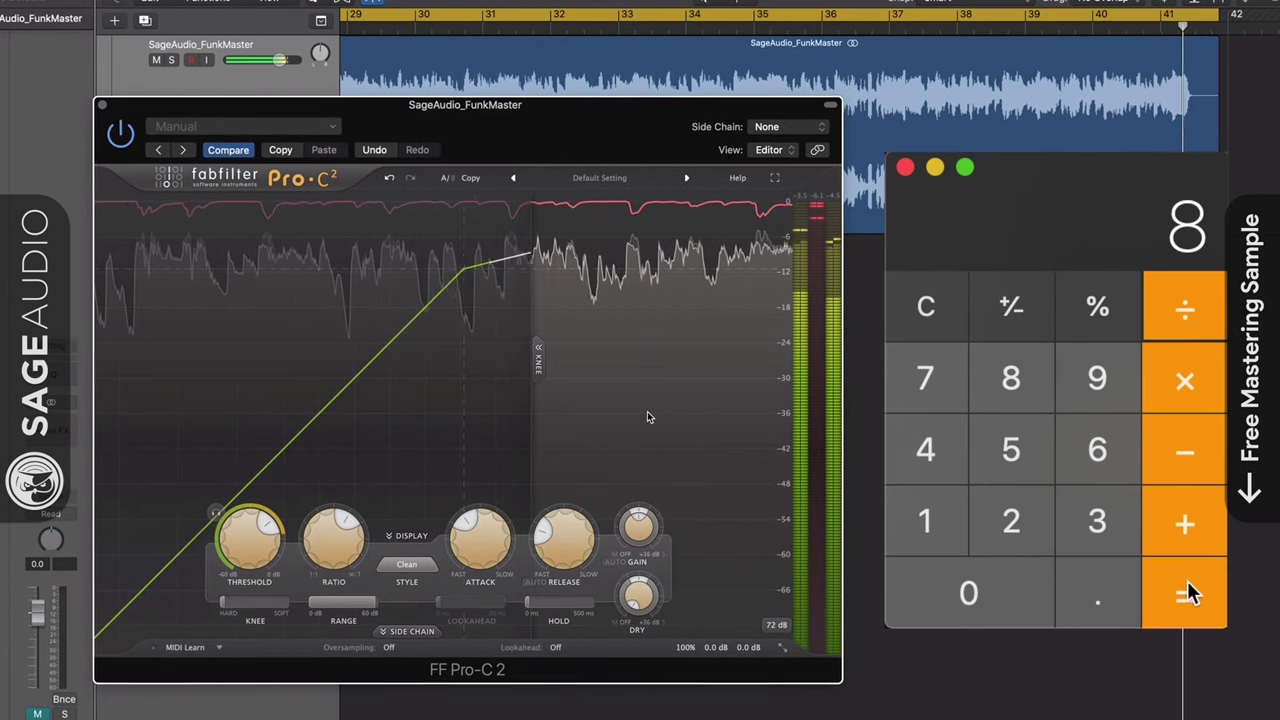
{"action": "left_click", "coordinate": [1182, 590]}
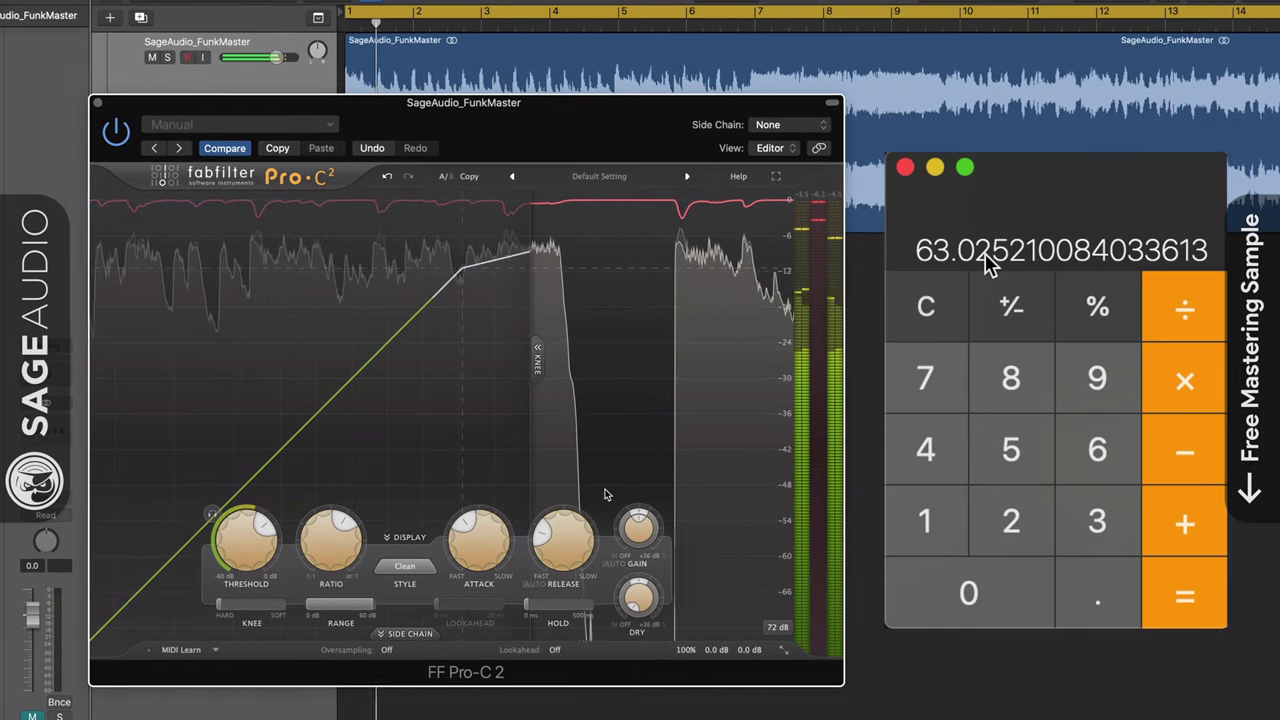
{"action": "mouse_move", "coordinate": [565, 540]}
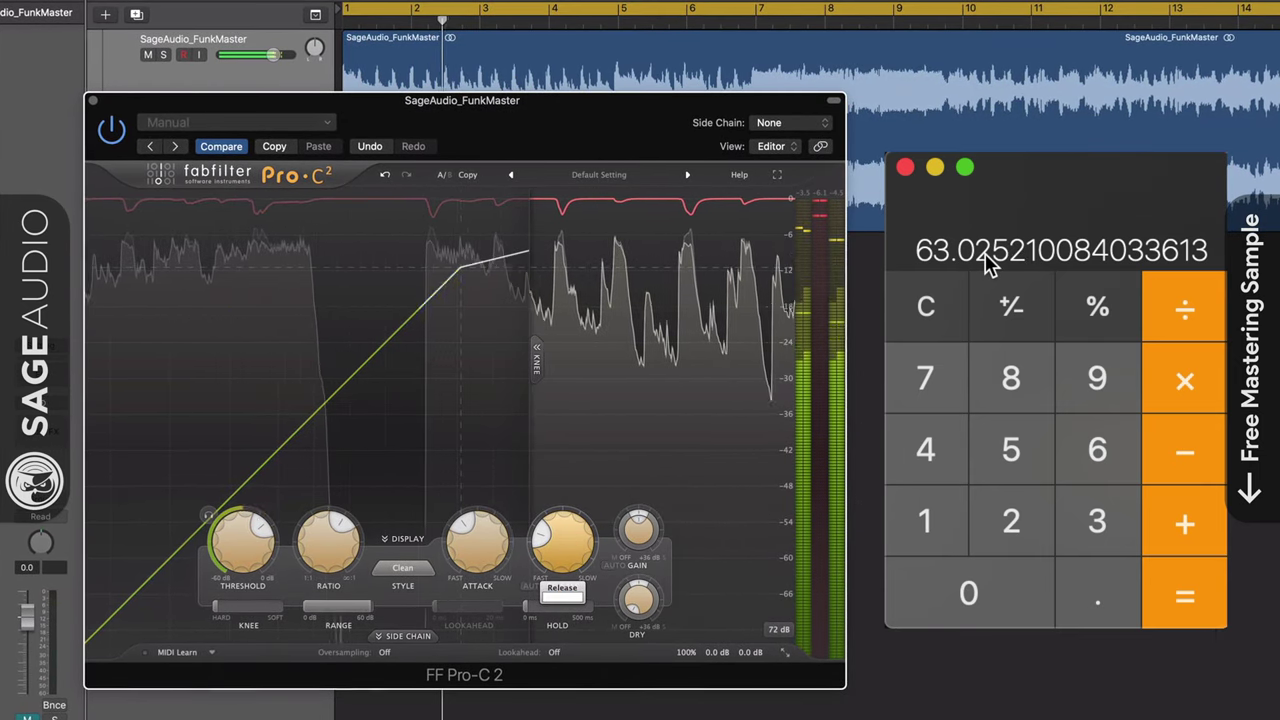
{"action": "mouse_move", "coordinate": [465, 537]}
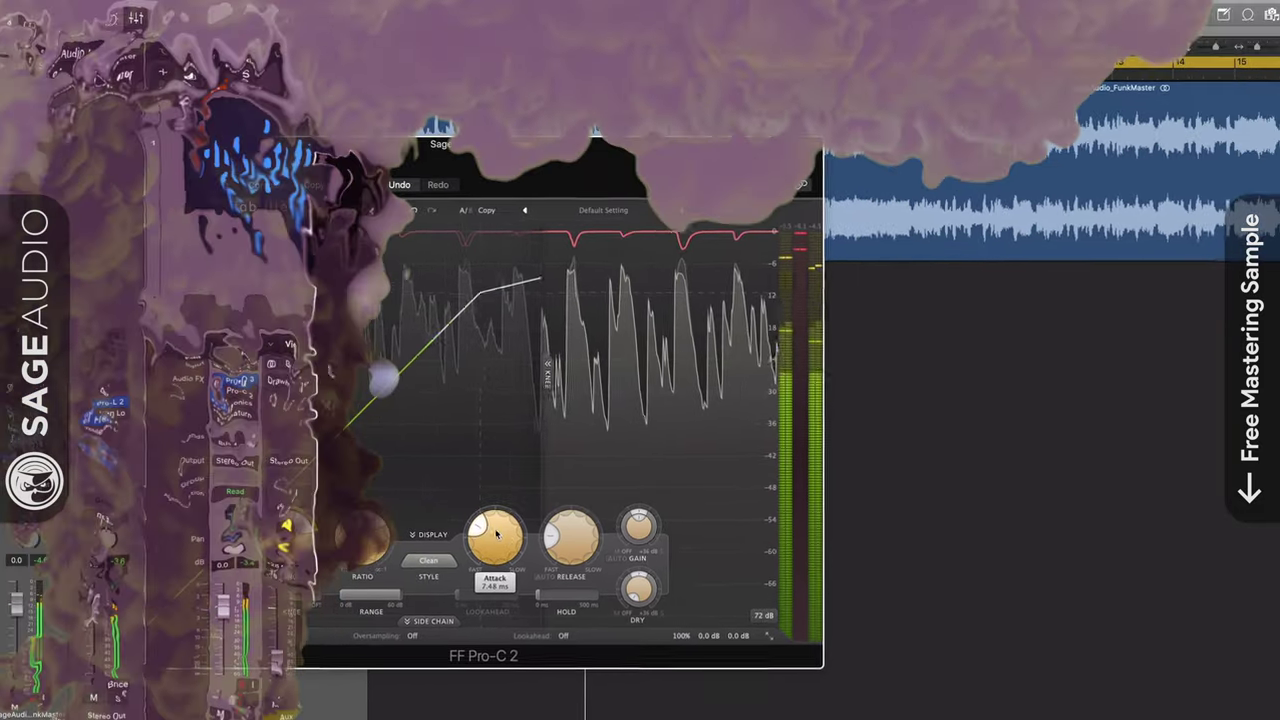
Lower the Pro-C 2 threshold to -8.37 dB and set the compression style to Punch
{"action": "mouse_move", "coordinate": [460, 535]}
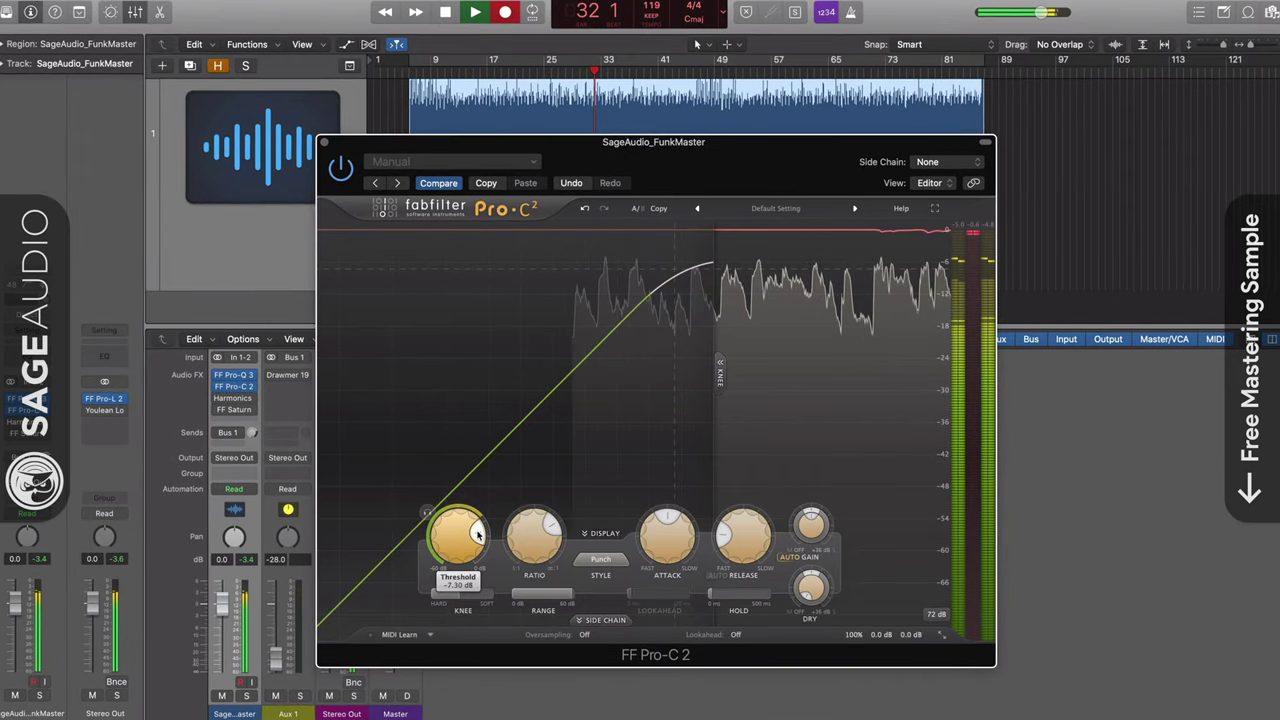
{"action": "scroll", "coordinate": [478, 537], "scroll_direction": "down", "scroll_amount": 3}
{"action": "scroll", "coordinate": [476, 532], "scroll_direction": "down", "scroll_amount": 1}
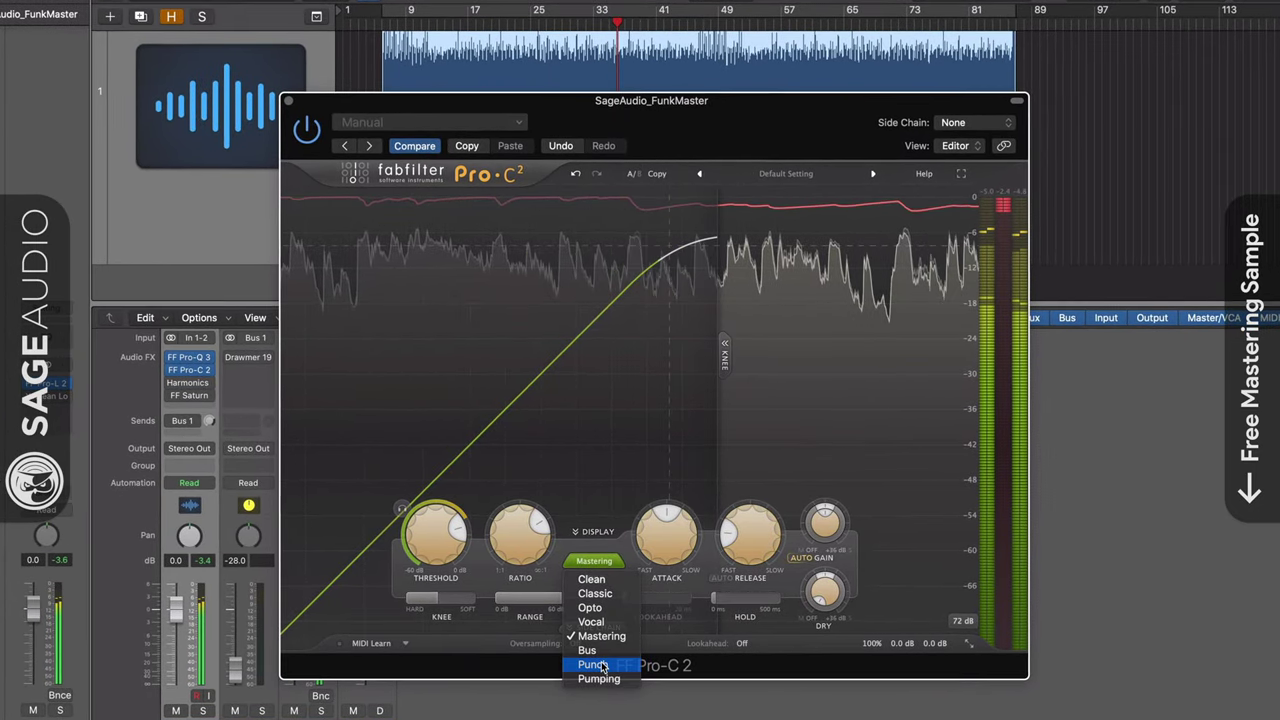
{"action": "left_click", "coordinate": [593, 663]}
{"action": "mouse_move", "coordinate": [405, 508]}
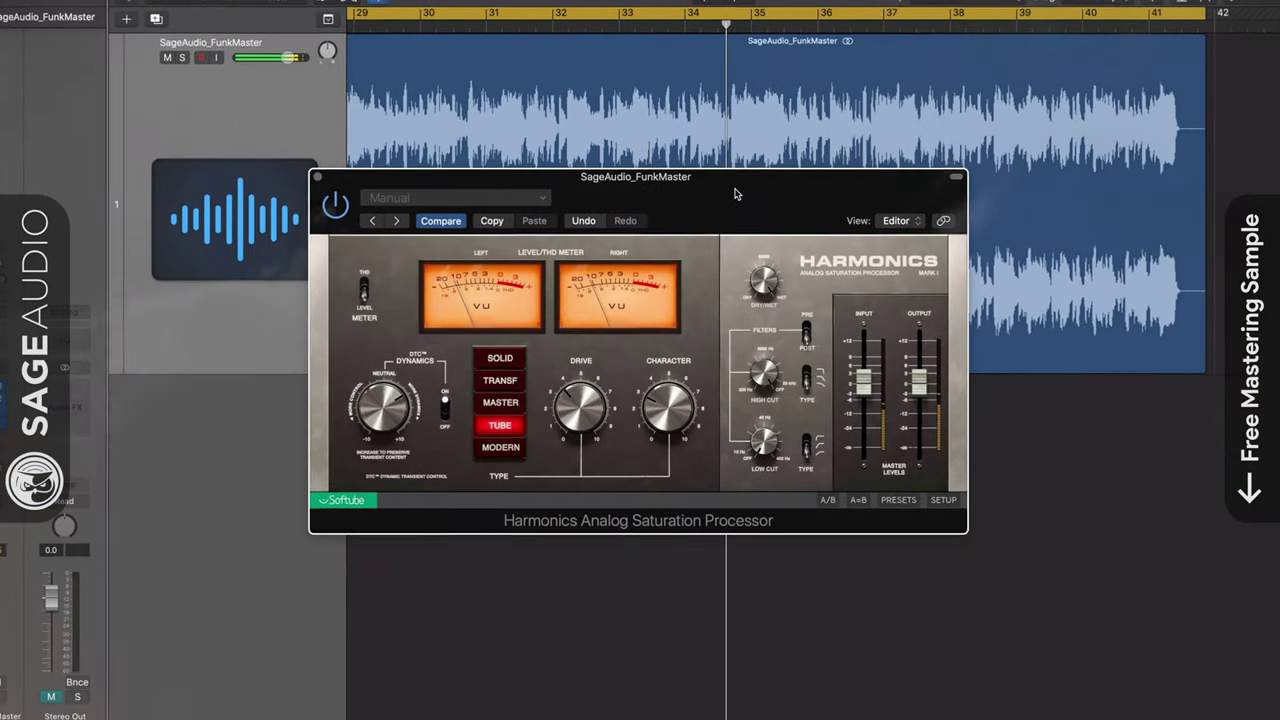
Audition Harmonics' Solid and Master saturation types, then settle back on Tube
{"action": "left_click_drag", "start_coordinate": [735, 193], "coordinate": [730, 227]}
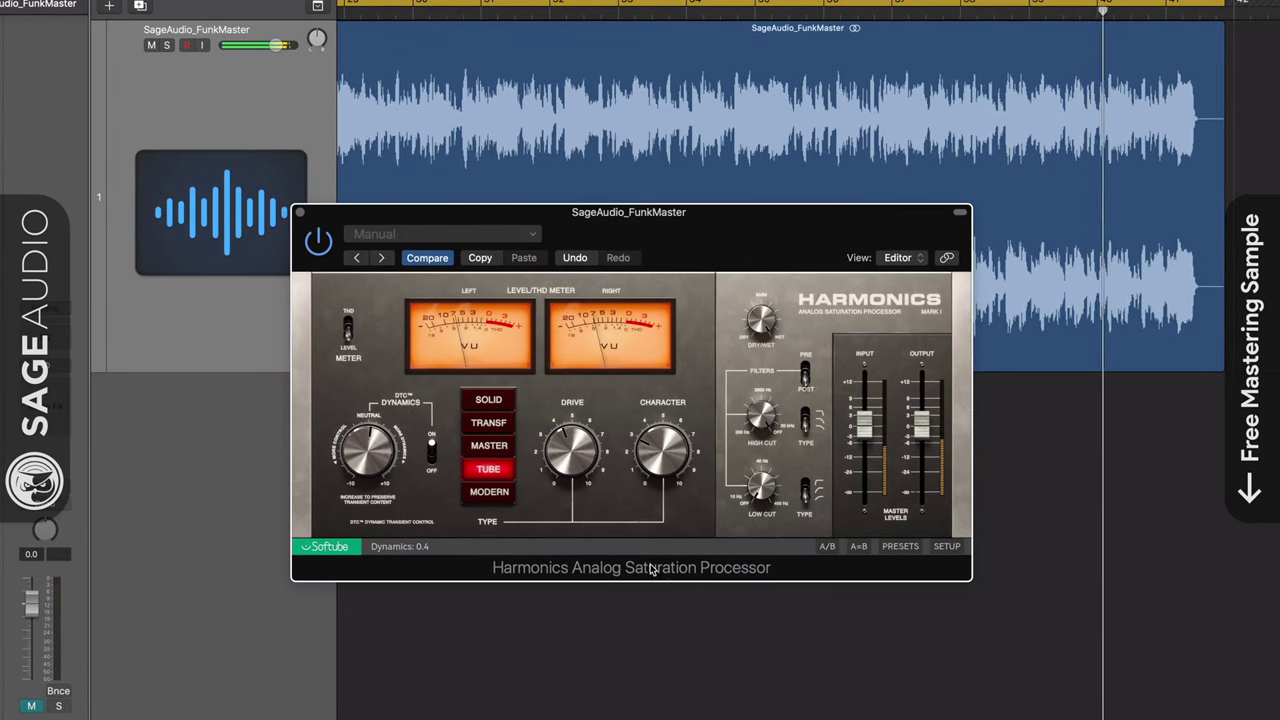
{"action": "left_click", "coordinate": [488, 399]}
{"action": "left_click", "coordinate": [488, 445]}
{"action": "left_click", "coordinate": [488, 469]}
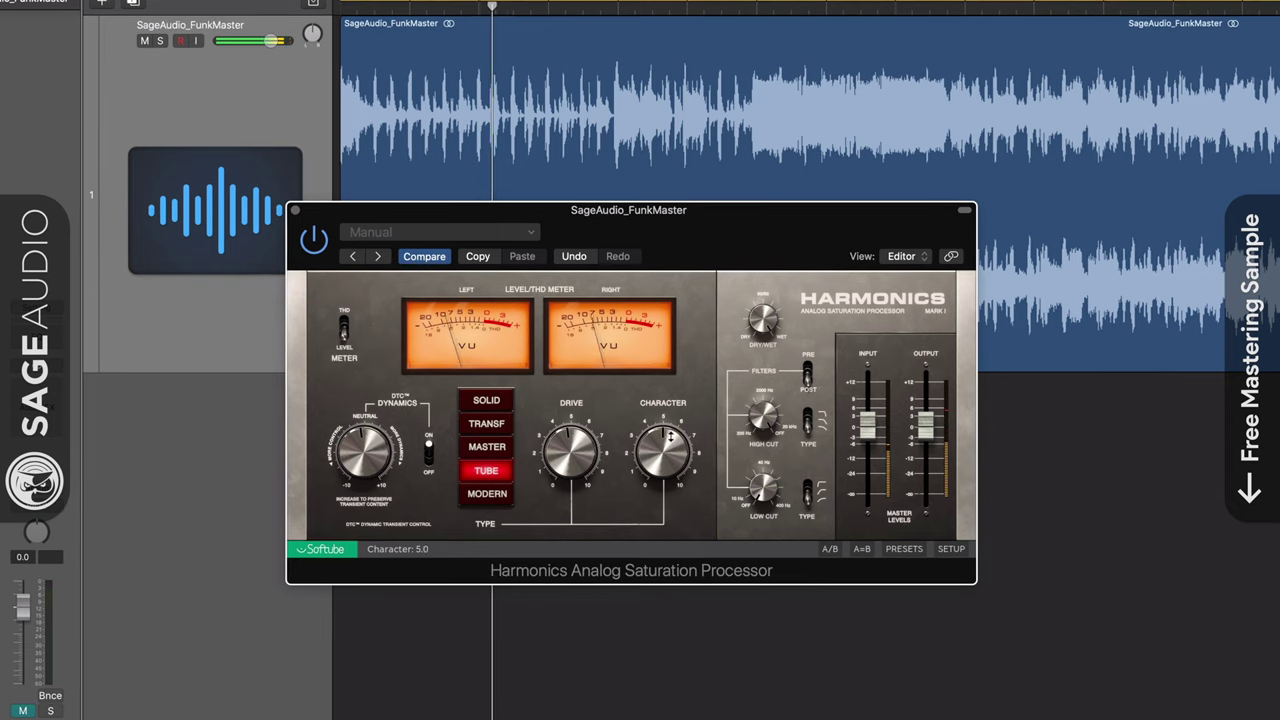
Switch to FF Saturn, split off an extra middle band, and expand the modulation section
{"action": "left_click", "coordinate": [293, 210]}
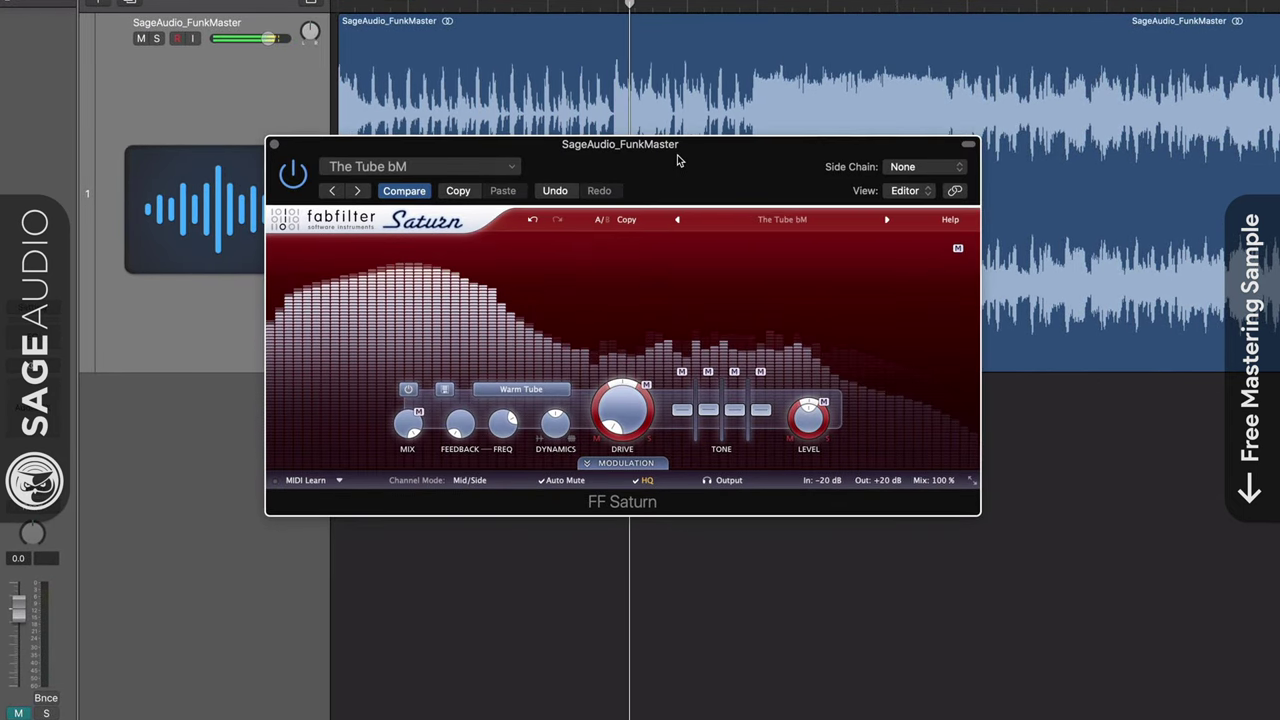
{"action": "left_click_drag", "start_coordinate": [677, 157], "coordinate": [679, 175]}
{"action": "left_click", "coordinate": [718, 263]}
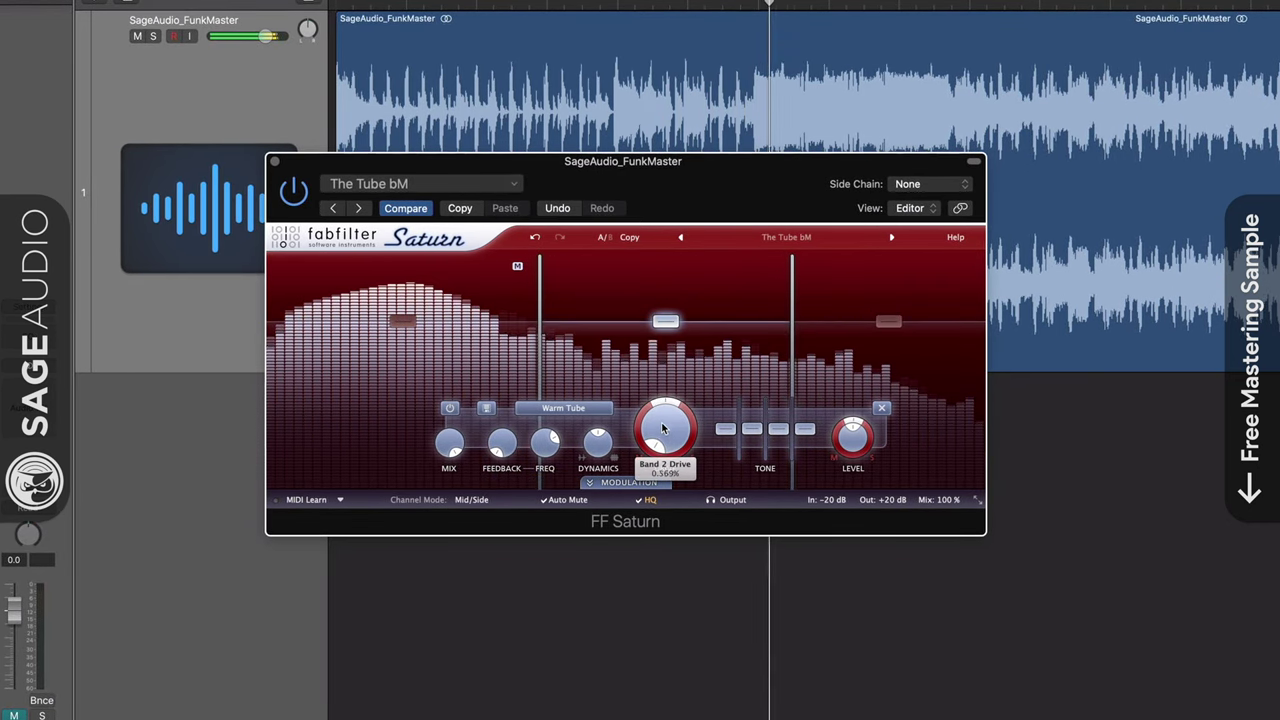
{"action": "left_click", "coordinate": [652, 484]}
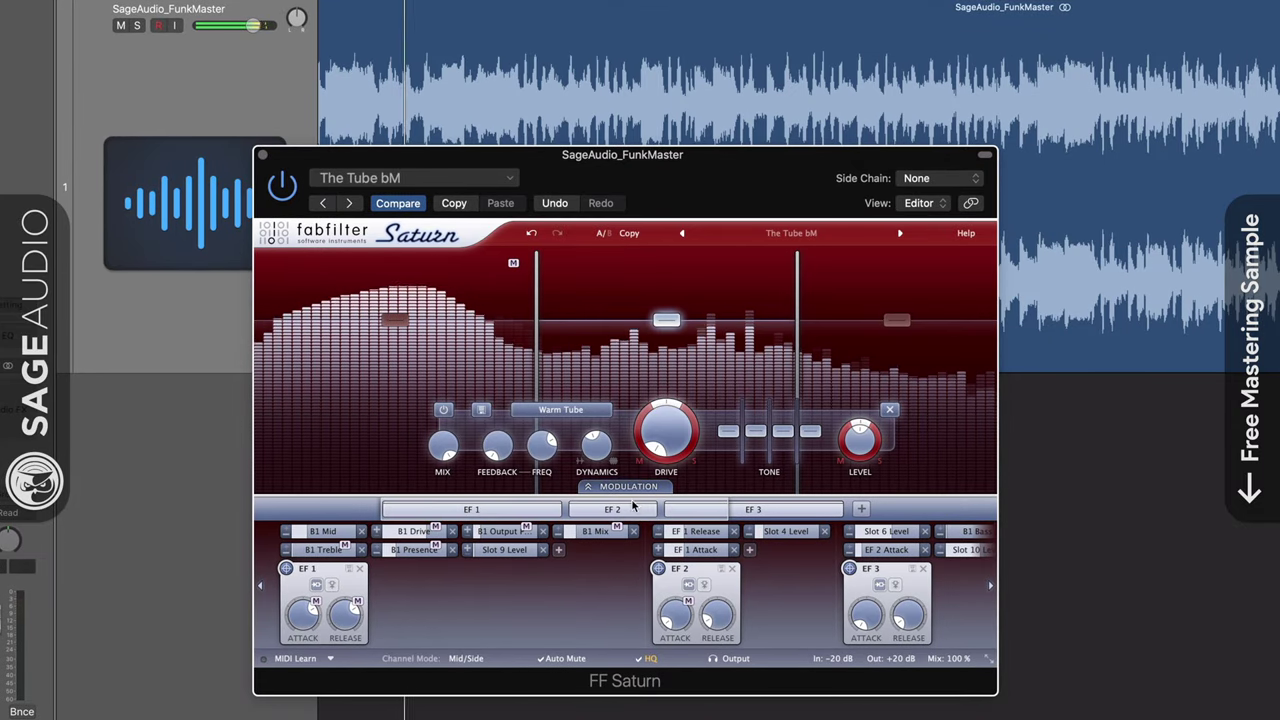
Collapse Saturn's modulation section
{"action": "left_click", "coordinate": [615, 487]}
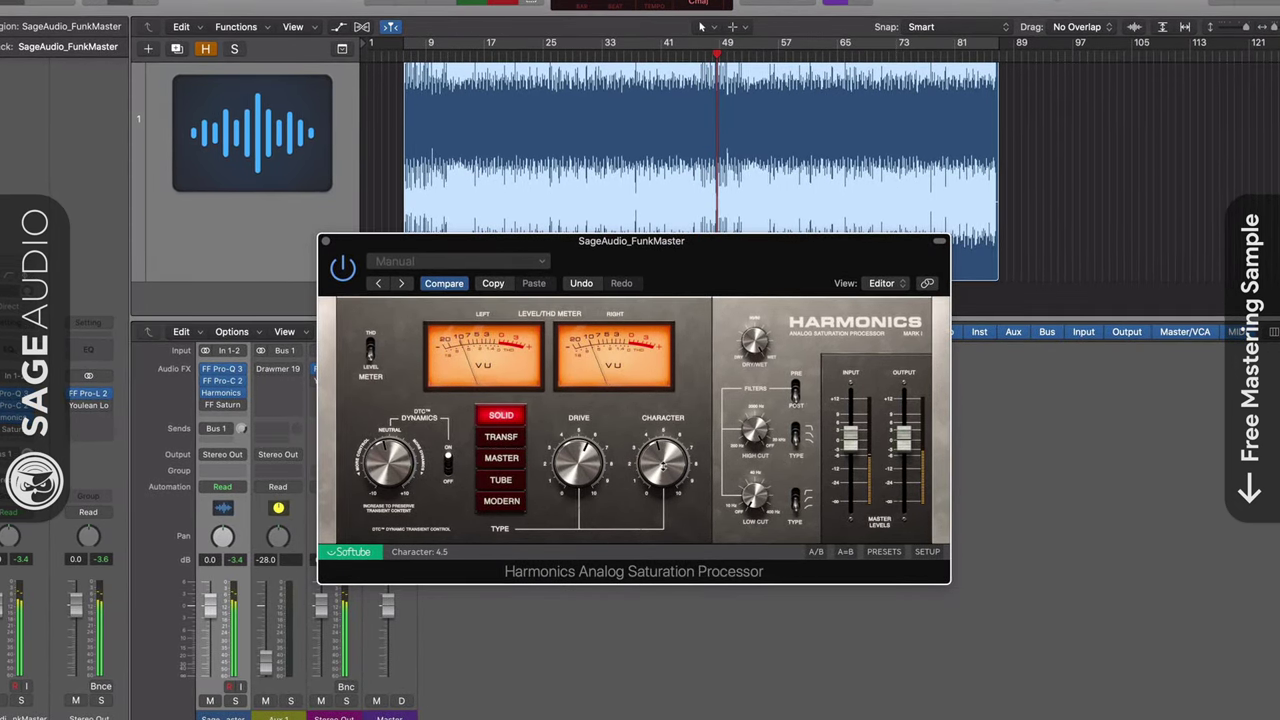
Reopen Saturn in place of Harmonics, unsolo band 1, and keep band 2 on Warm Tube
{"action": "left_click", "coordinate": [325, 242]}
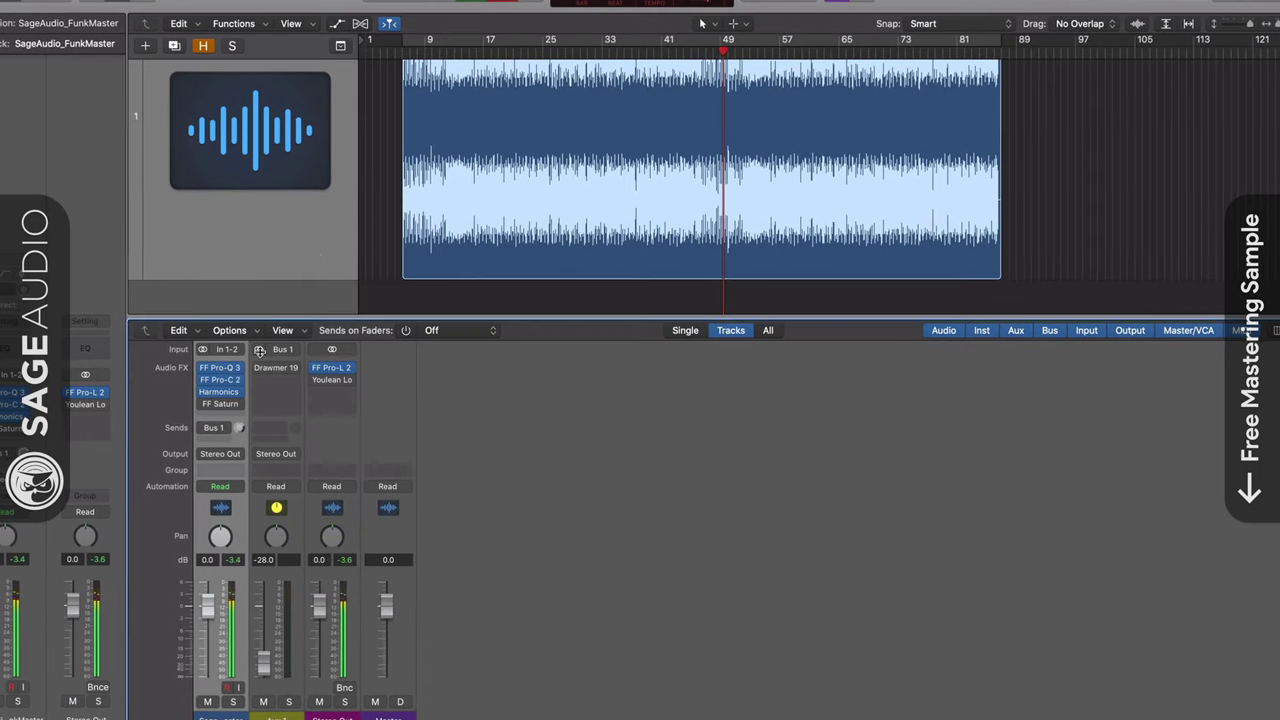
{"action": "left_click", "coordinate": [220, 403]}
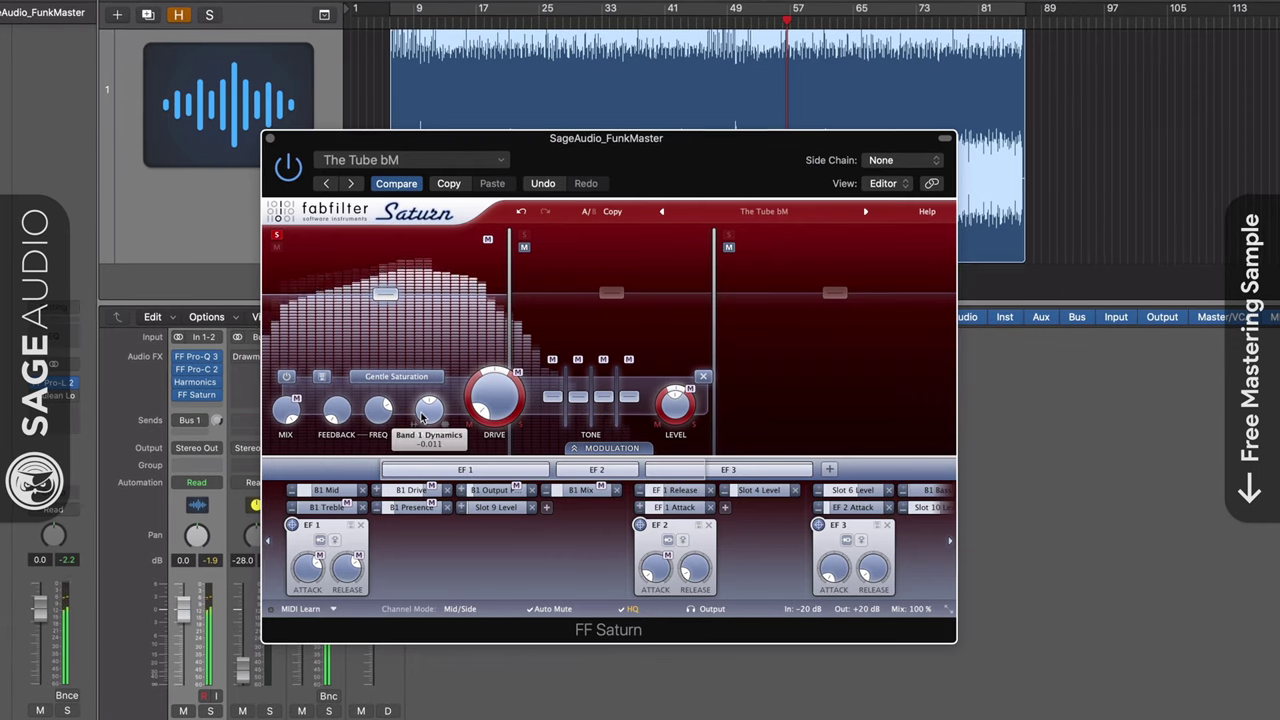
{"action": "left_click", "coordinate": [275, 234]}
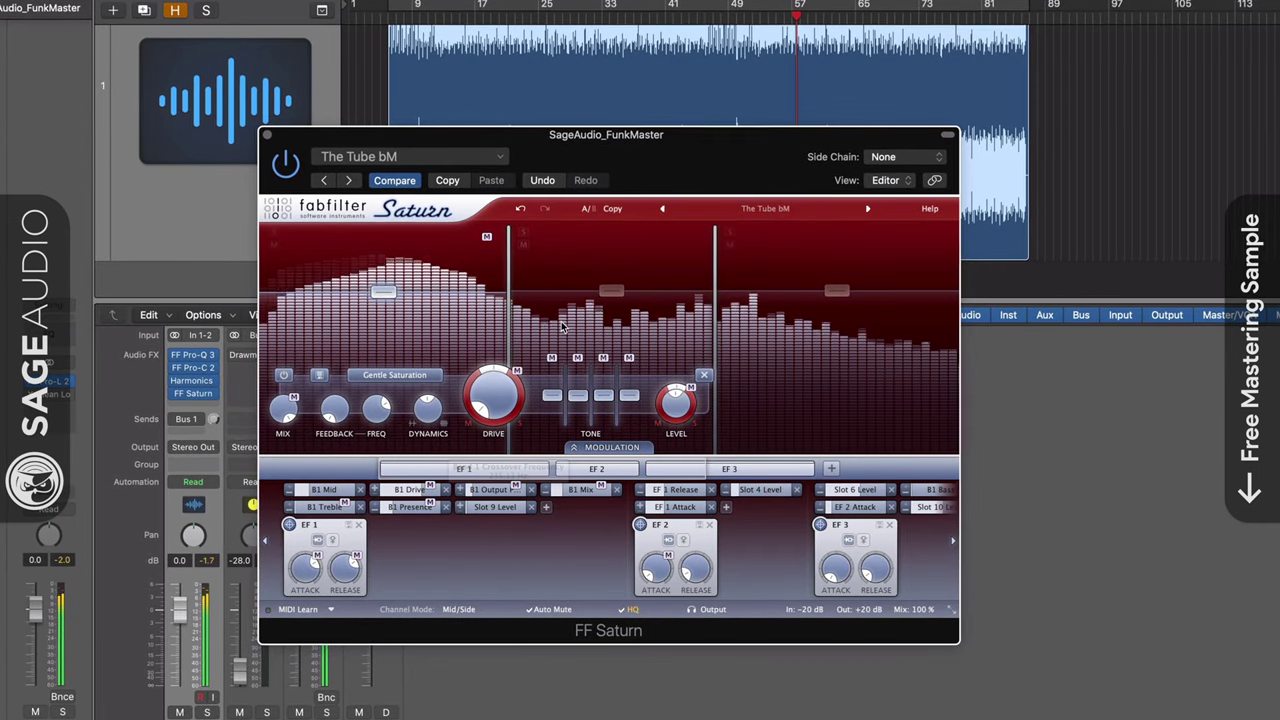
{"action": "left_click", "coordinate": [611, 293]}
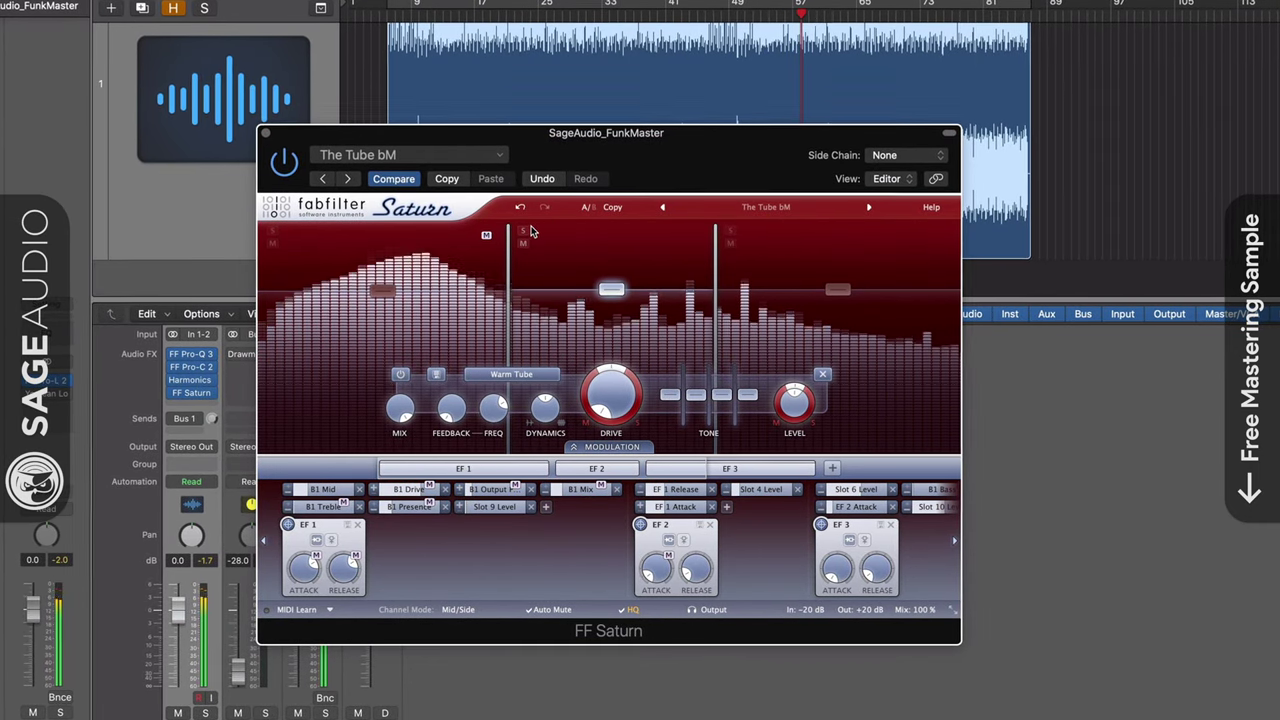
{"action": "left_click", "coordinate": [536, 377]}
{"action": "left_click", "coordinate": [510, 405]}
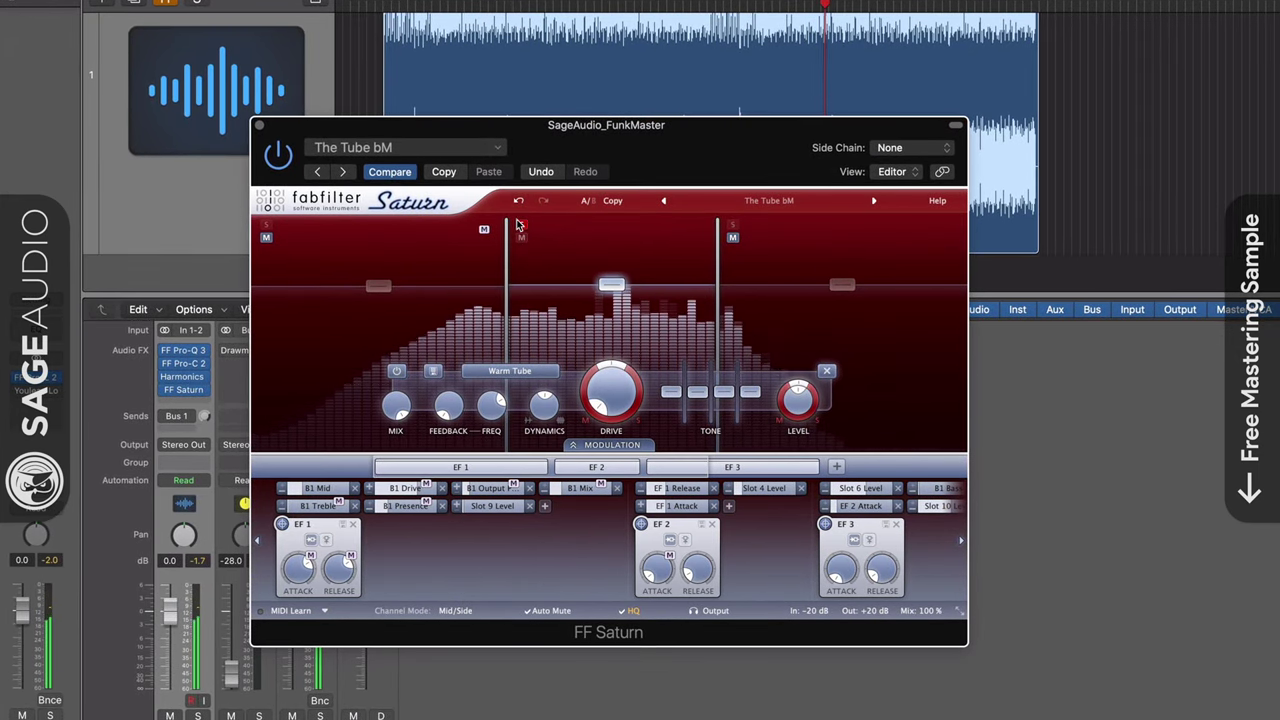
Set Saturn's third band to Warm Tape, unsolo it, and close the plug-in
{"action": "left_click", "coordinate": [734, 229]}
{"action": "left_click", "coordinate": [655, 371]}
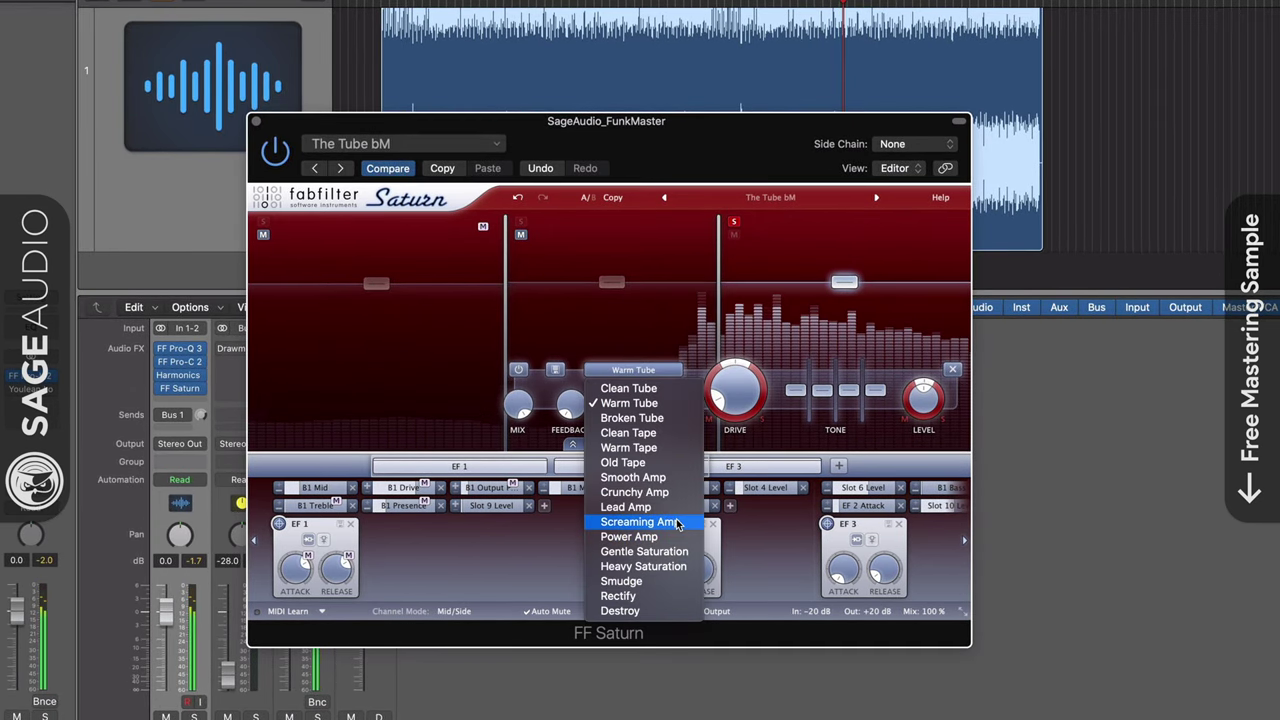
{"action": "left_click", "coordinate": [655, 452]}
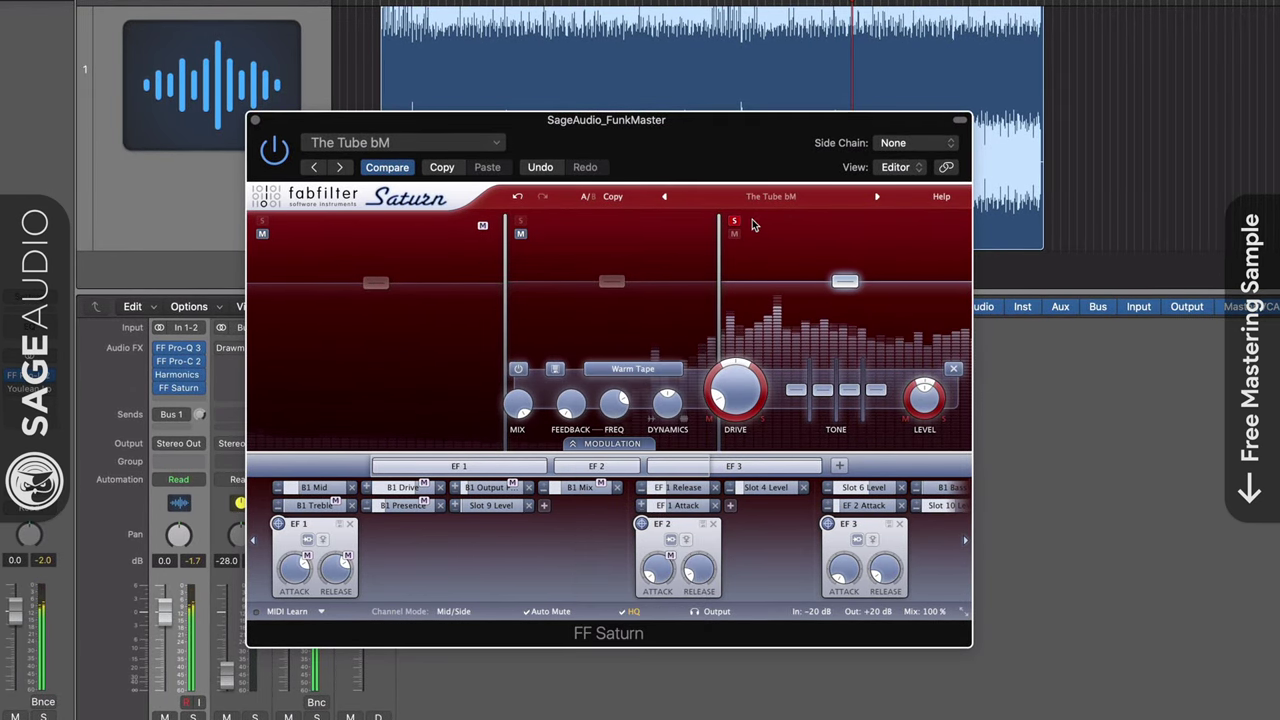
{"action": "left_click", "coordinate": [735, 221]}
{"action": "left_click", "coordinate": [255, 120]}
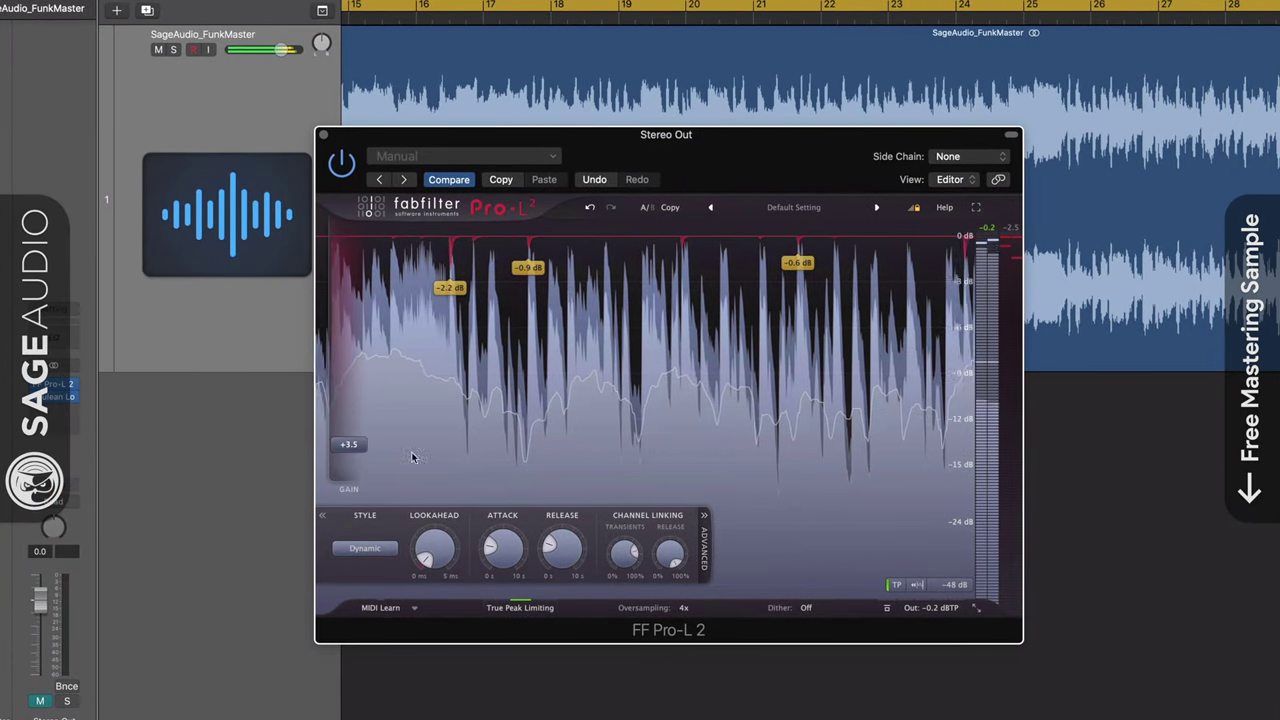
Push the Pro-L 2 gain up to about +10.7 dB to demonstrate heavy limiting
{"action": "mouse_move", "coordinate": [350, 444]}
{"action": "left_mouse_down"}
{"action": "mouse_move", "coordinate": [365, 377]}
{"action": "mouse_move", "coordinate": [350, 446]}
{"action": "left_mouse_up"}
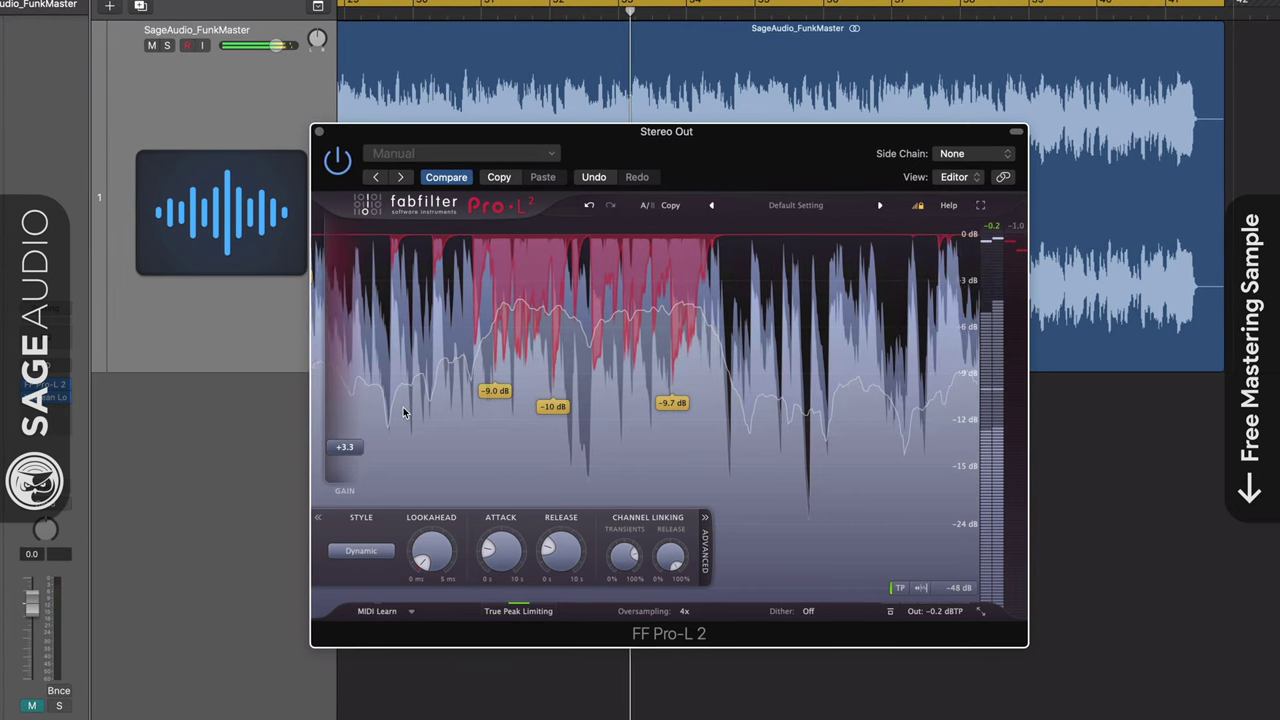
{"action": "left_click", "coordinate": [40, 397]}
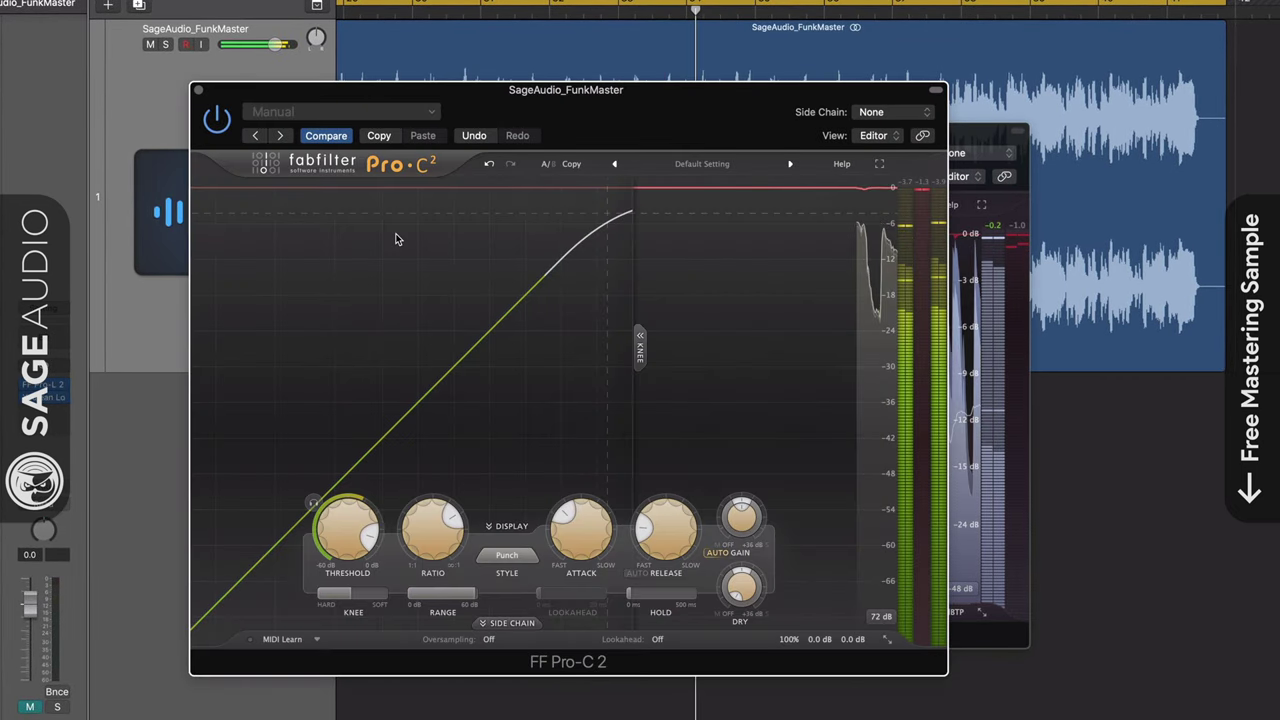
{"action": "left_click_drag", "start_coordinate": [603, 117], "coordinate": [687, 111]}
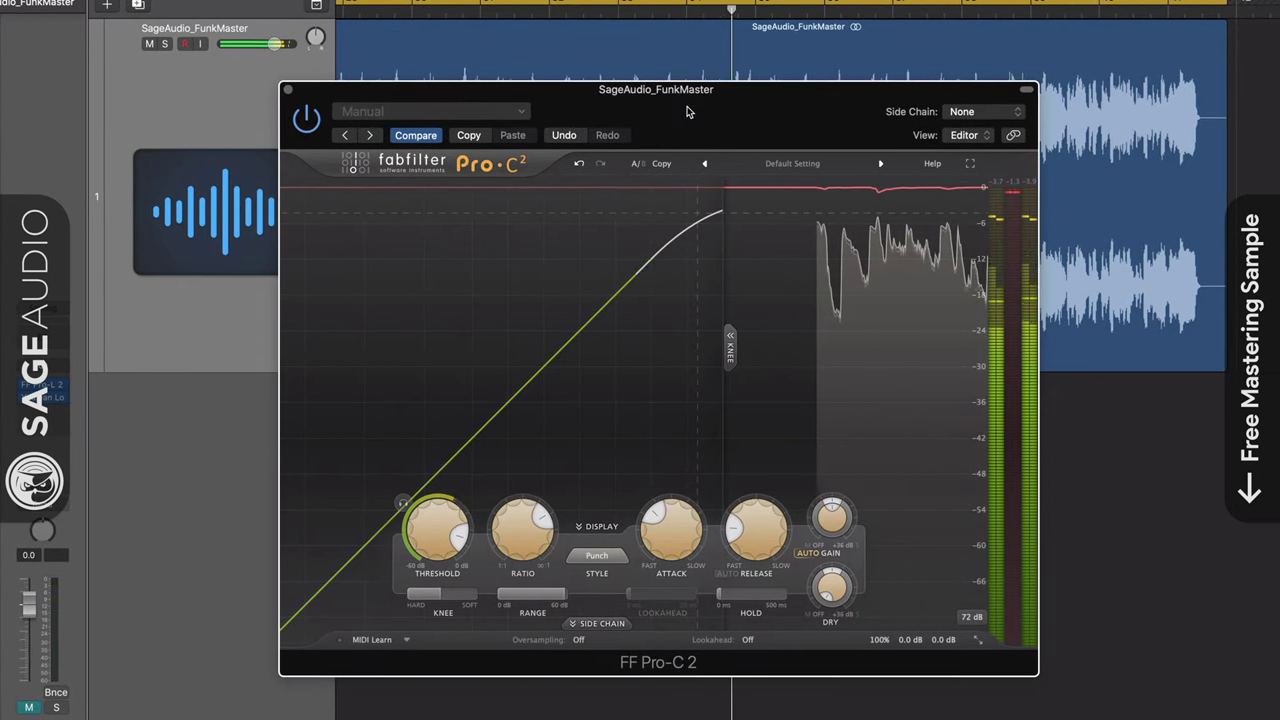
{"action": "left_click", "coordinate": [286, 90]}
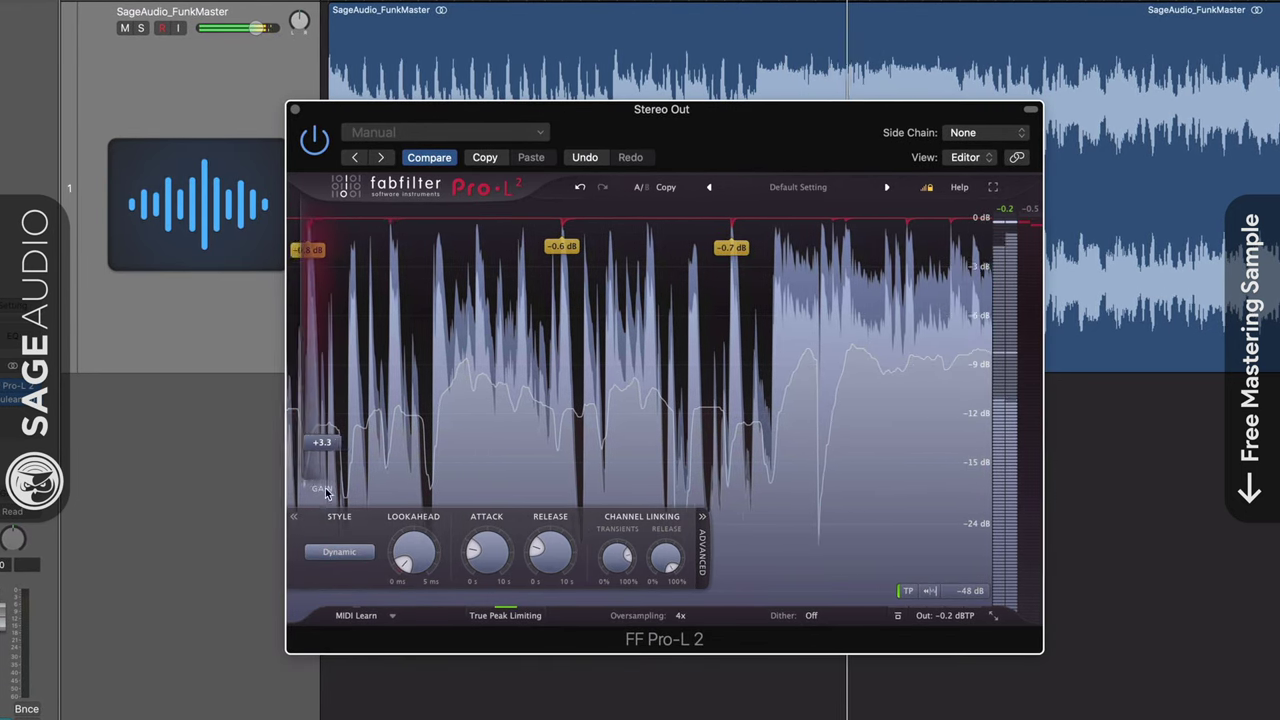
Open the Youlean Loudness Meter and set the Pro-L 2 gain to +3.3 dB
{"action": "left_click", "coordinate": [14, 402]}
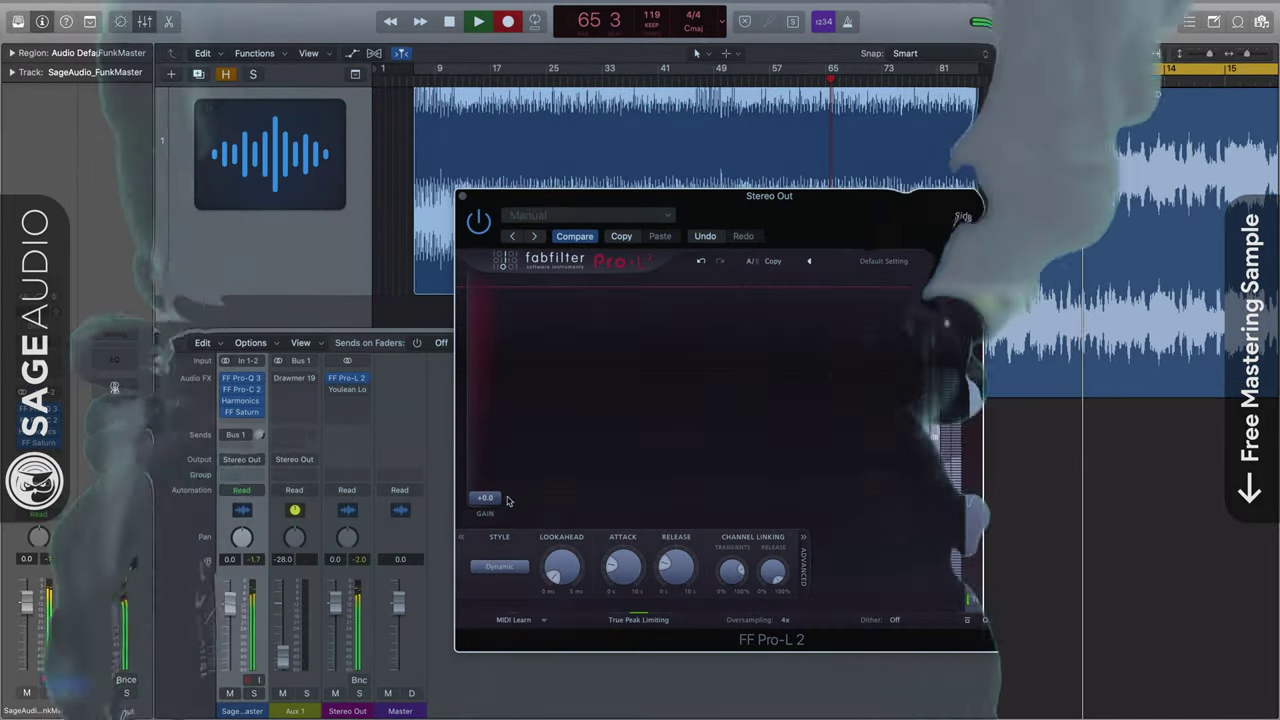
{"action": "left_click_drag", "start_coordinate": [484, 497], "coordinate": [490, 490]}
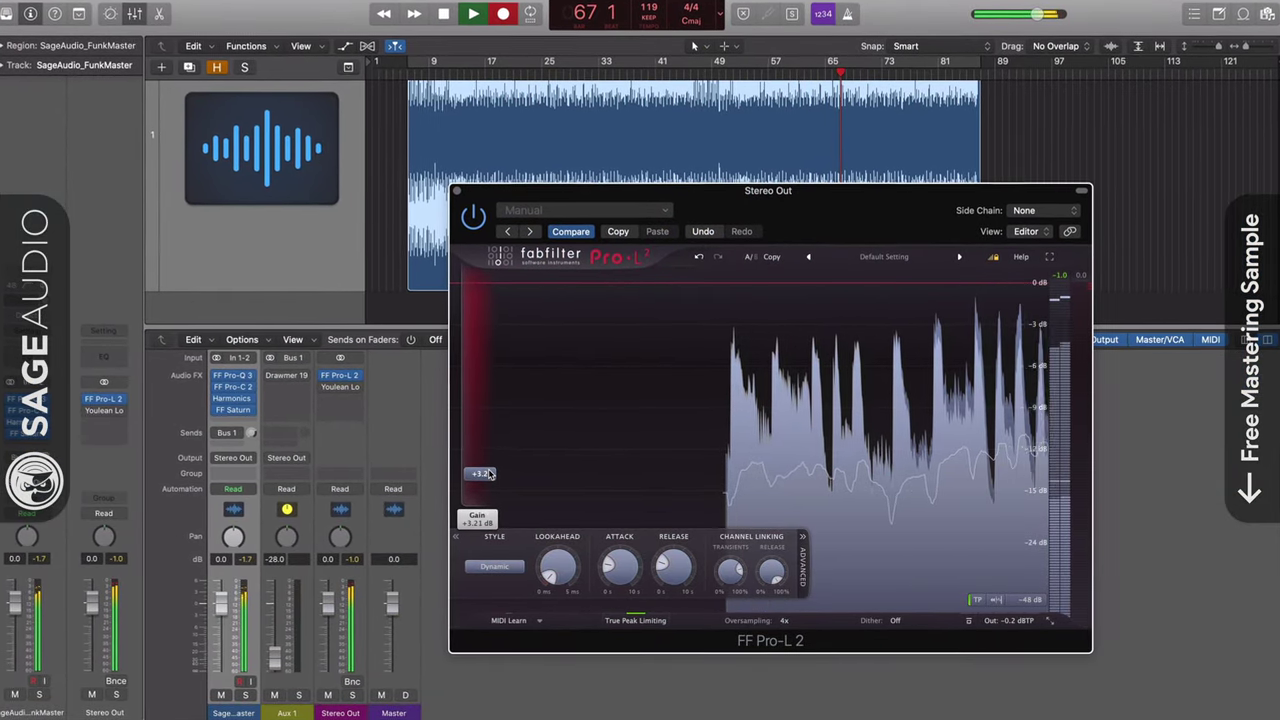
{"action": "left_click_drag", "start_coordinate": [489, 474], "coordinate": [489, 472]}
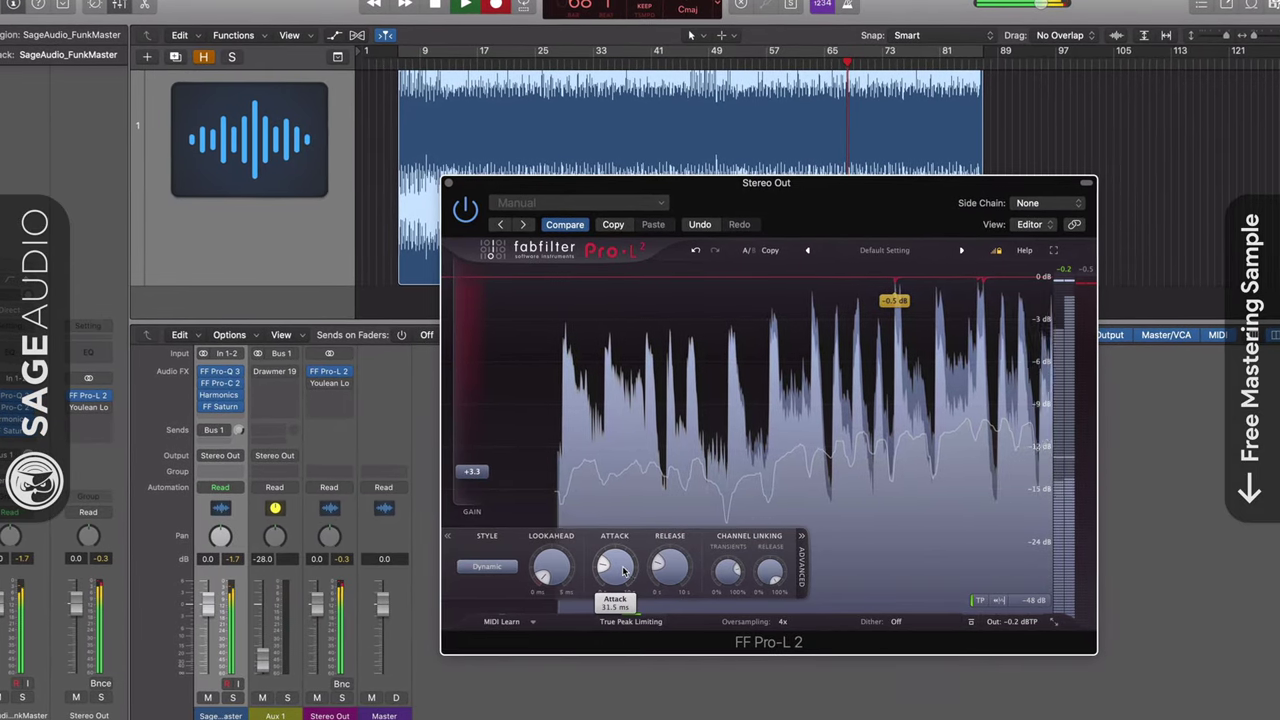
Try Pro-L 2's Punchy style, revert to Dynamic, and close the limiter
{"action": "left_click", "coordinate": [494, 567]}
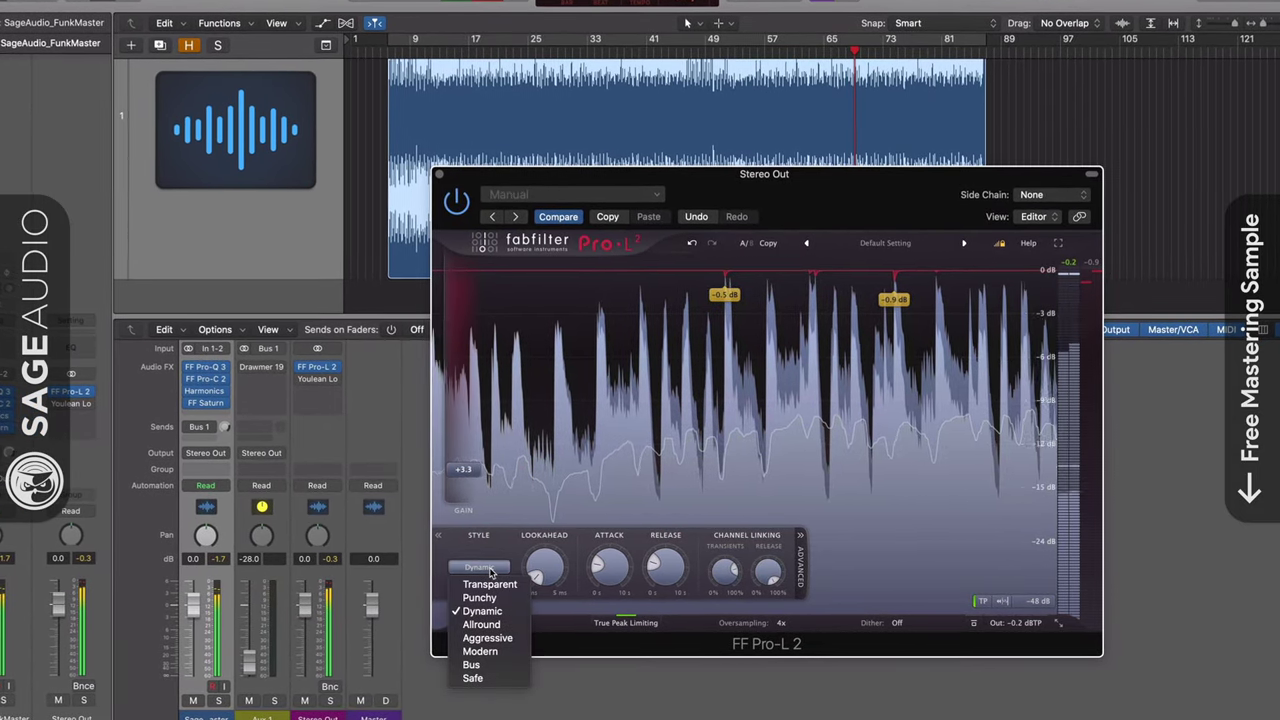
{"action": "left_click", "coordinate": [479, 597]}
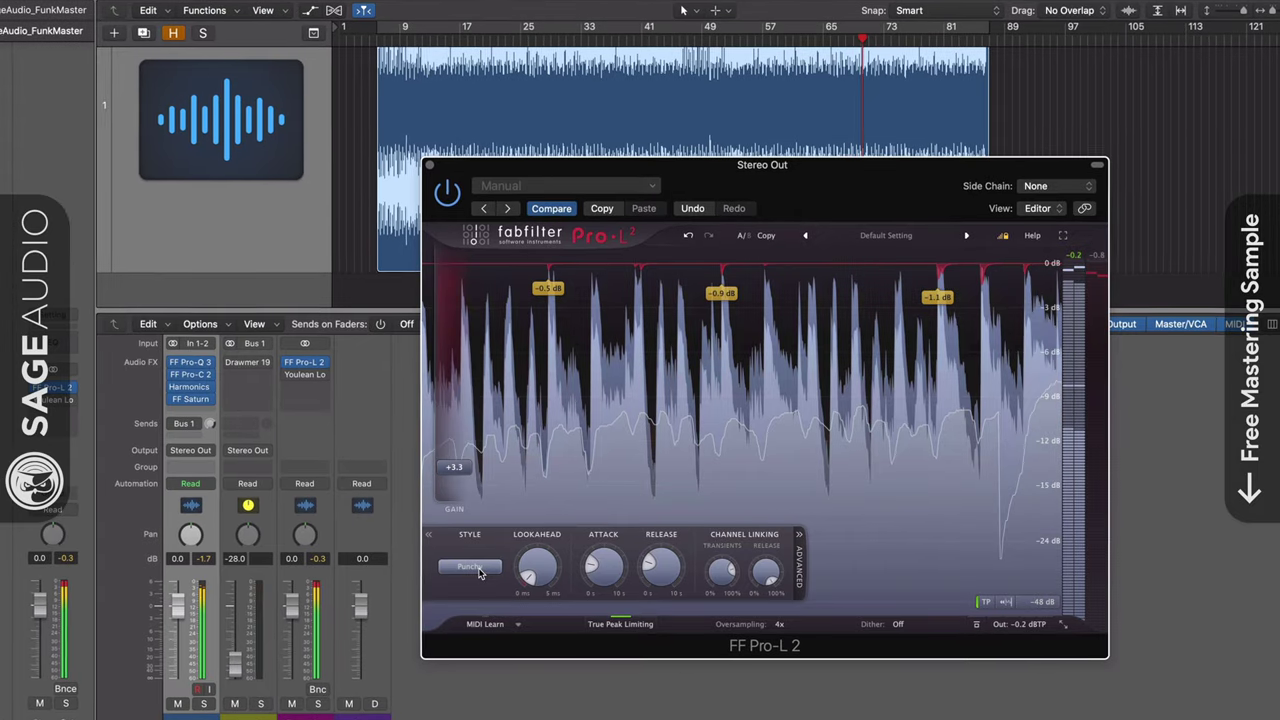
{"action": "left_click", "coordinate": [479, 572]}
{"action": "left_click", "coordinate": [470, 613]}
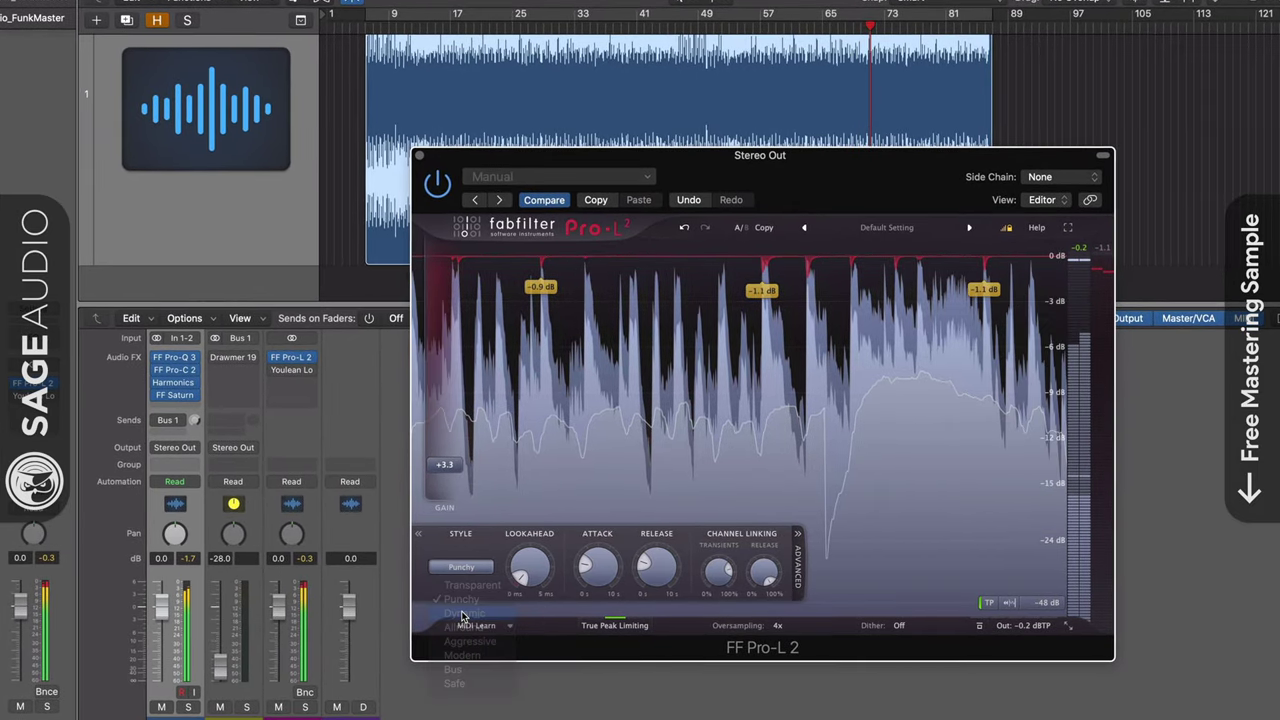
{"action": "mouse_move", "coordinate": [521, 571]}
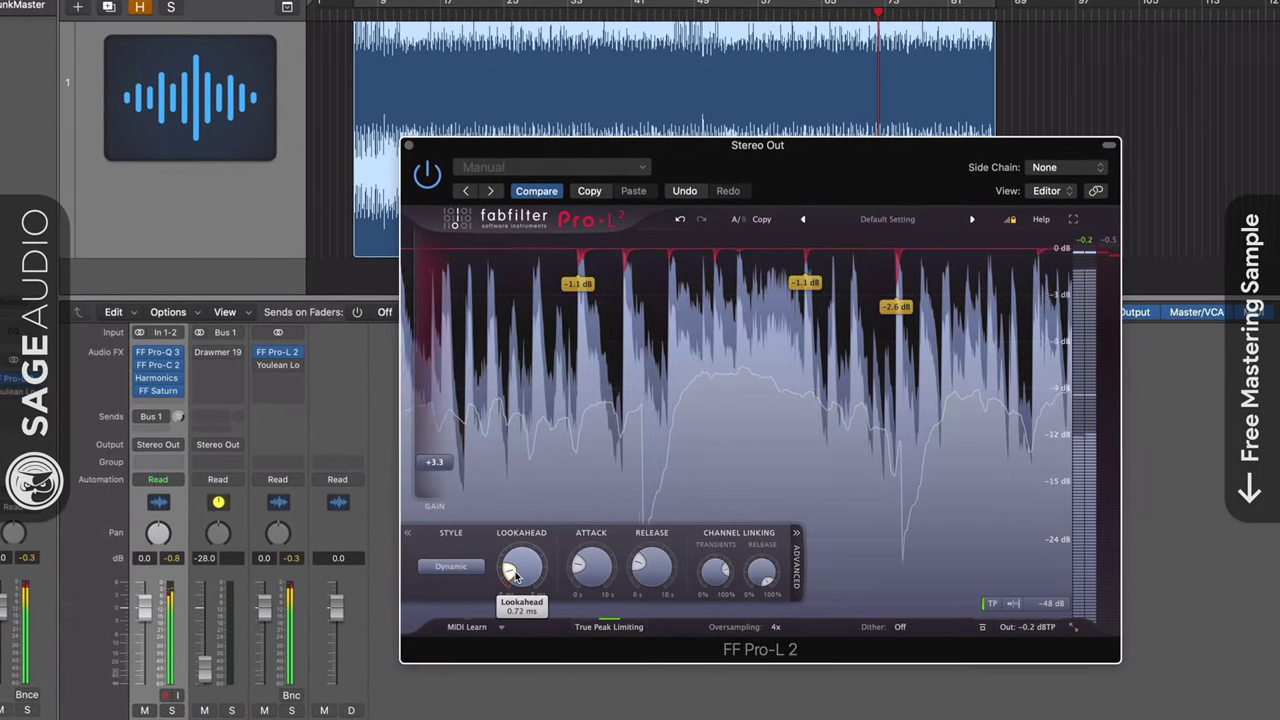
{"action": "mouse_move", "coordinate": [430, 461]}
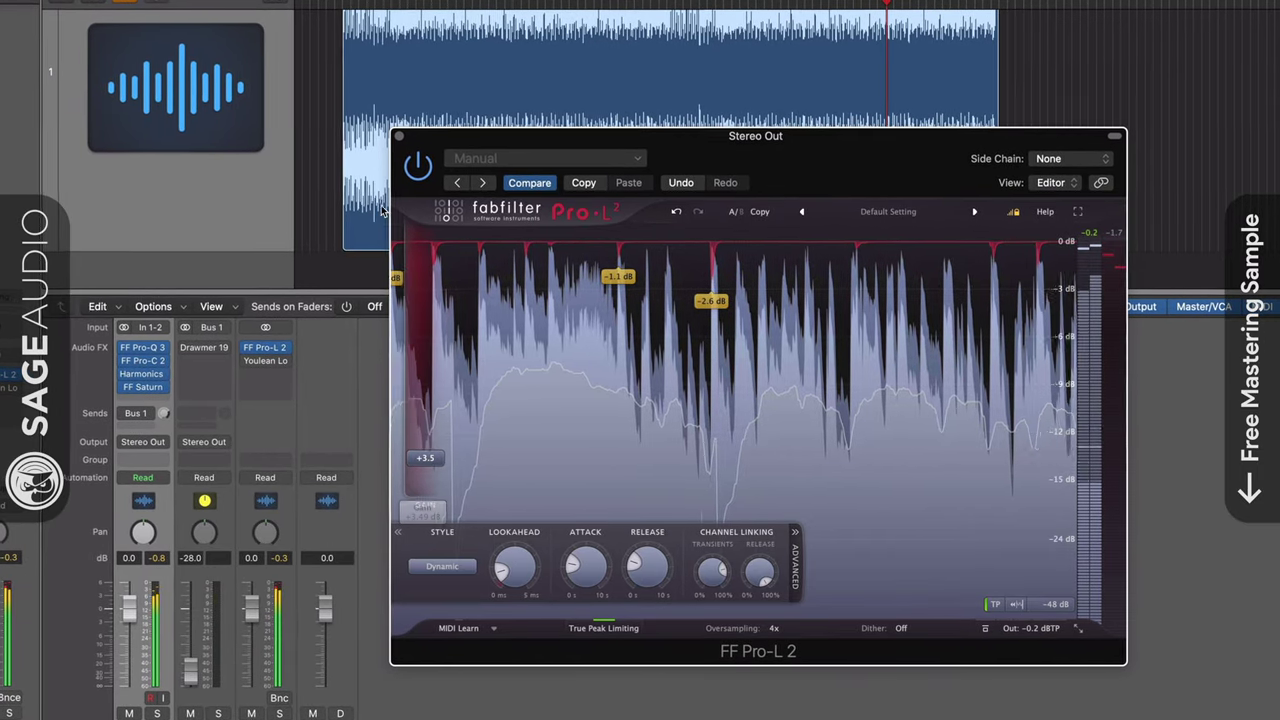
{"action": "left_click", "coordinate": [396, 134]}
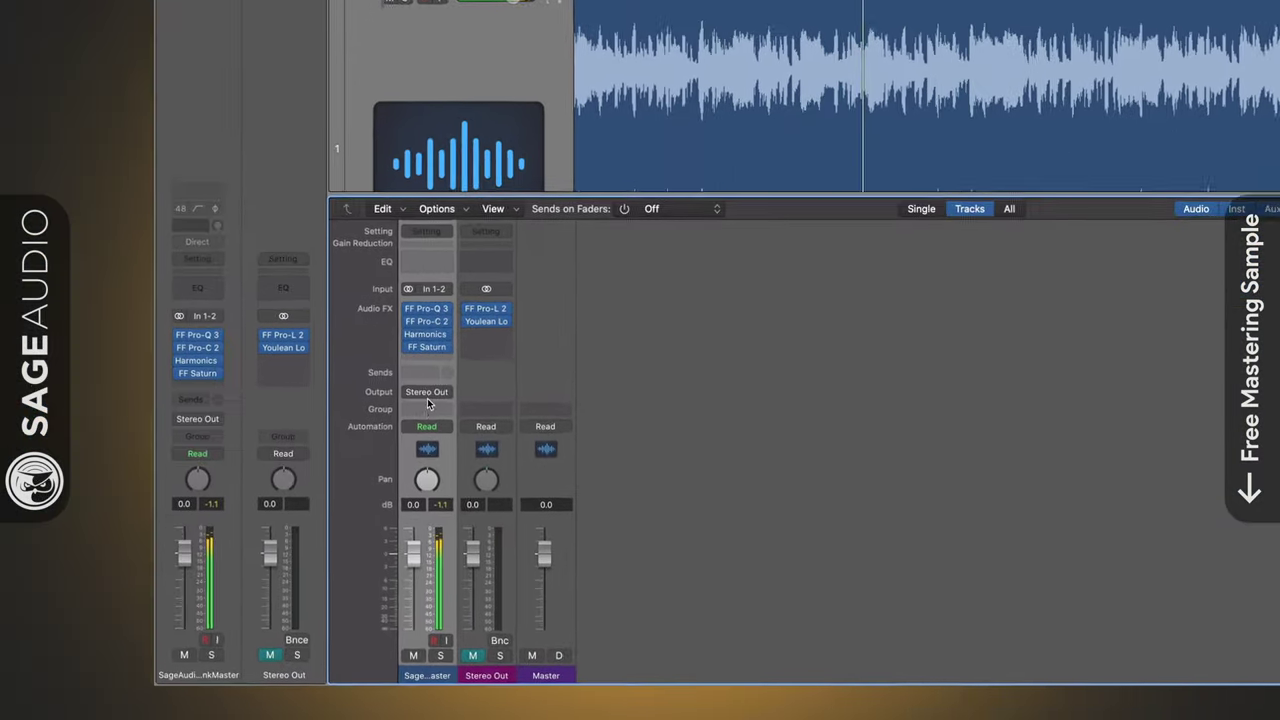
Add a Bus 1 send on the FunkMaster channel and select the resulting Aux 1 channel
{"action": "left_click", "coordinate": [241, 441]}
{"action": "mouse_move", "coordinate": [262, 464]}
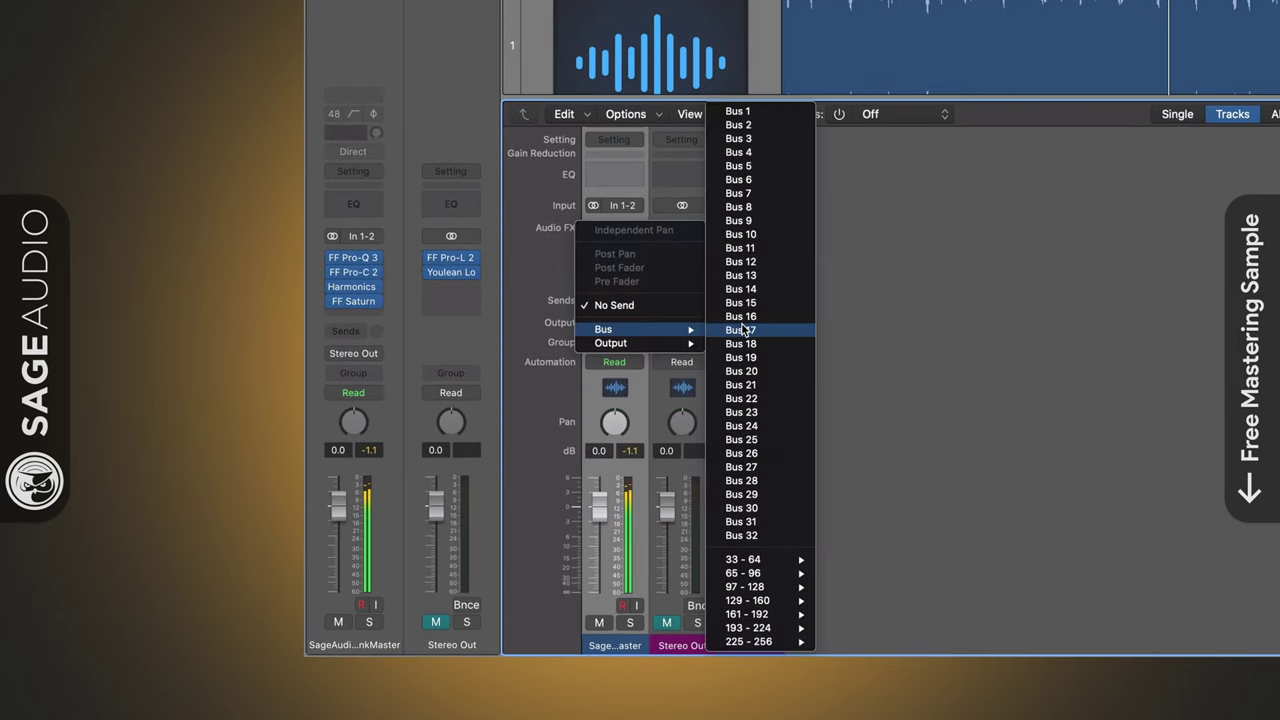
{"action": "left_click", "coordinate": [748, 111]}
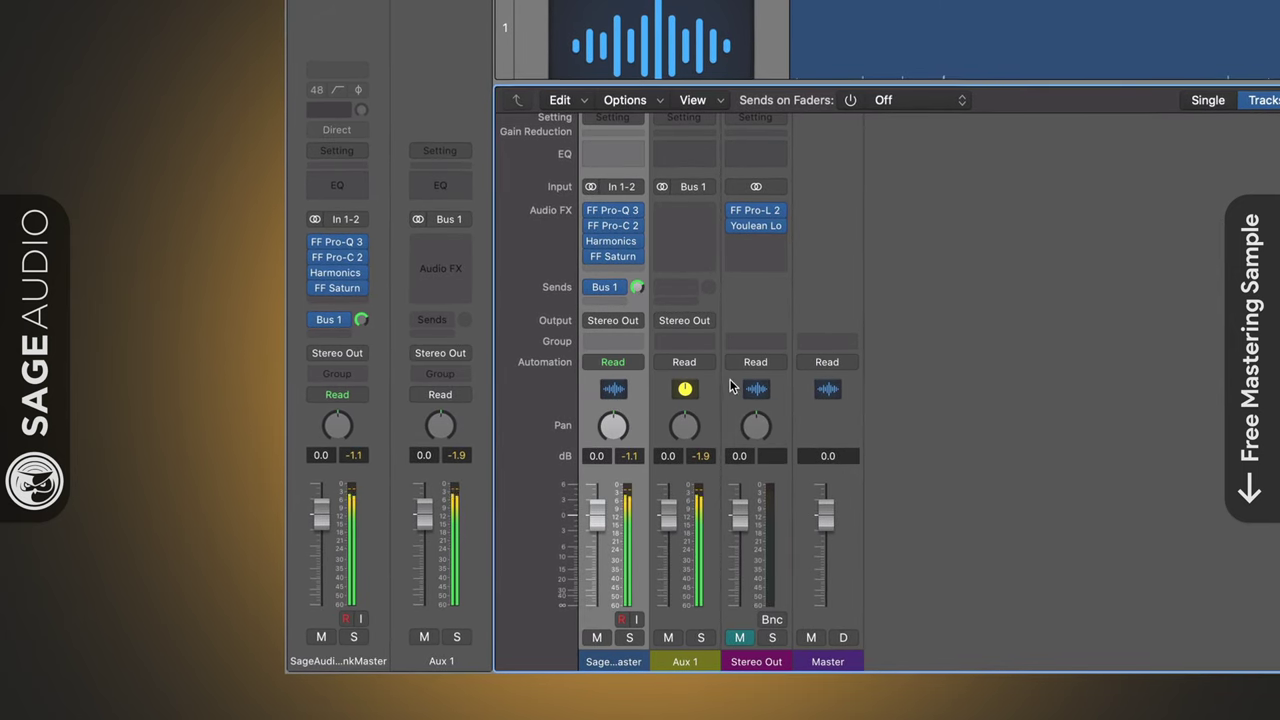
{"action": "left_click", "coordinate": [693, 459]}
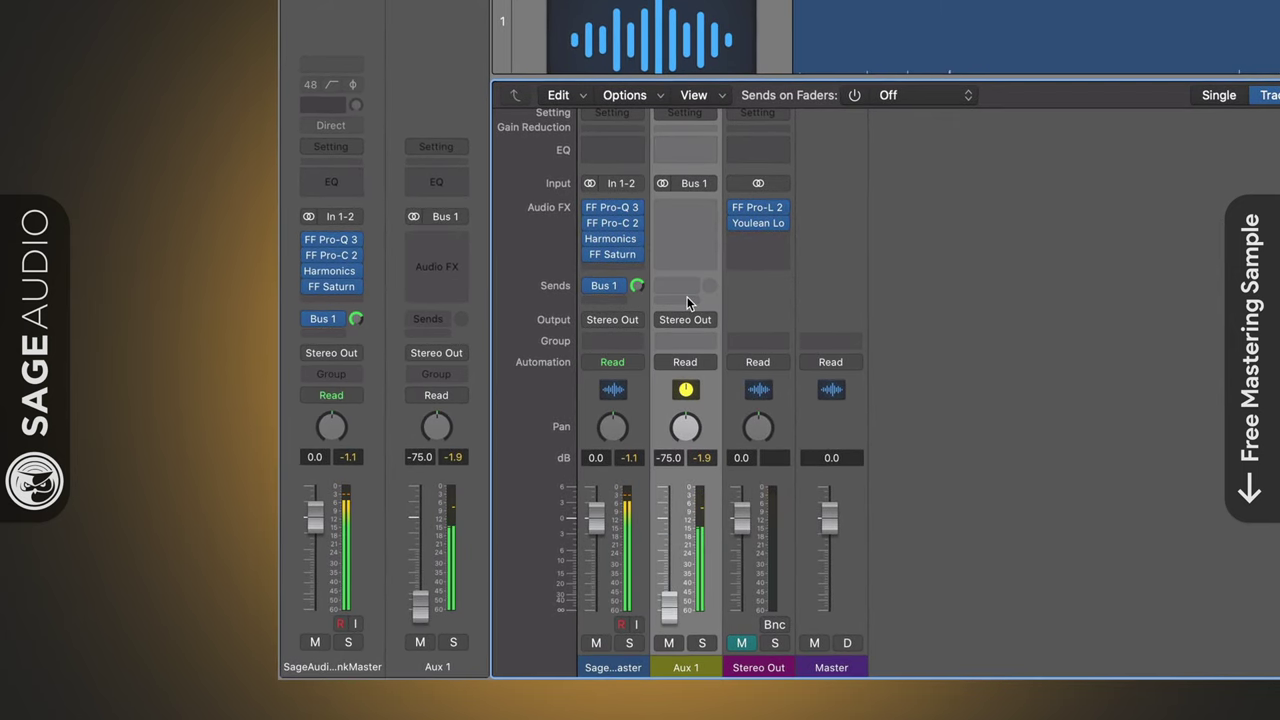
{"action": "left_click", "coordinate": [684, 208]}
Insert a stereo Drawmer 1973 on Aux 1, adjust its mid band attack, and close it
{"action": "mouse_move", "coordinate": [760, 249]}
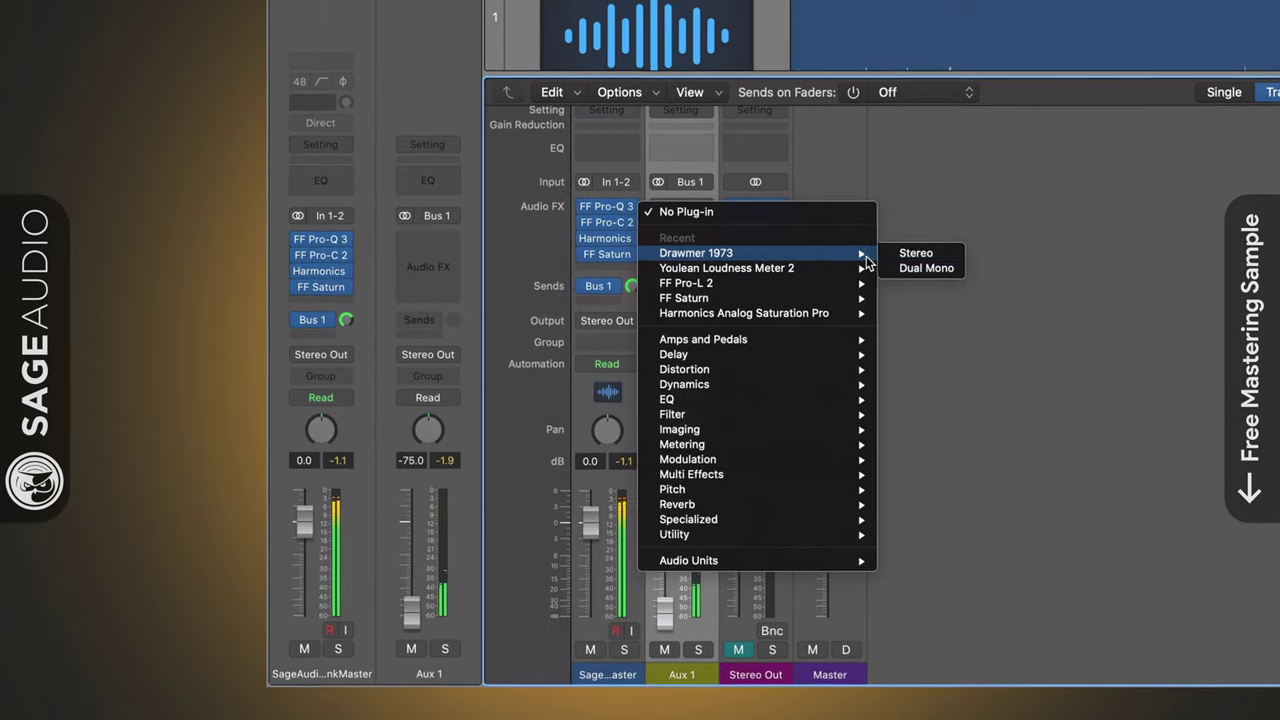
{"action": "key", "text": "Escape"}
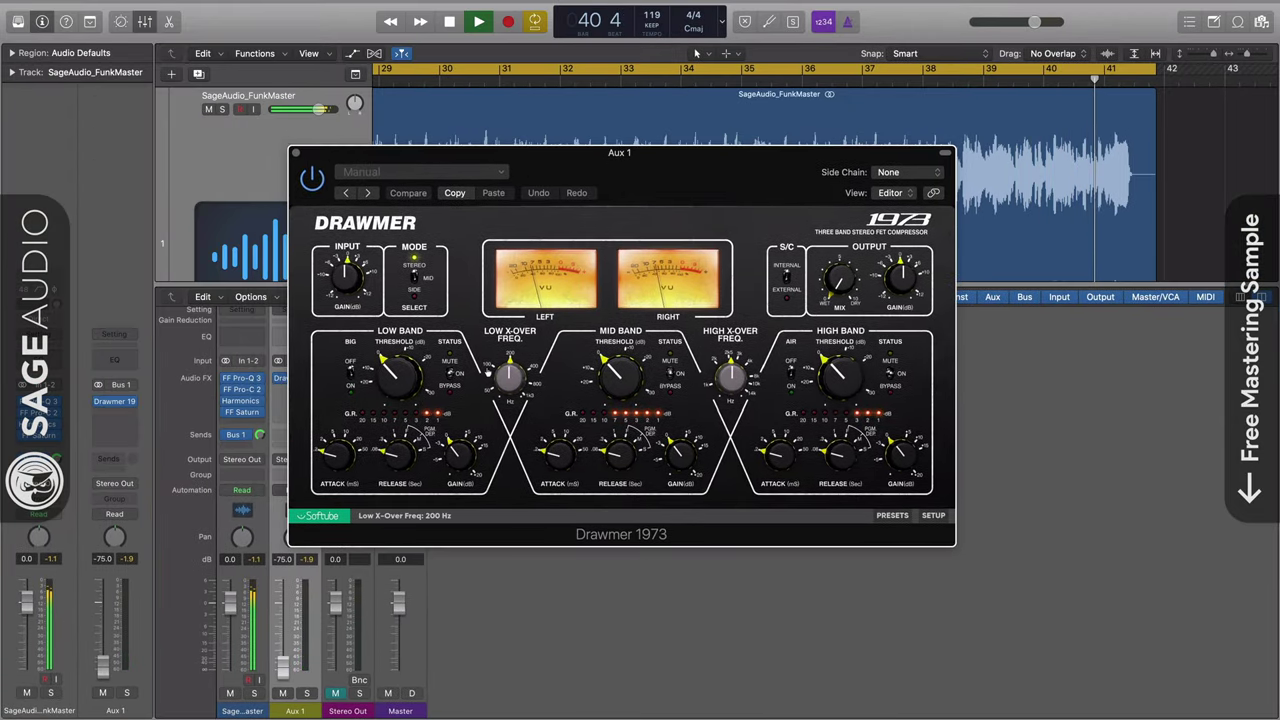
{"action": "left_click_drag", "start_coordinate": [556, 452], "coordinate": [555, 441]}
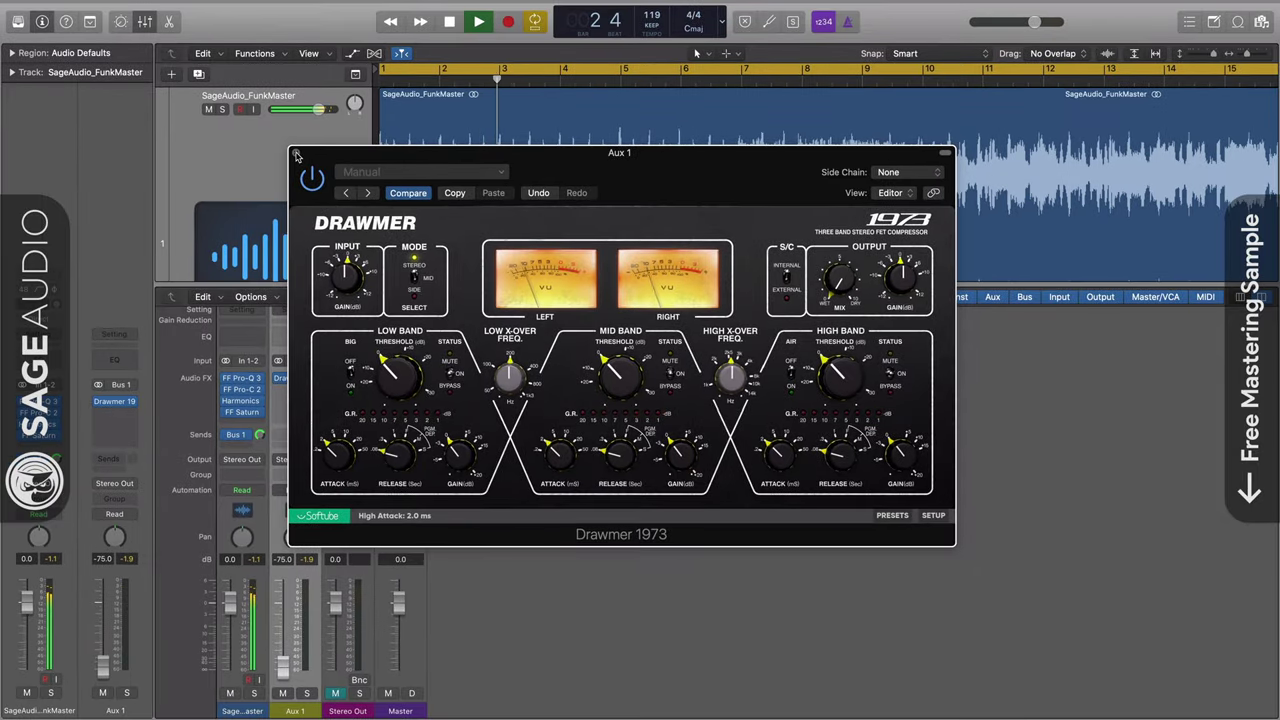
{"action": "left_click", "coordinate": [295, 153]}
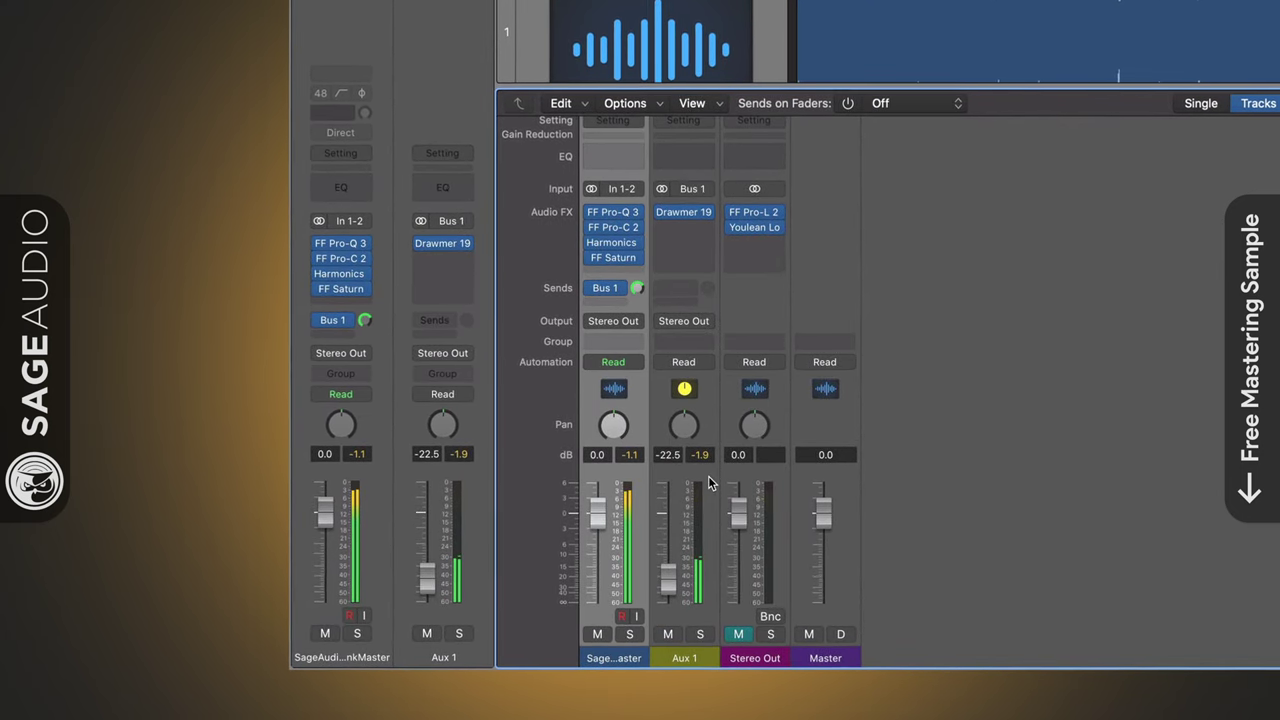
Raise the Aux 1 fader to -20.0 dB and unmute the Stereo Out
{"action": "left_click", "coordinate": [708, 483]}
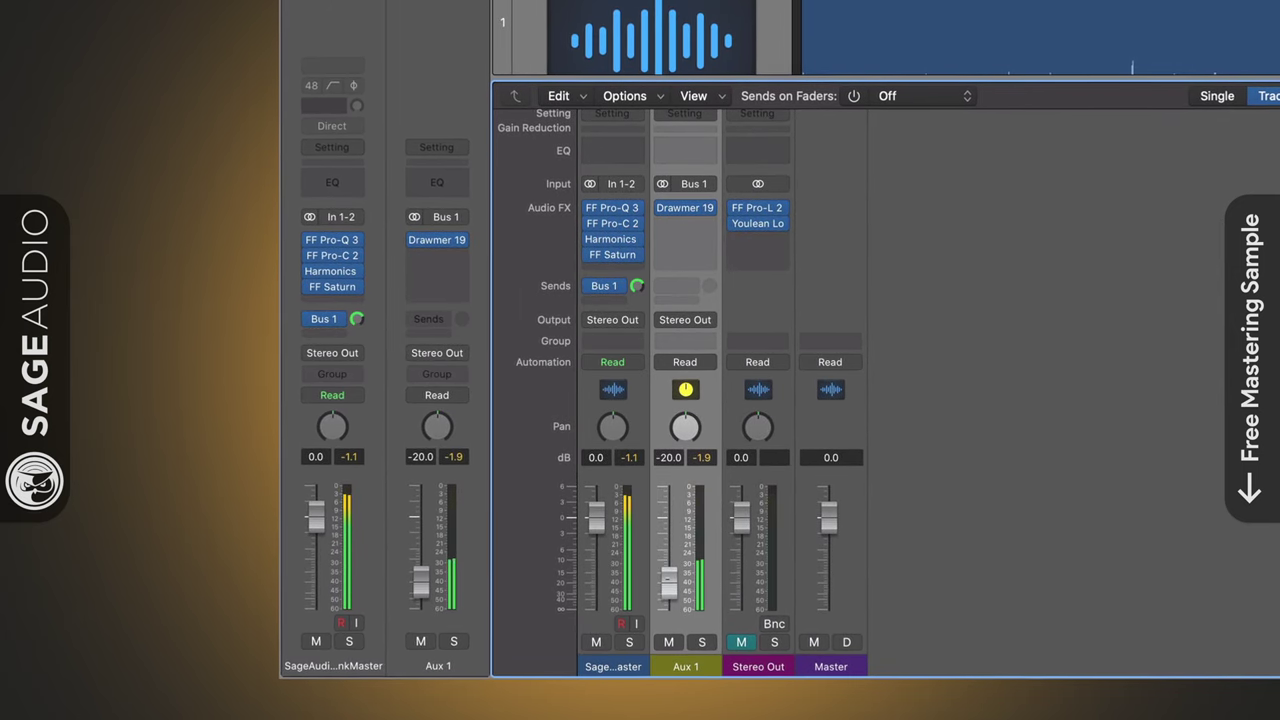
{"action": "left_click_drag", "start_coordinate": [667, 593], "coordinate": [668, 583]}
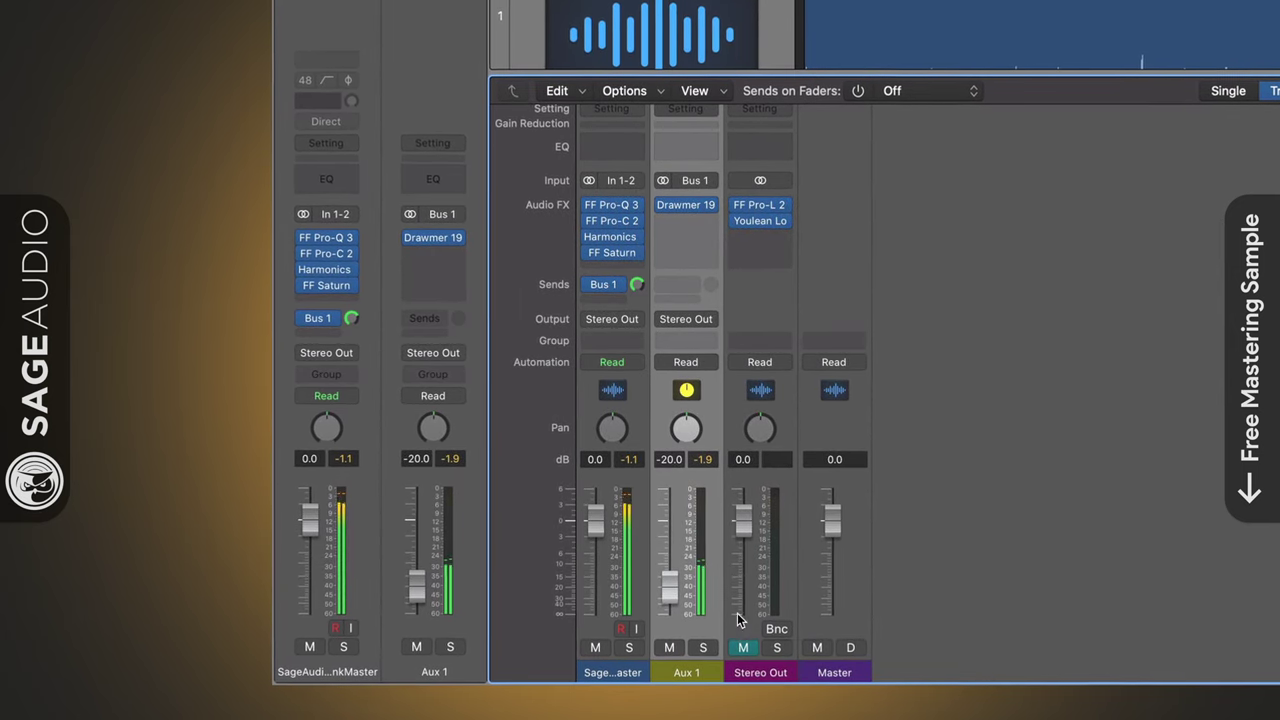
{"action": "left_click", "coordinate": [742, 645]}
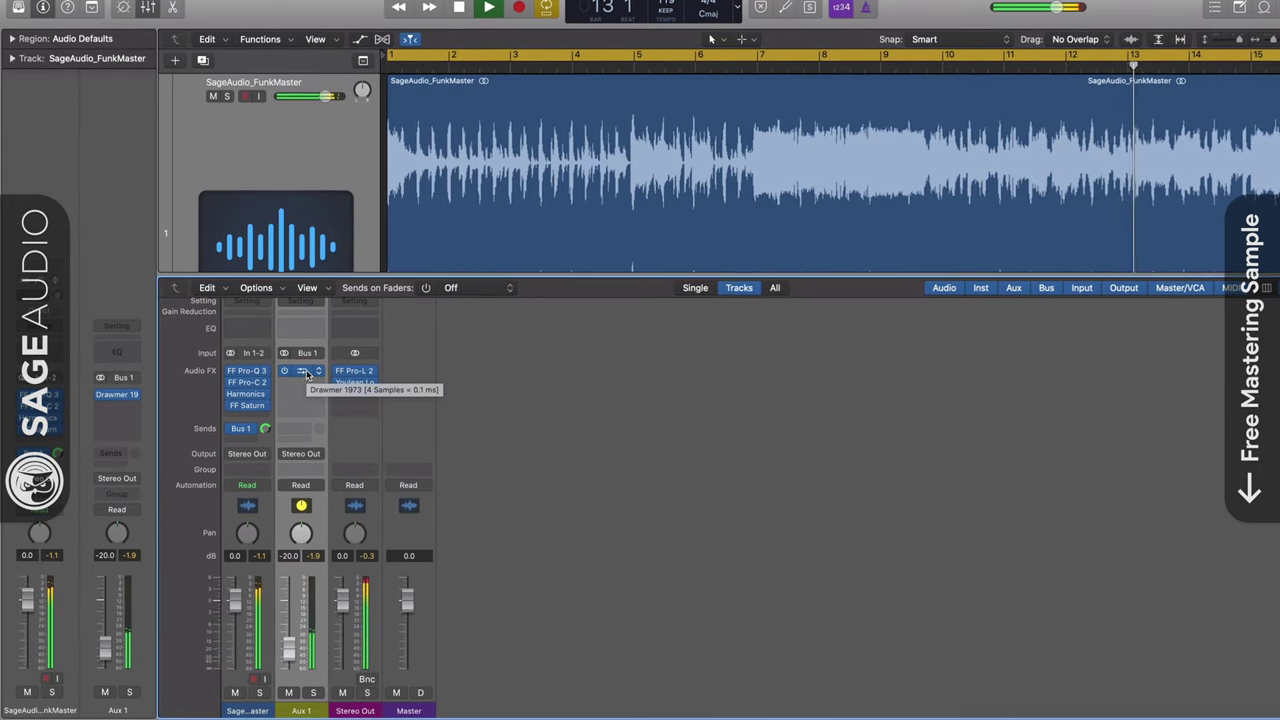
Mute the Stereo Out again, leaving FunkMaster's next plug-in slot empty
{"action": "left_click", "coordinate": [342, 692]}
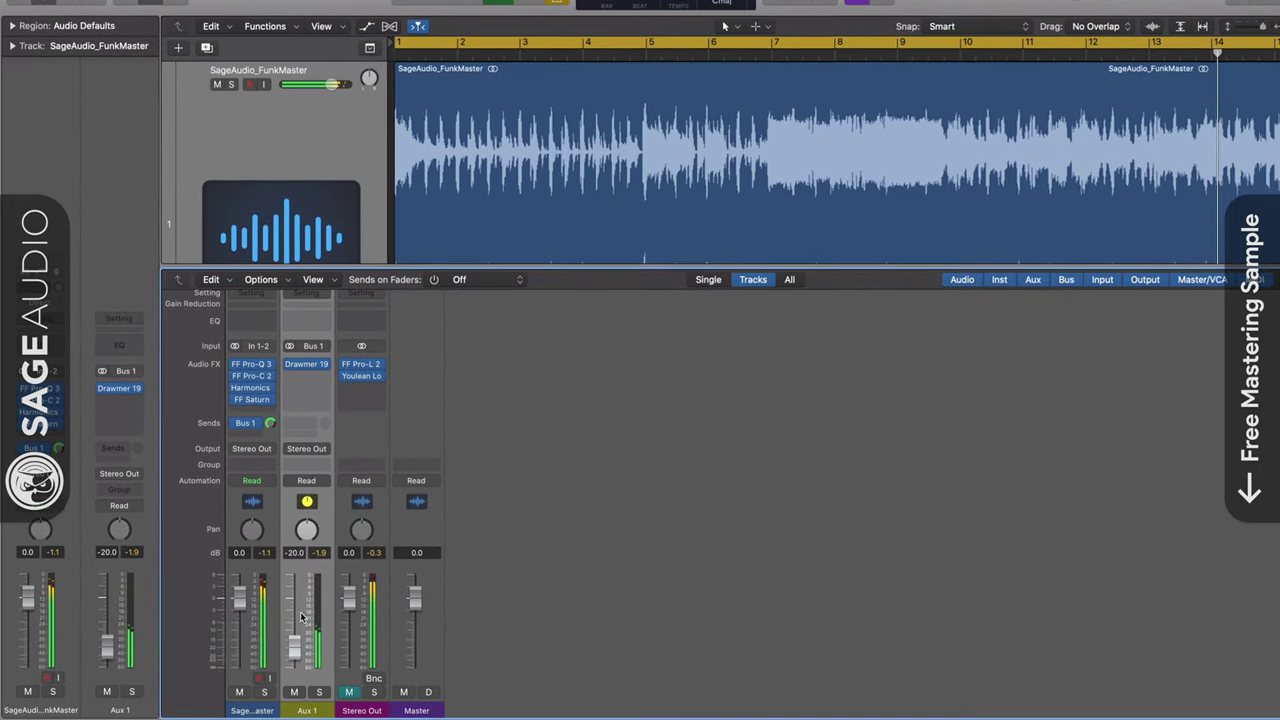
{"action": "left_click", "coordinate": [251, 411]}
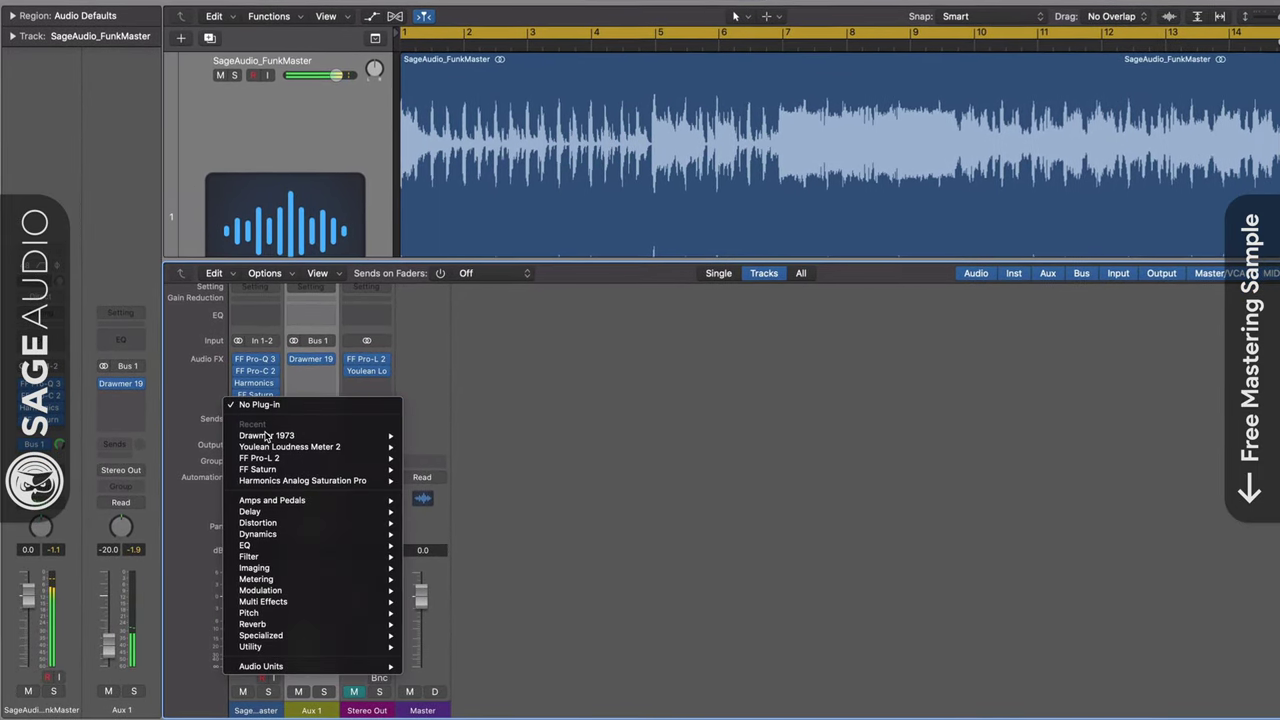
{"action": "mouse_move", "coordinate": [270, 482]}
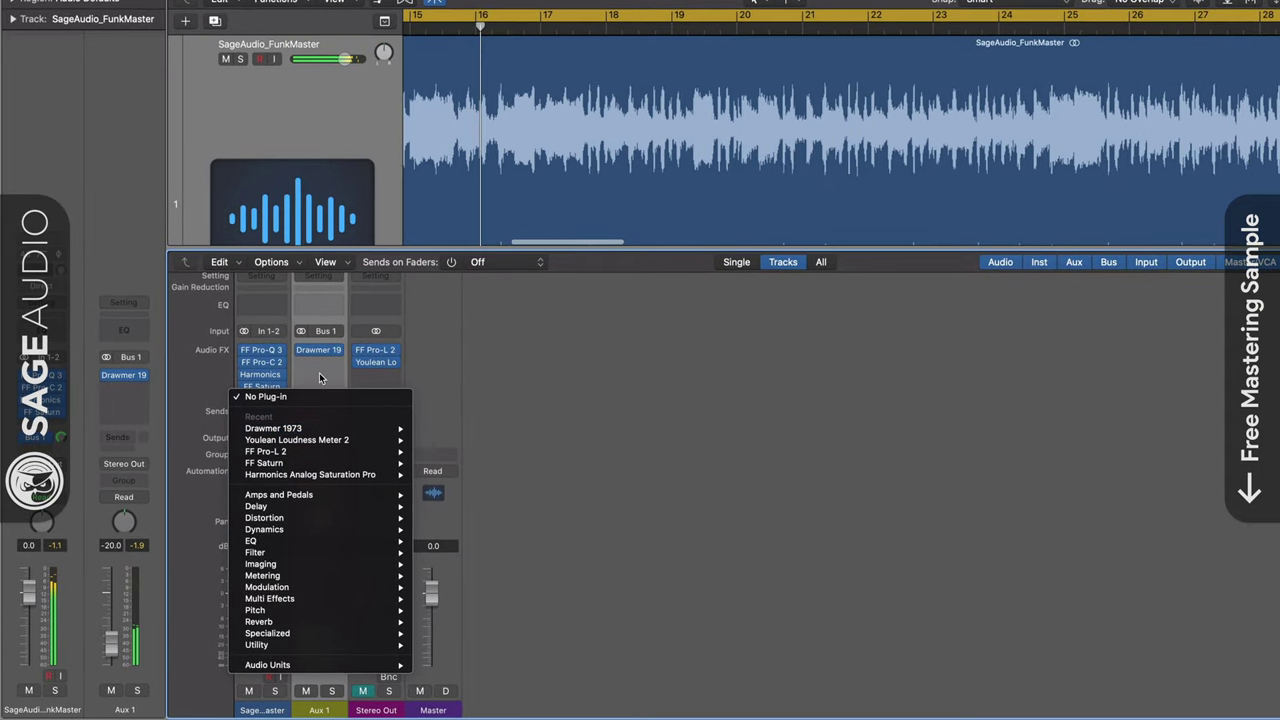
{"action": "left_click", "coordinate": [319, 377]}
In FF Pro-Q 3, move the upper-mid dip toward 2 kHz and select the flat middle band
{"action": "left_click", "coordinate": [261, 349]}
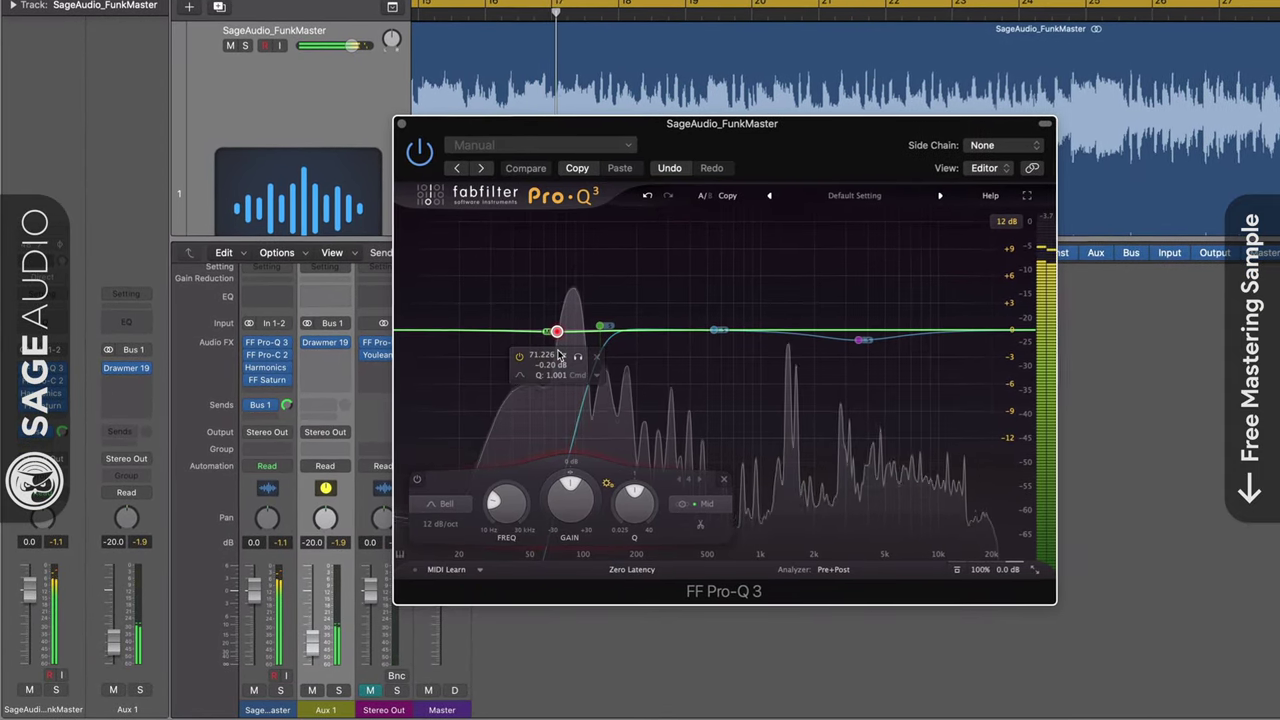
{"action": "mouse_move", "coordinate": [862, 340]}
{"action": "left_mouse_down"}
{"action": "mouse_move", "coordinate": [815, 338]}
{"action": "mouse_move", "coordinate": [877, 334]}
{"action": "left_mouse_up"}
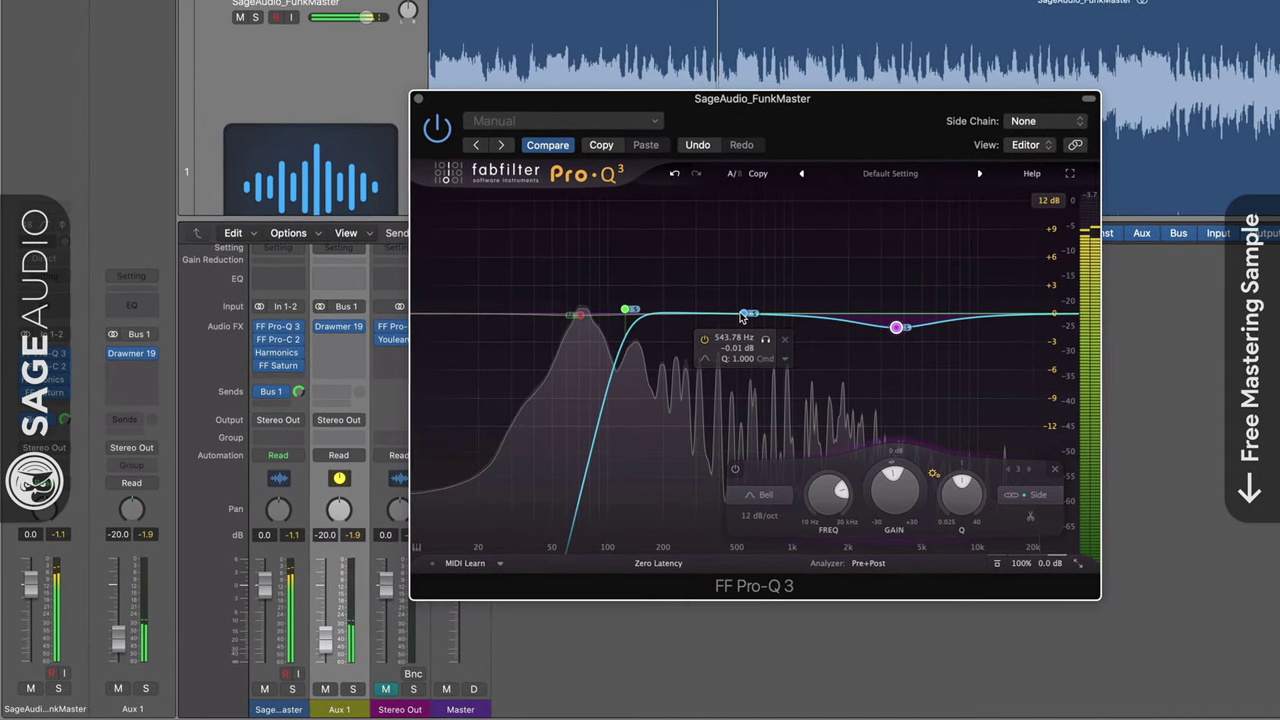
{"action": "left_click", "coordinate": [742, 317]}
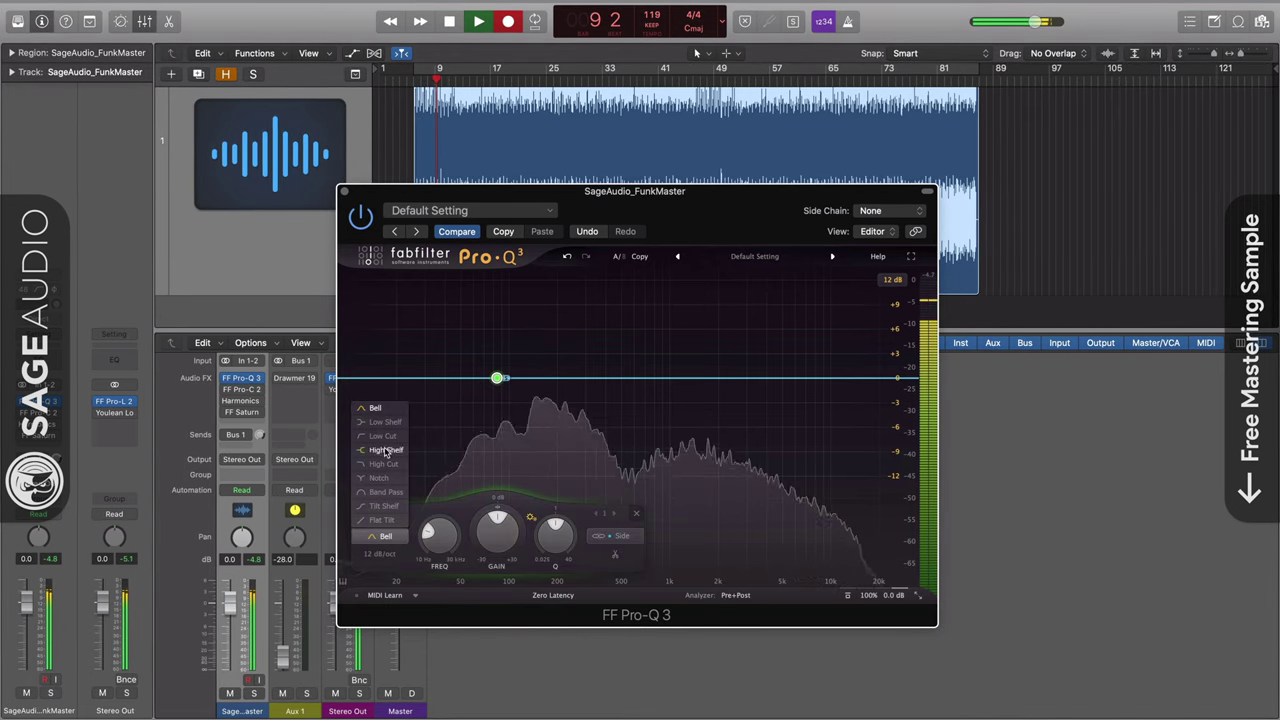
Make the first Pro-Q 3 band a 24 dB/oct low cut near 110 Hz
{"action": "left_click", "coordinate": [383, 438]}
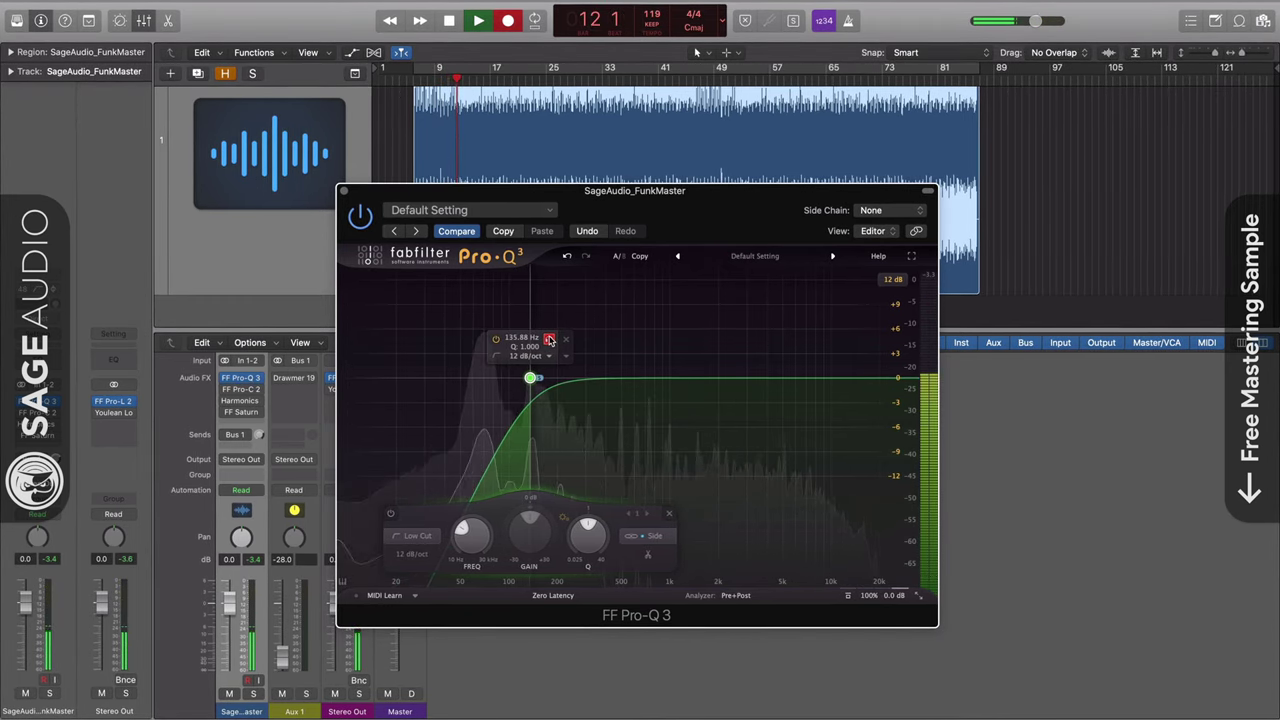
{"action": "left_click", "coordinate": [414, 555]}
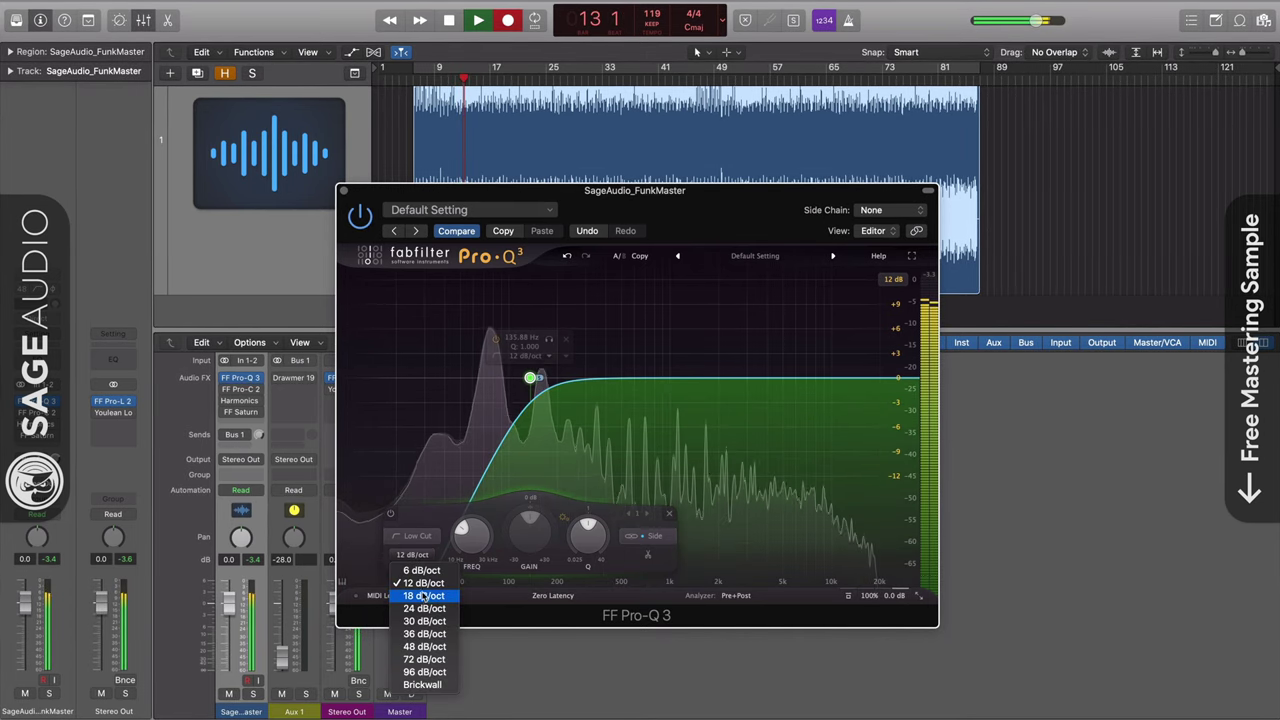
{"action": "left_click", "coordinate": [423, 582]}
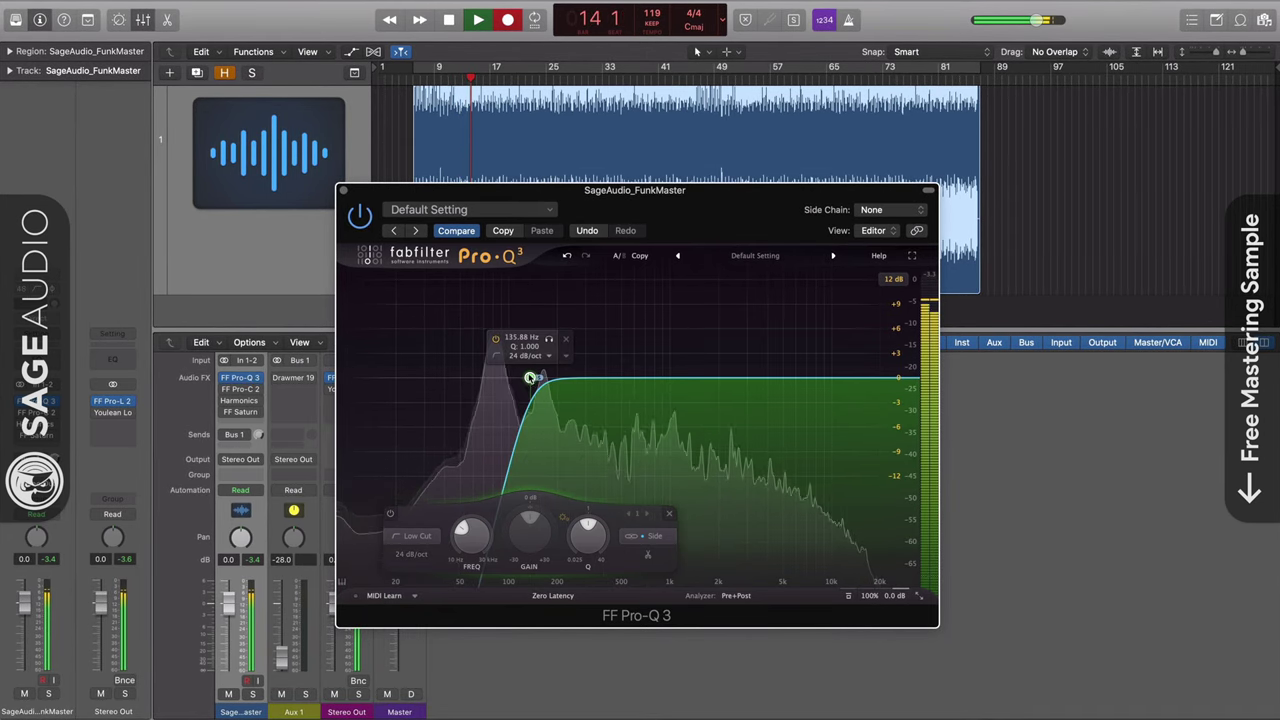
{"action": "left_click_drag", "start_coordinate": [530, 378], "coordinate": [531, 341]}
Add a bell near 1.1 kHz and a high shelf lifting slightly near 11 kHz
{"action": "left_click", "coordinate": [625, 378]}
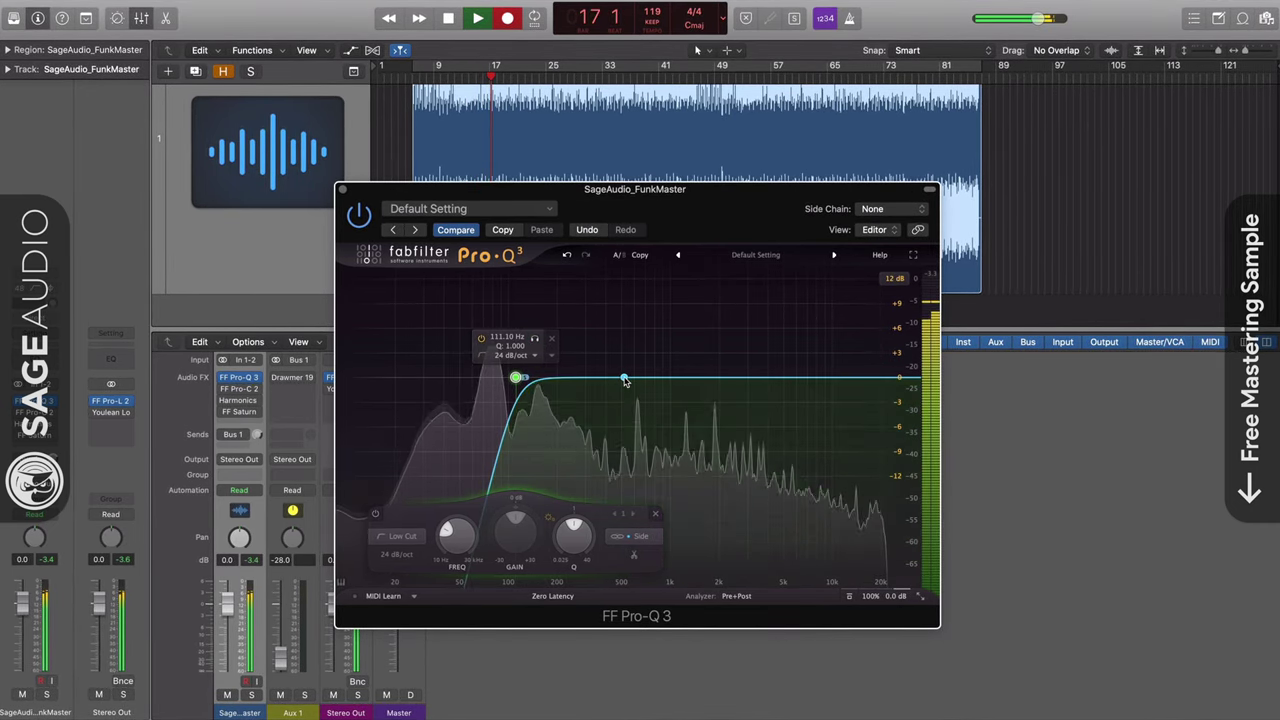
{"action": "left_click_drag", "start_coordinate": [643, 342], "coordinate": [679, 374]}
{"action": "left_click", "coordinate": [875, 378]}
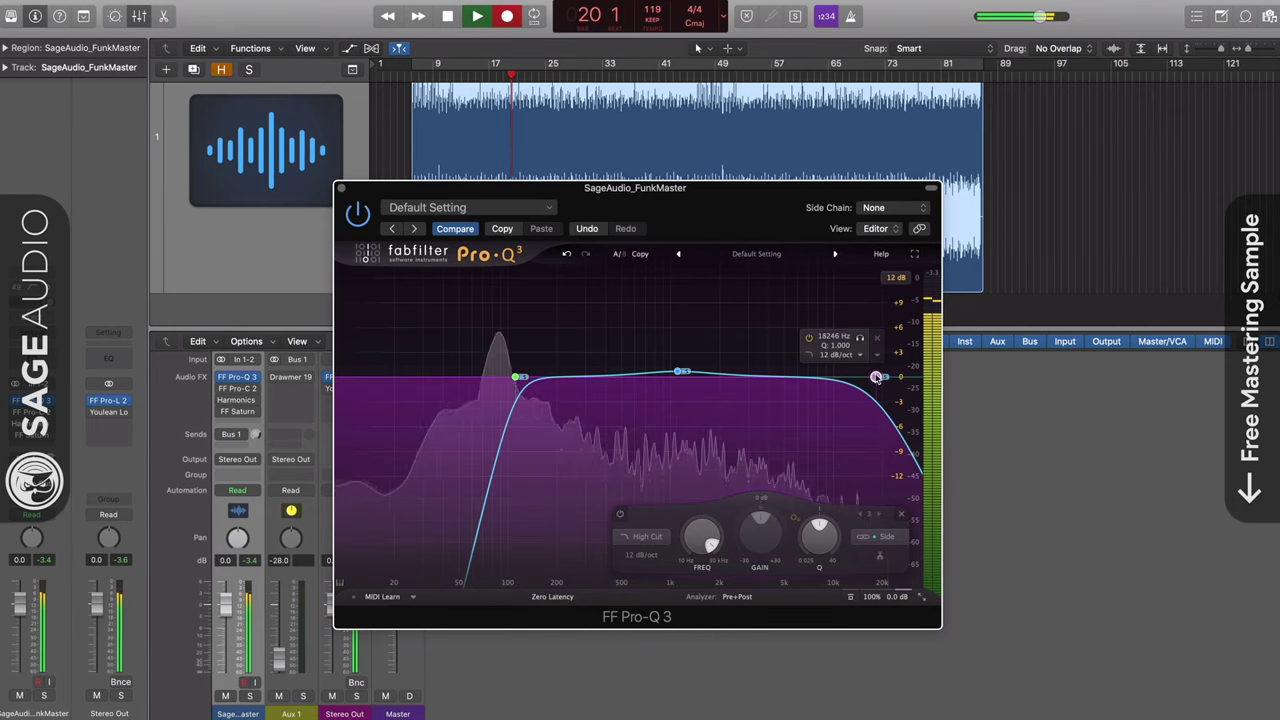
{"action": "left_click", "coordinate": [636, 542]}
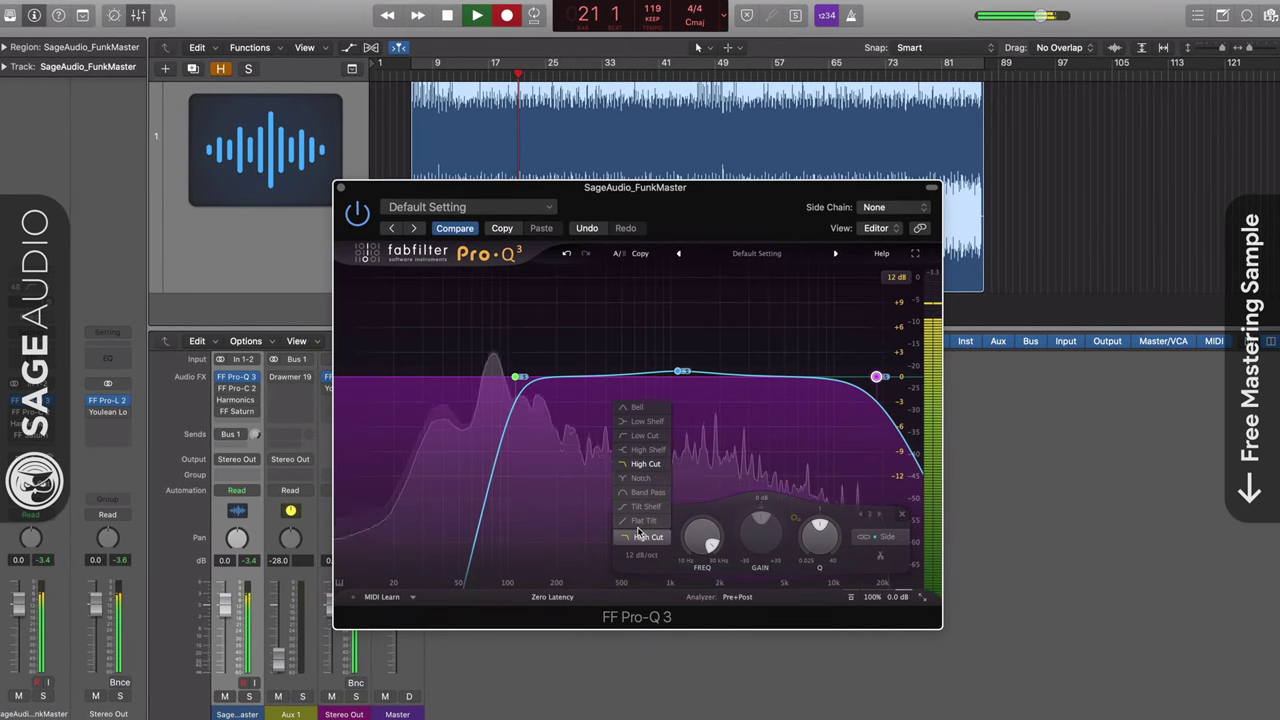
{"action": "left_click", "coordinate": [645, 452]}
{"action": "left_click_drag", "start_coordinate": [877, 376], "coordinate": [846, 338]}
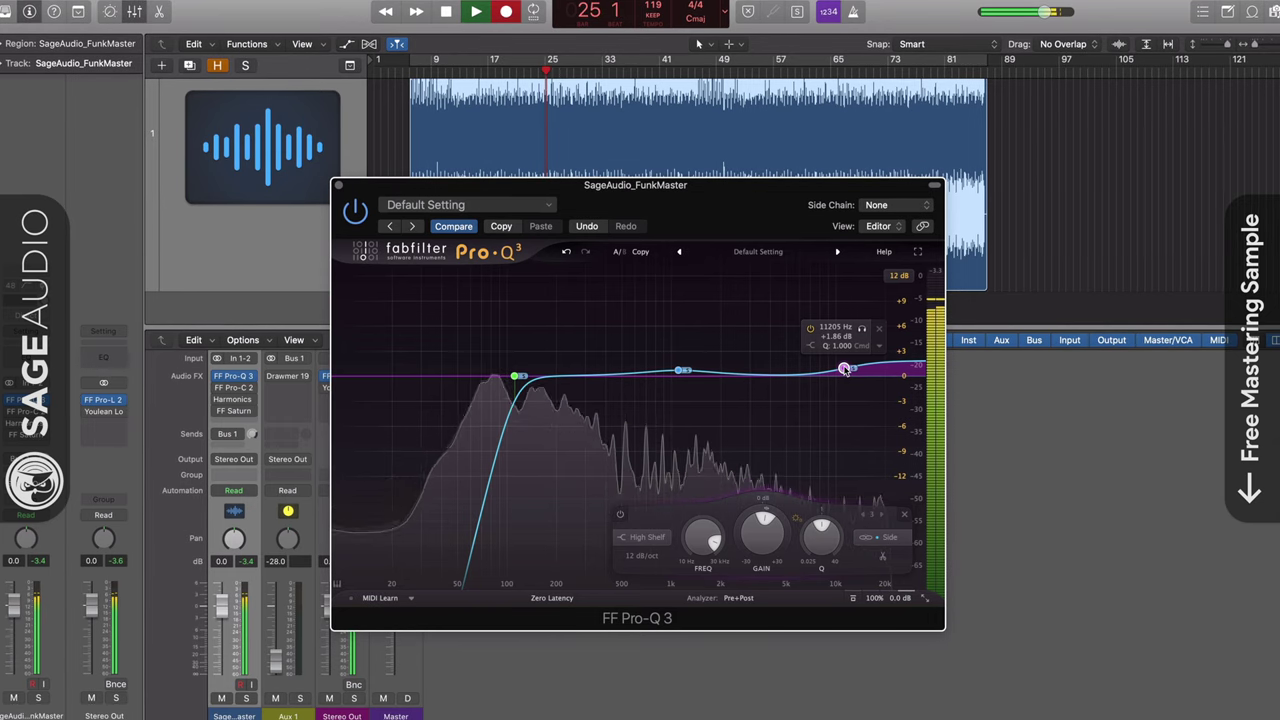
Add a Mid-only bell near 63-70 Hz and dip it by about 1 dB
{"action": "double_click", "coordinate": [474, 377]}
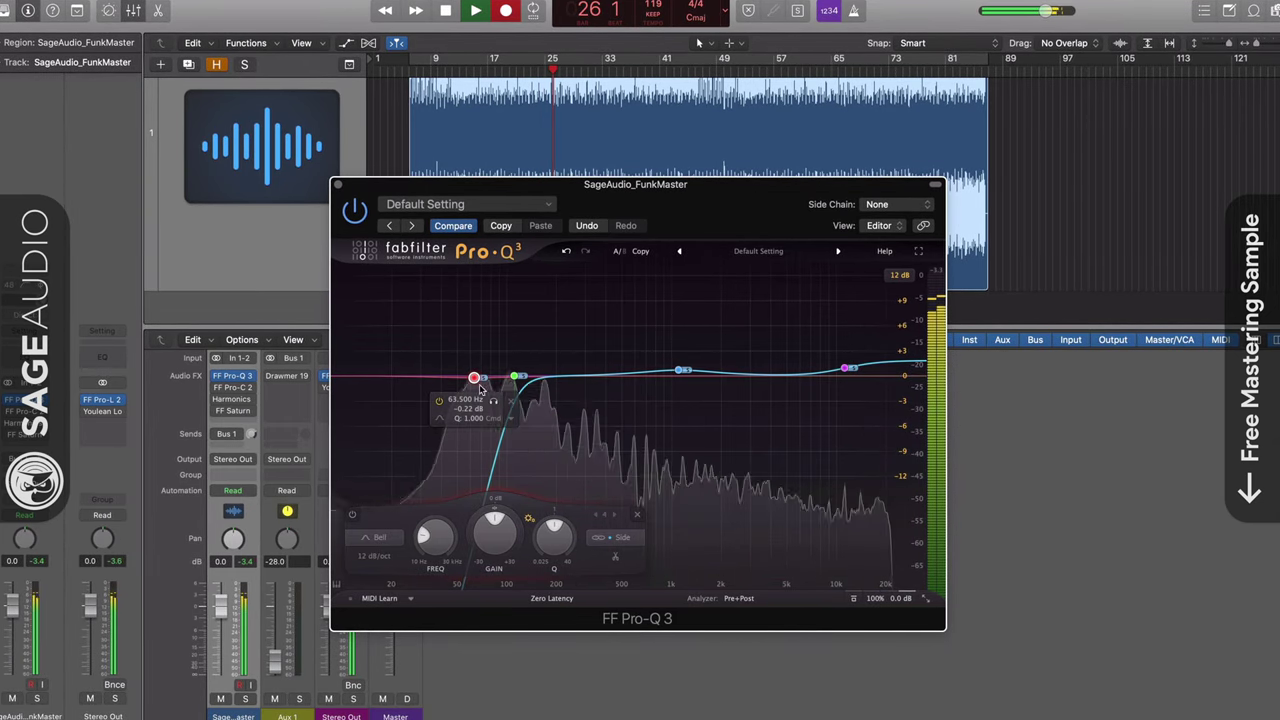
{"action": "left_click", "coordinate": [621, 508]}
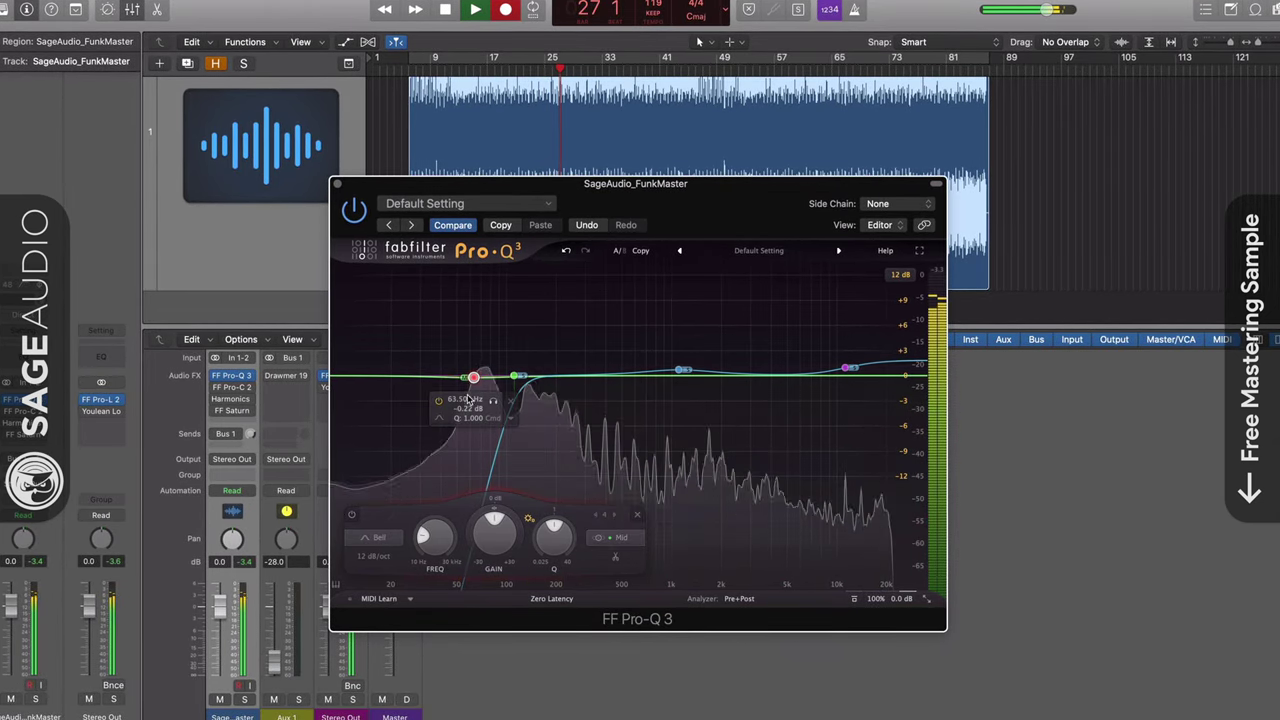
{"action": "left_click", "coordinate": [499, 402]}
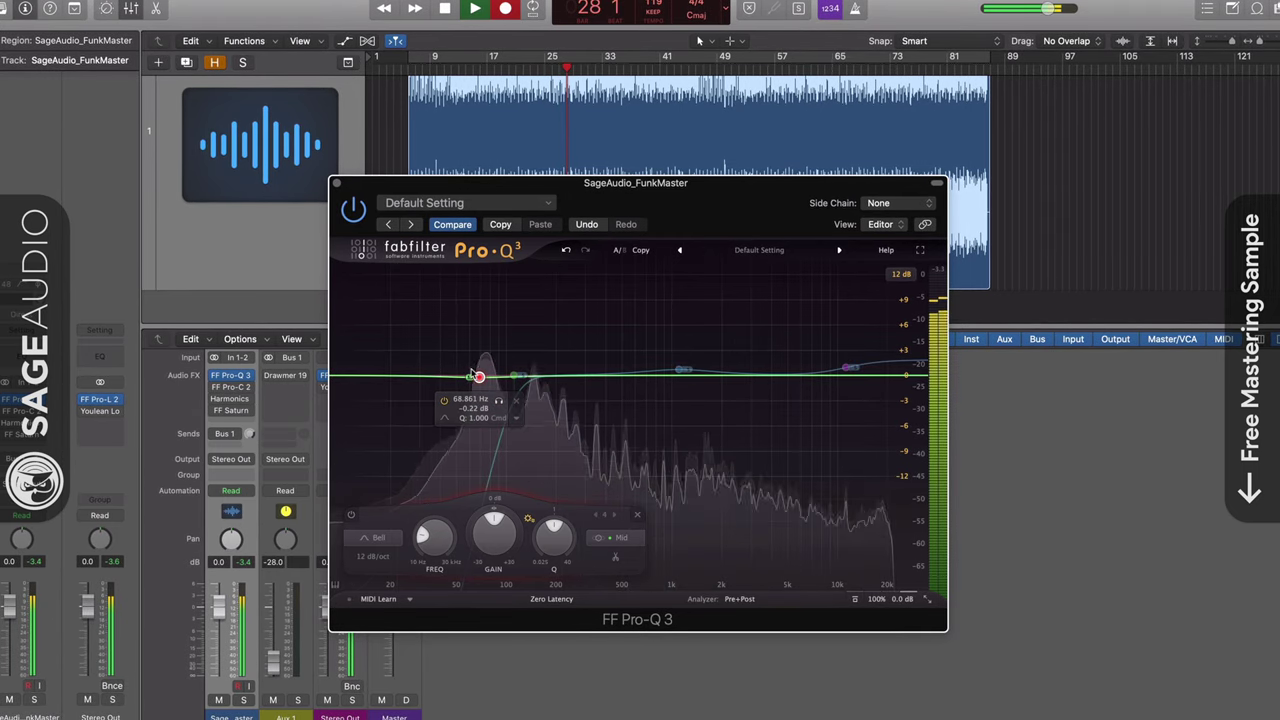
{"action": "left_click_drag", "start_coordinate": [479, 380], "coordinate": [481, 385]}
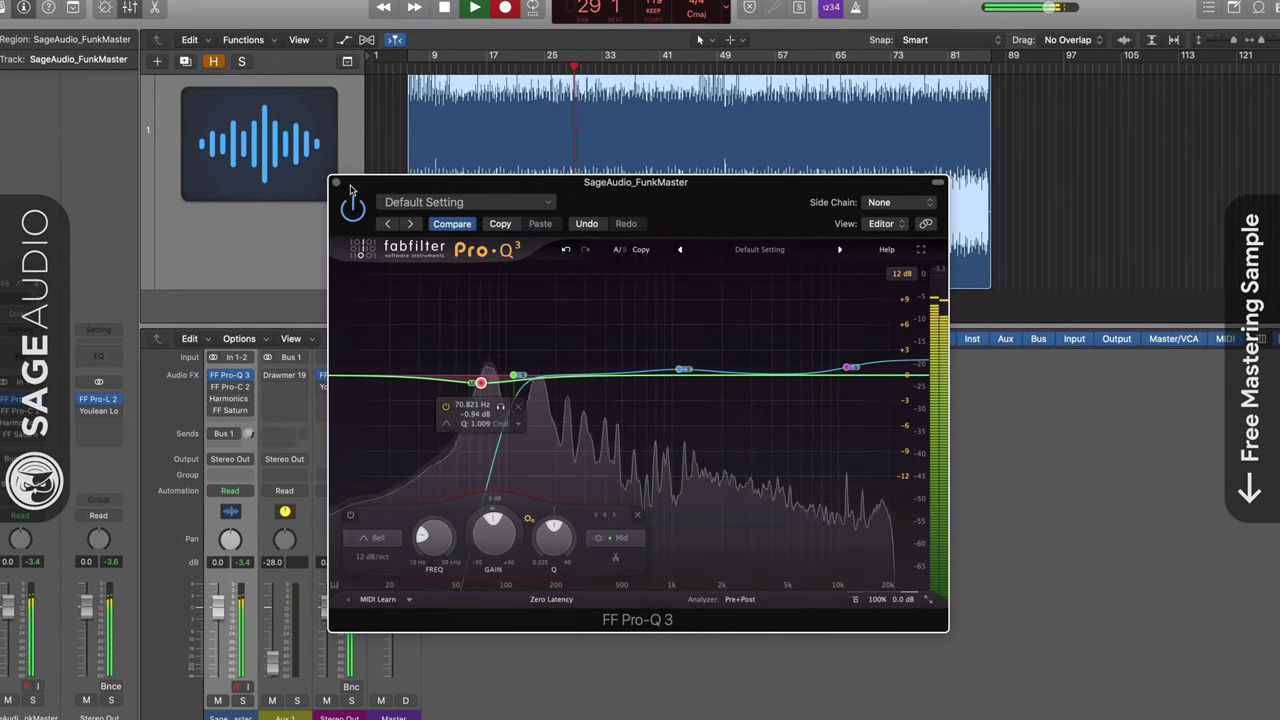
Open FF Pro-C 2 and lower its threshold to about -8.4 dB
{"action": "key", "text": "v"}
{"action": "left_click", "coordinate": [229, 388]}
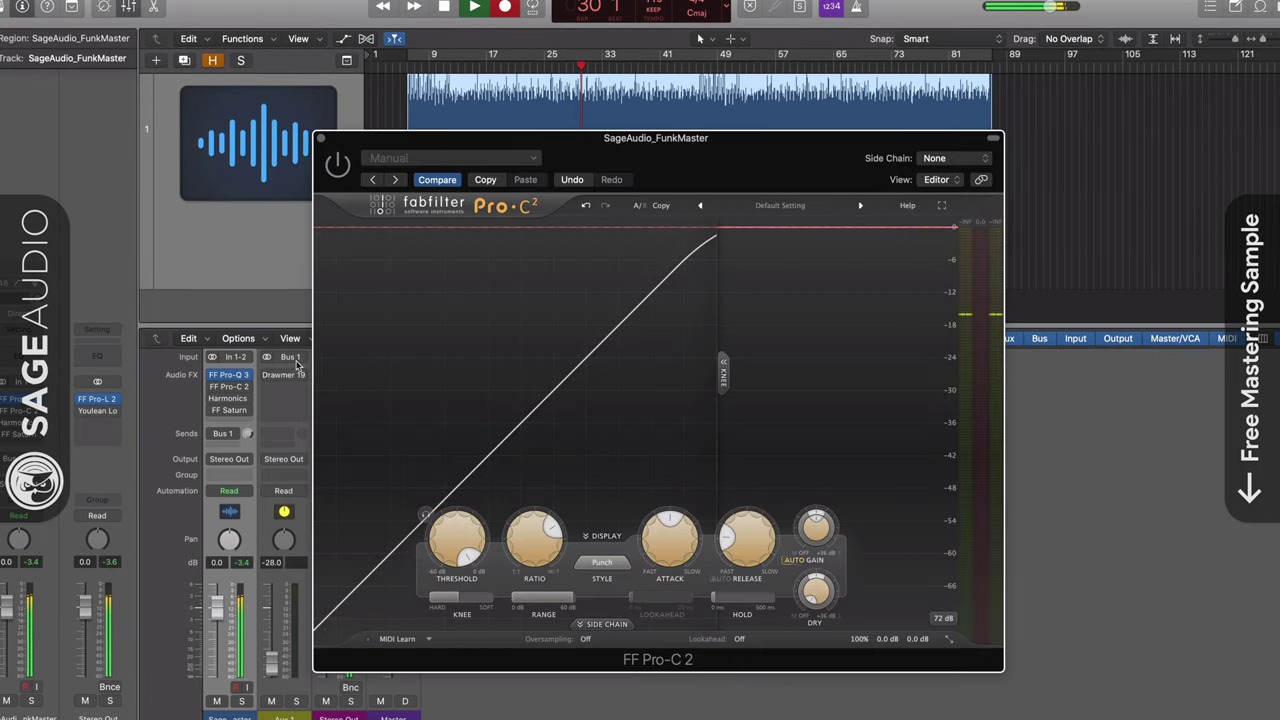
{"action": "mouse_move", "coordinate": [470, 540]}
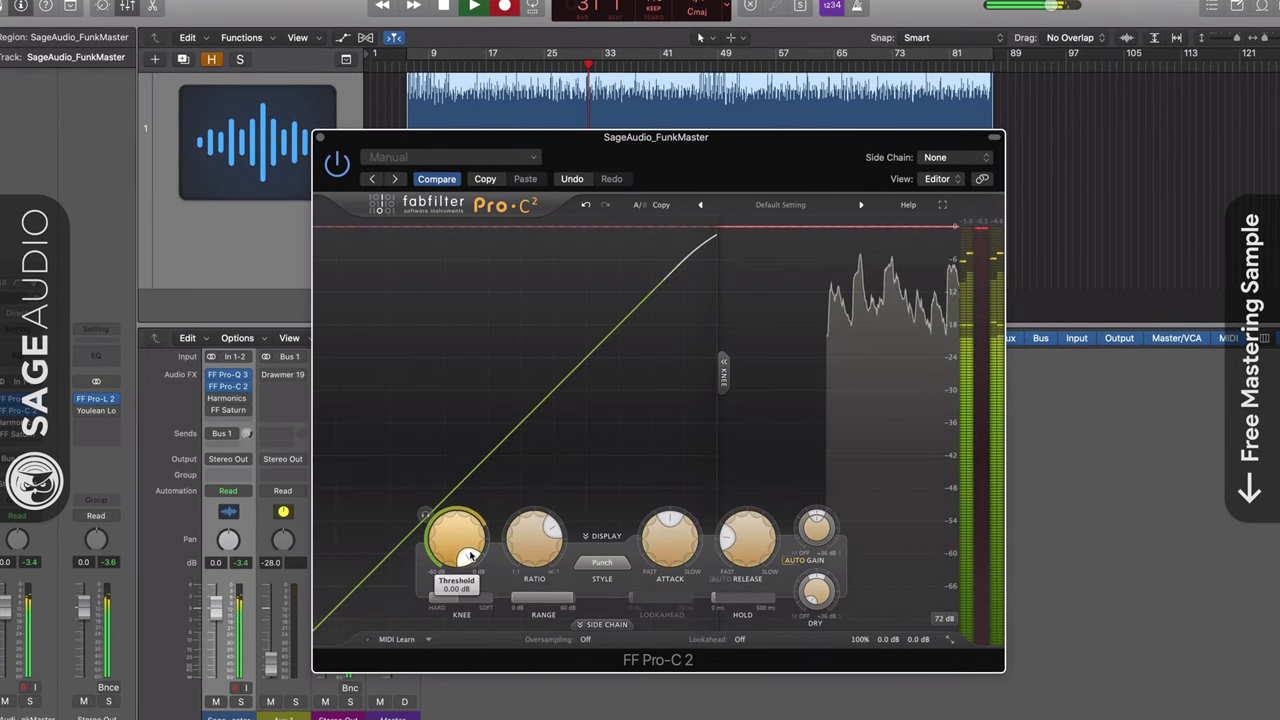
{"action": "scroll", "coordinate": [477, 538], "scroll_direction": "down", "scroll_amount": 3}
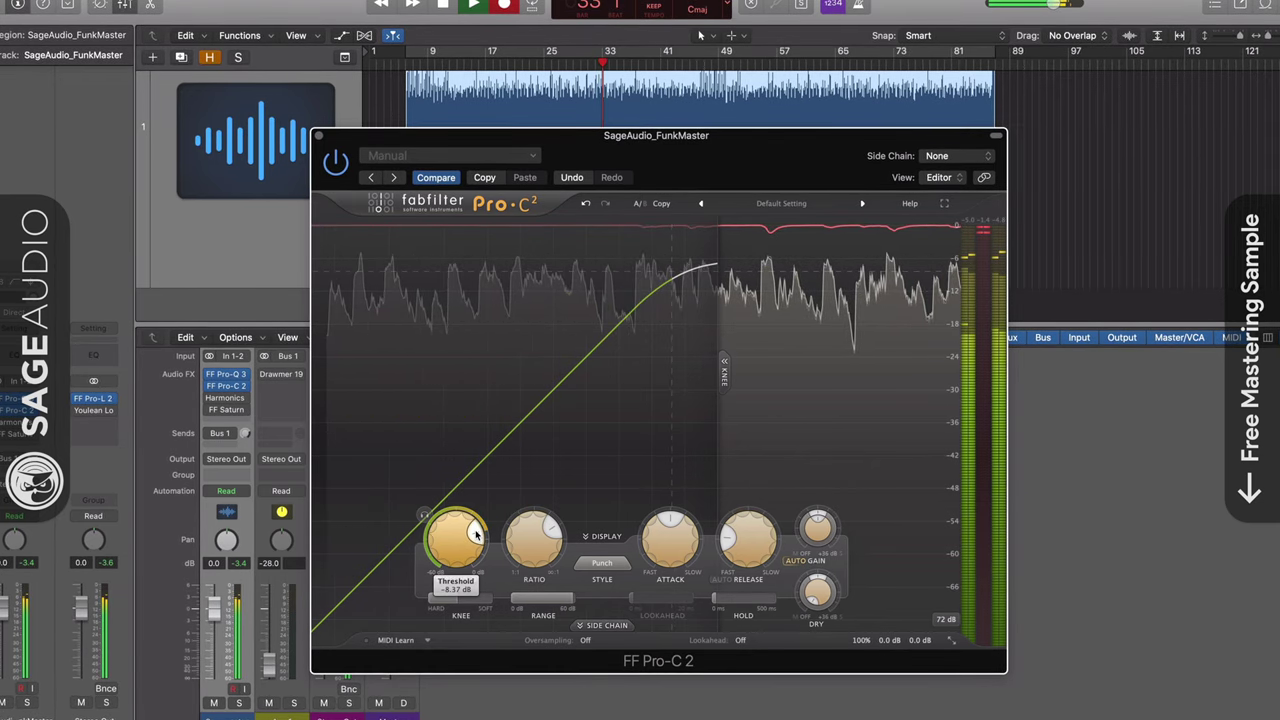
Try the Mastering compressor style, then set the style back to Punch
{"action": "left_click", "coordinate": [602, 563]}
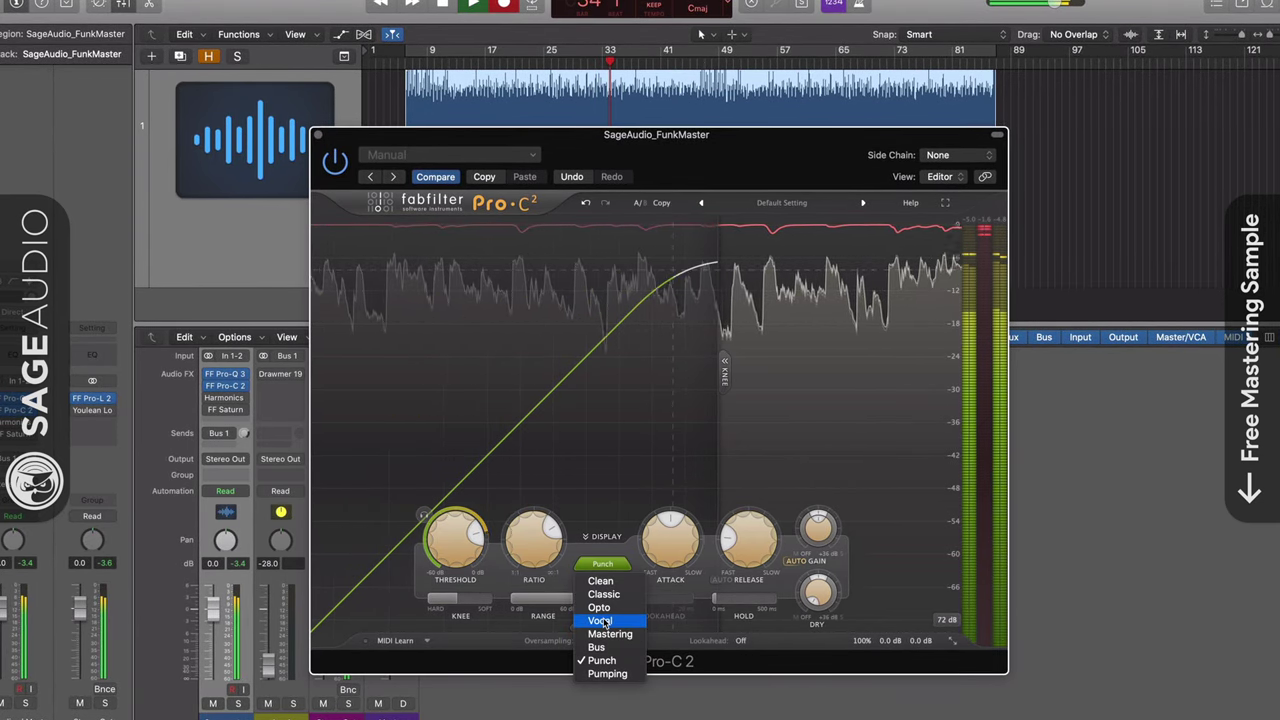
{"action": "left_click", "coordinate": [609, 634]}
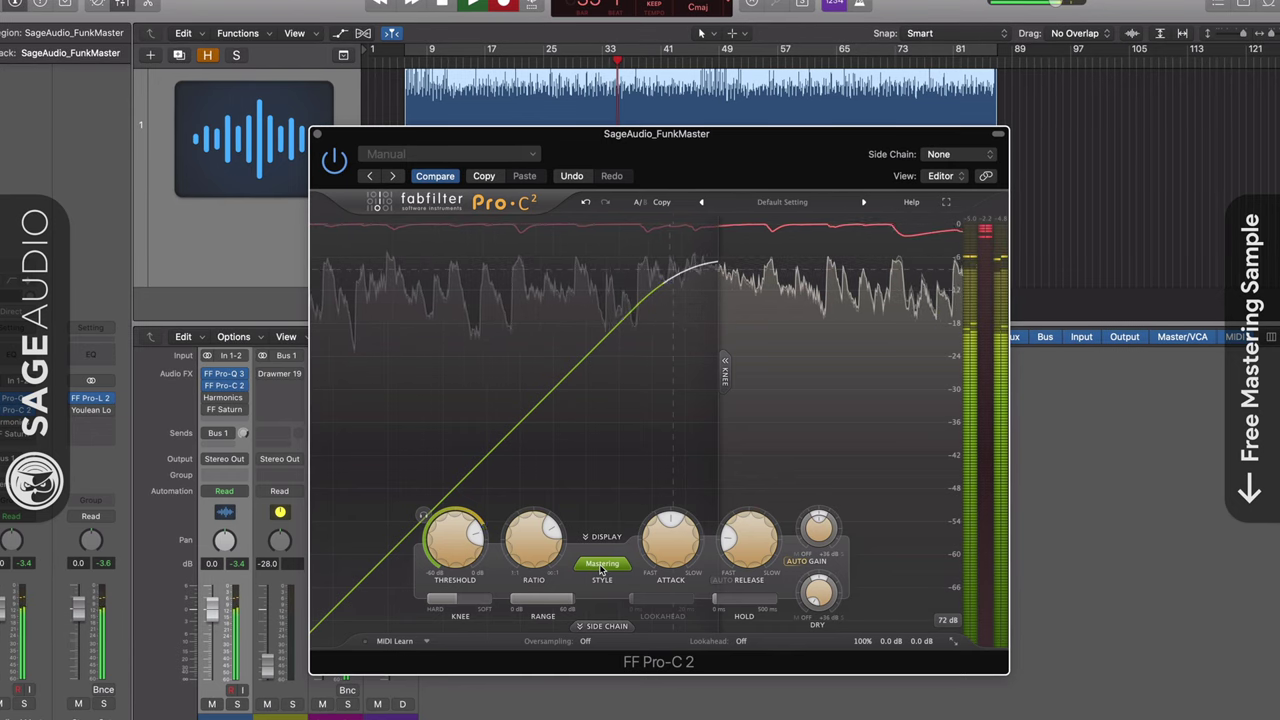
{"action": "left_click", "coordinate": [602, 566]}
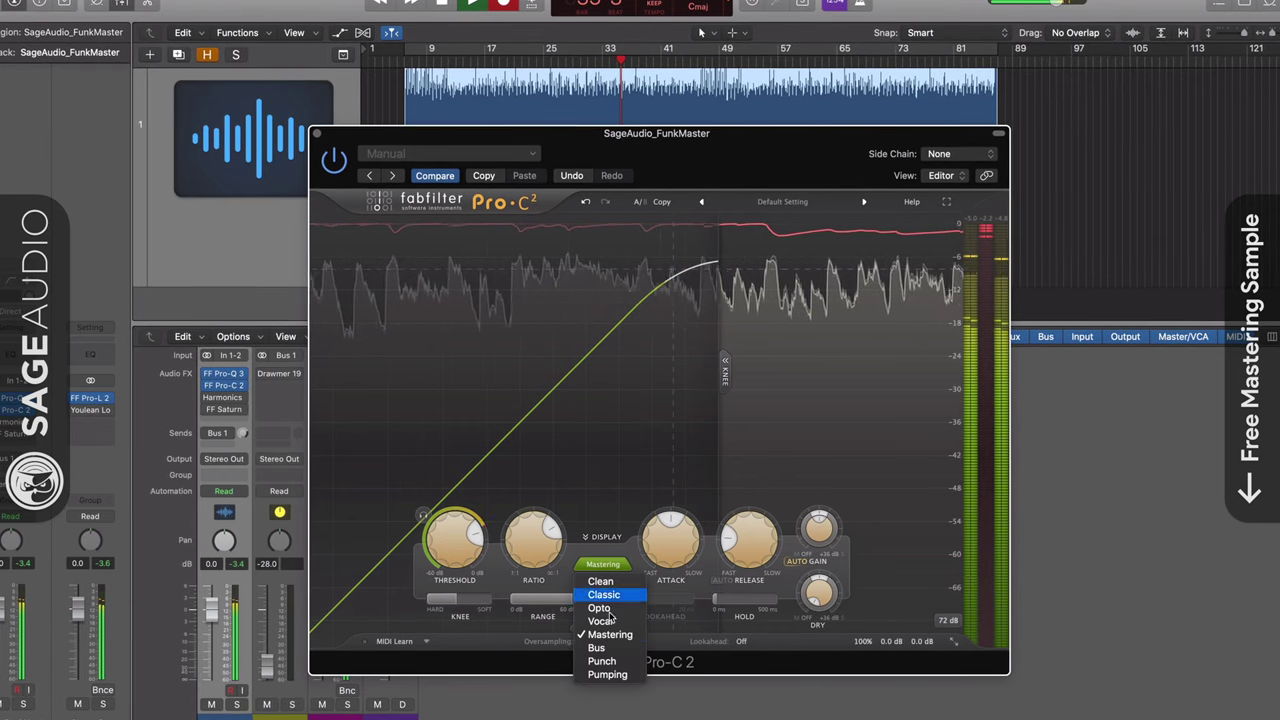
{"action": "left_click", "coordinate": [602, 662]}
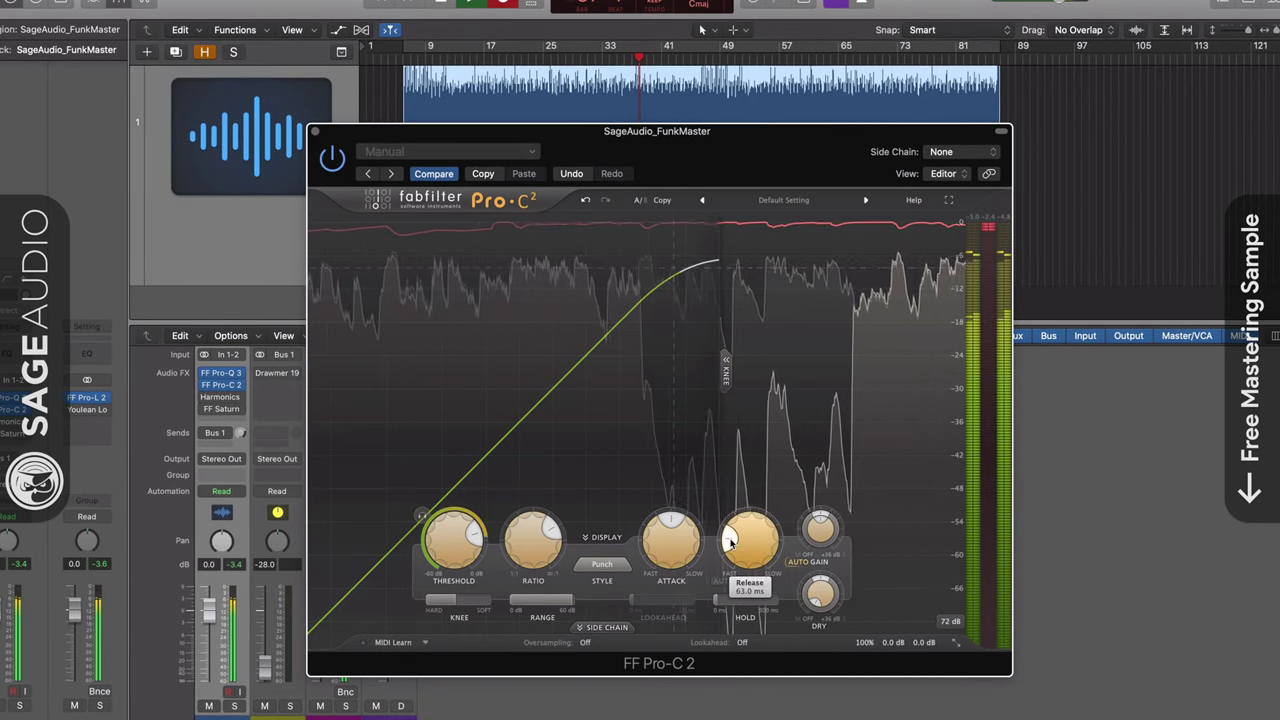
Switch on the Harmonics plugin and add a little drive
{"action": "left_click", "coordinate": [314, 131]}
{"action": "left_click", "coordinate": [220, 398]}
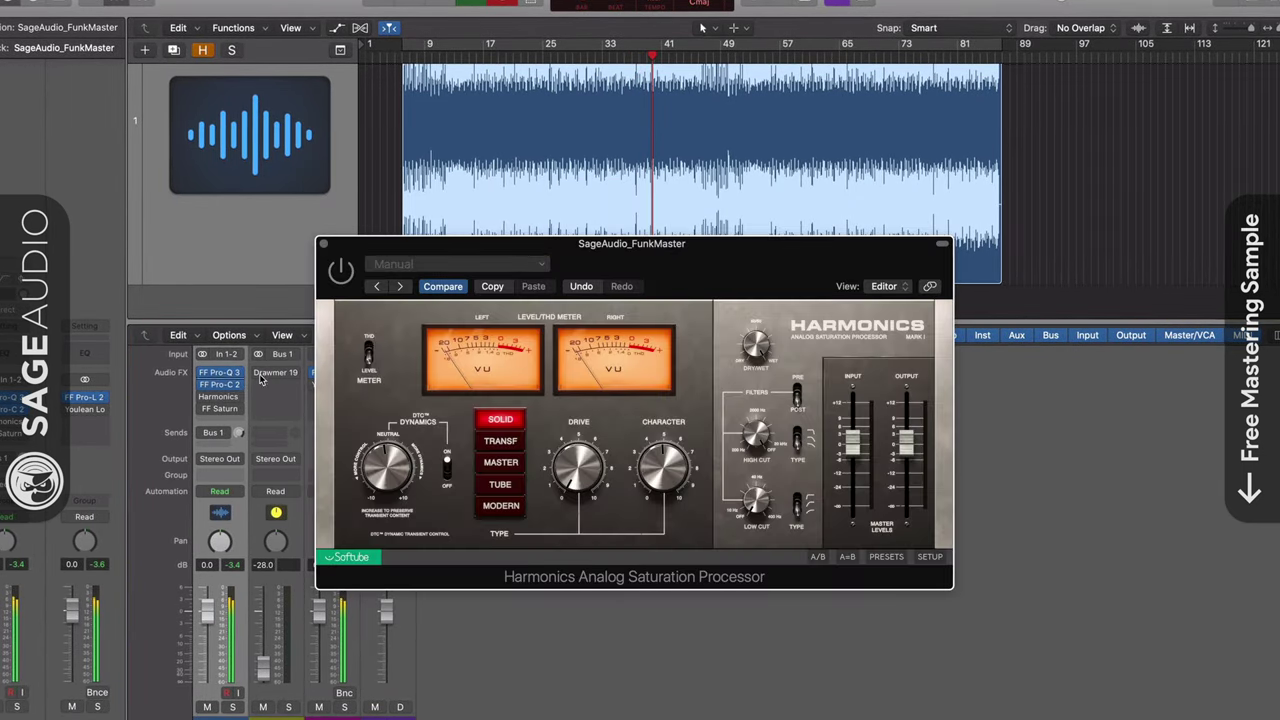
{"action": "left_click", "coordinate": [340, 271]}
{"action": "left_click_drag", "start_coordinate": [572, 476], "coordinate": [566, 436]}
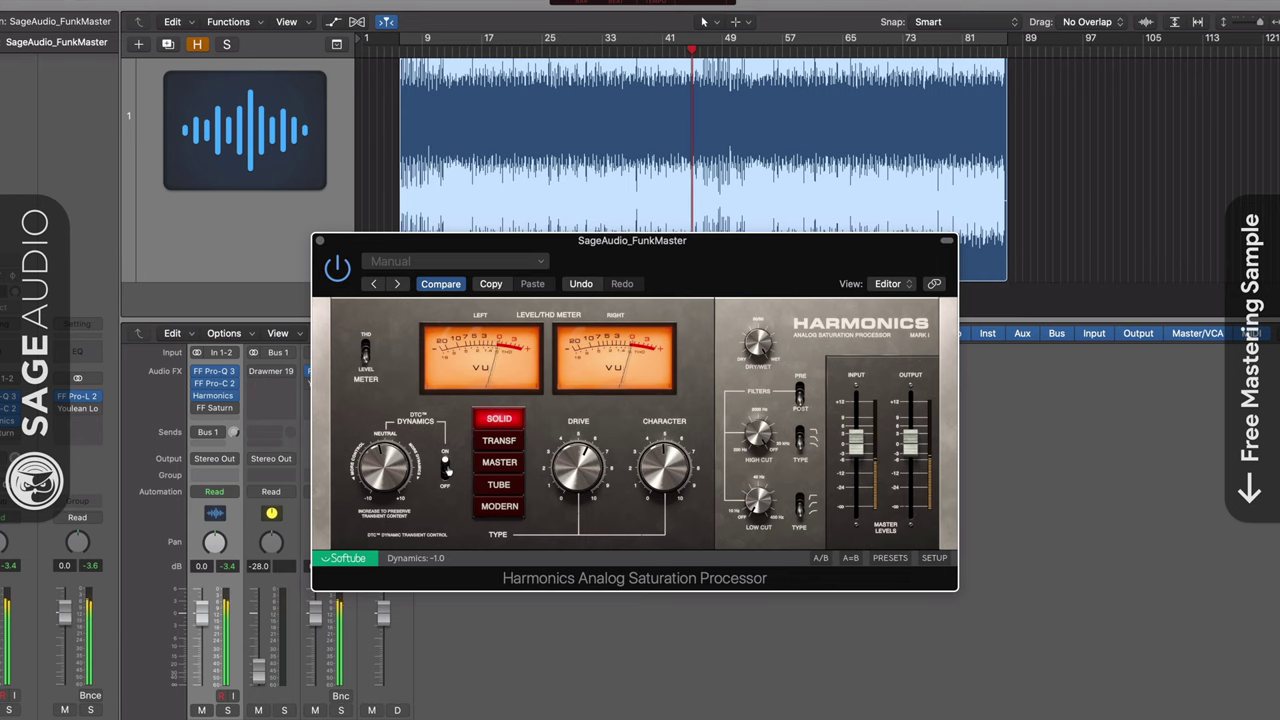
Audition Transformer and Master drive types, settle on Solid, and close Harmonics
{"action": "left_click", "coordinate": [497, 441]}
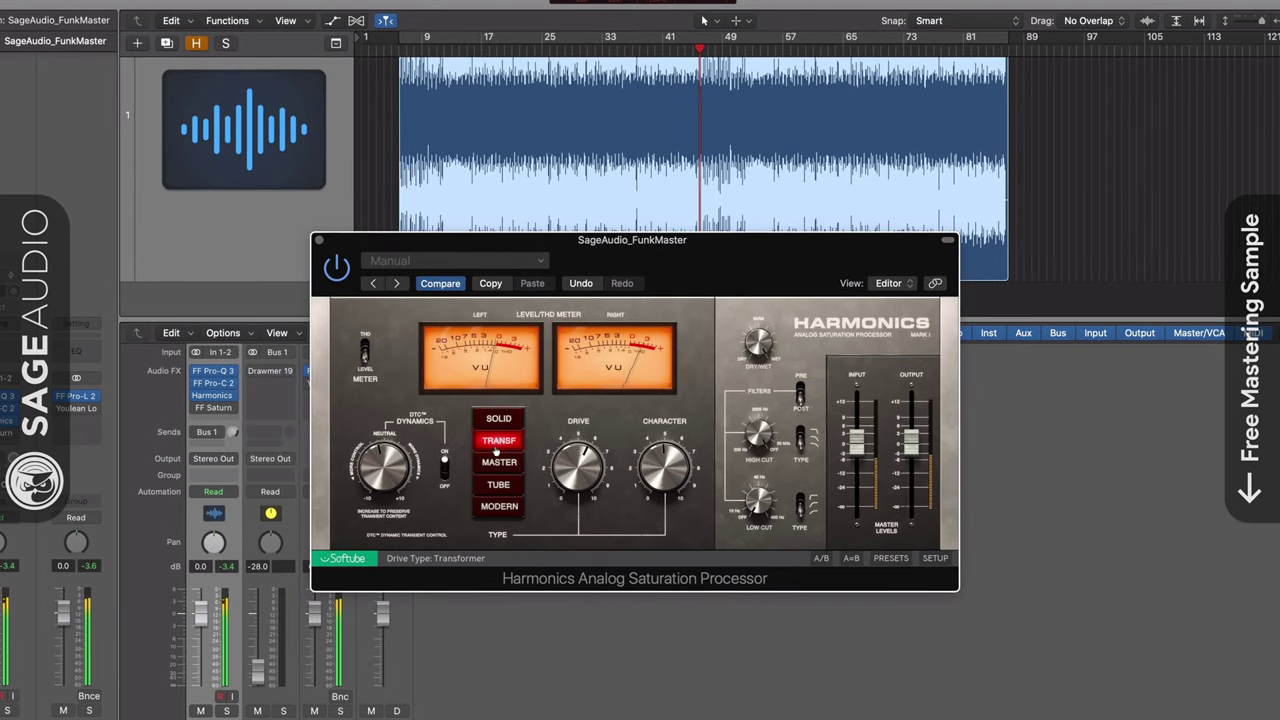
{"action": "left_click", "coordinate": [497, 464]}
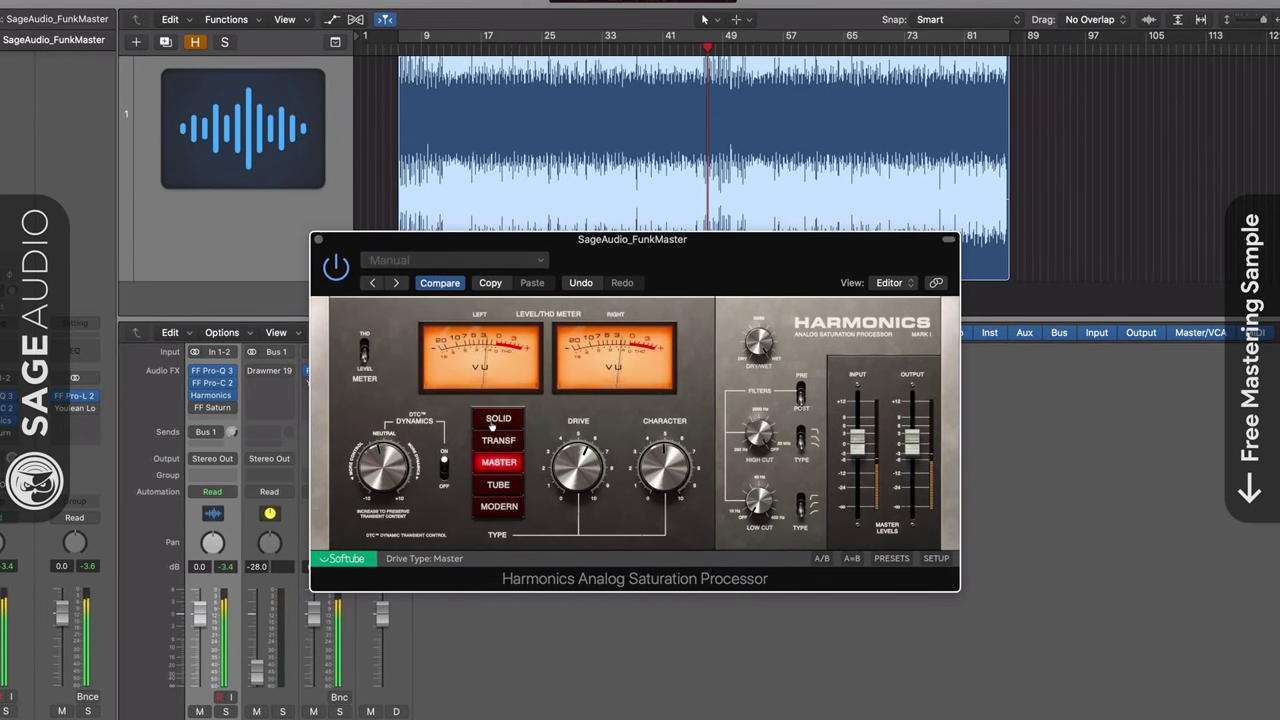
{"action": "left_click", "coordinate": [490, 422]}
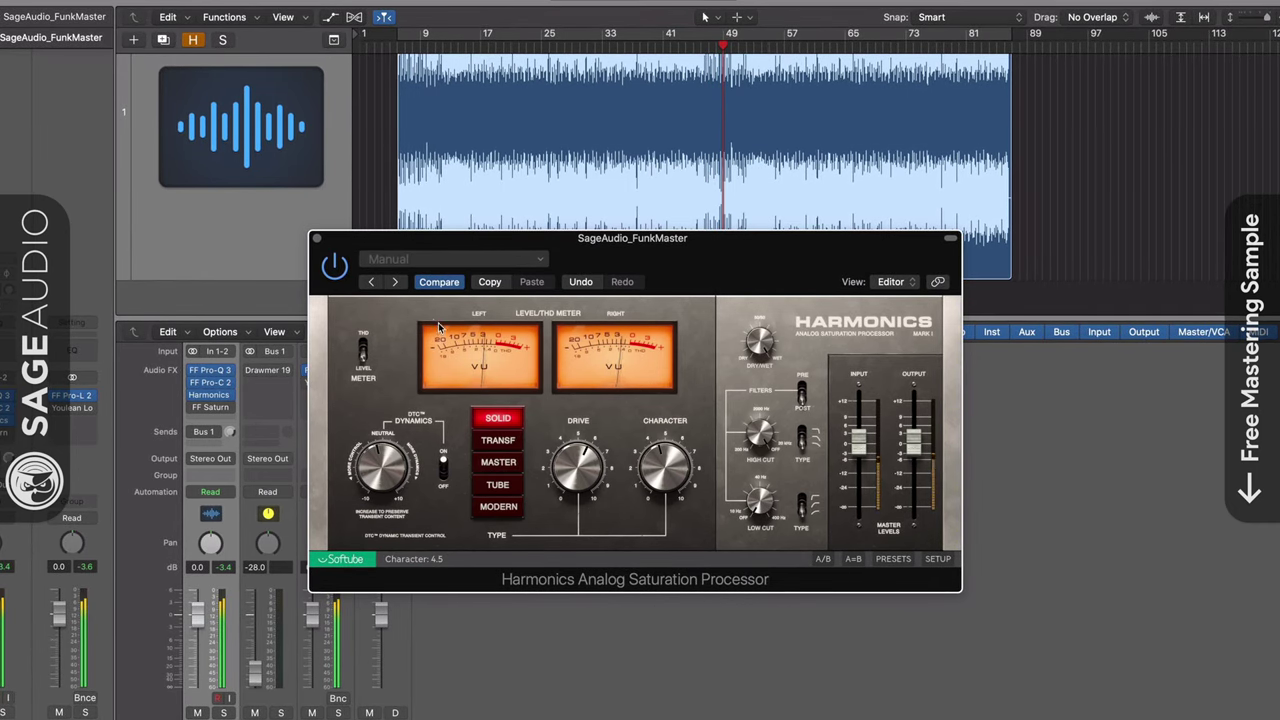
{"action": "left_click", "coordinate": [317, 240]}
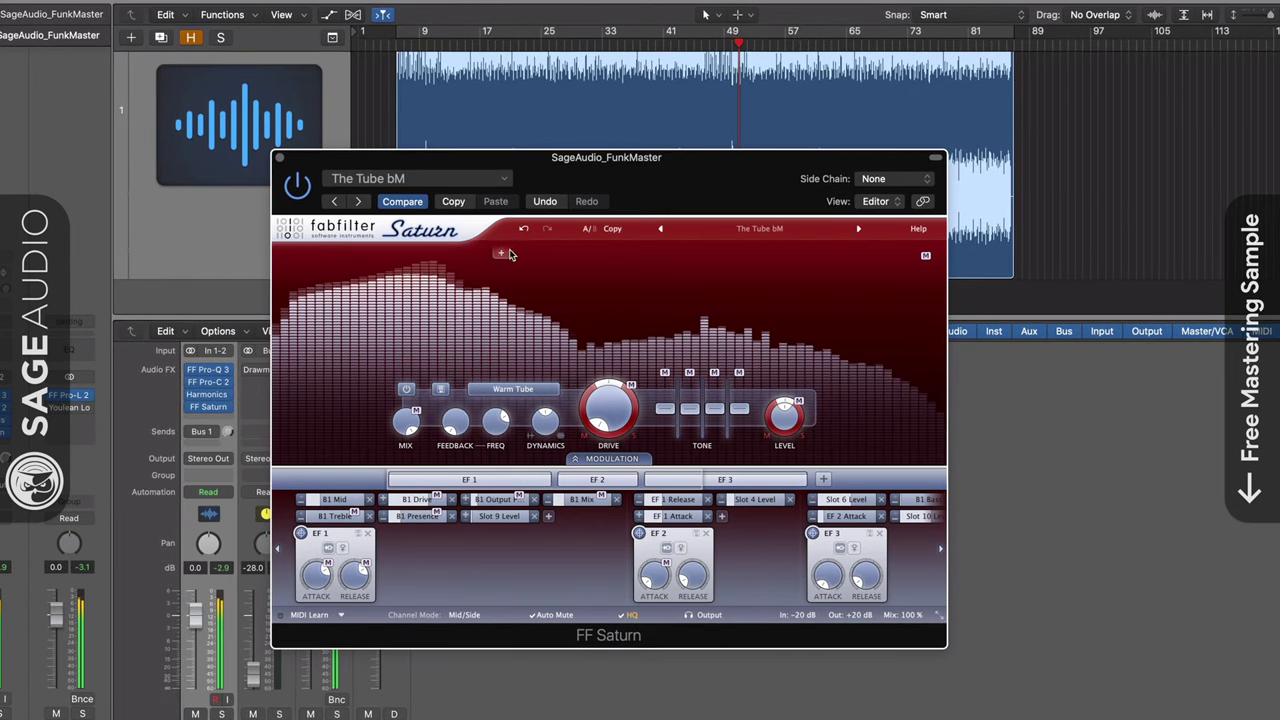
Split Saturn into three bands, soloing the low band and keeping Warm Tube on low and mid
{"action": "left_click", "coordinate": [510, 254]}
{"action": "left_click", "coordinate": [712, 256]}
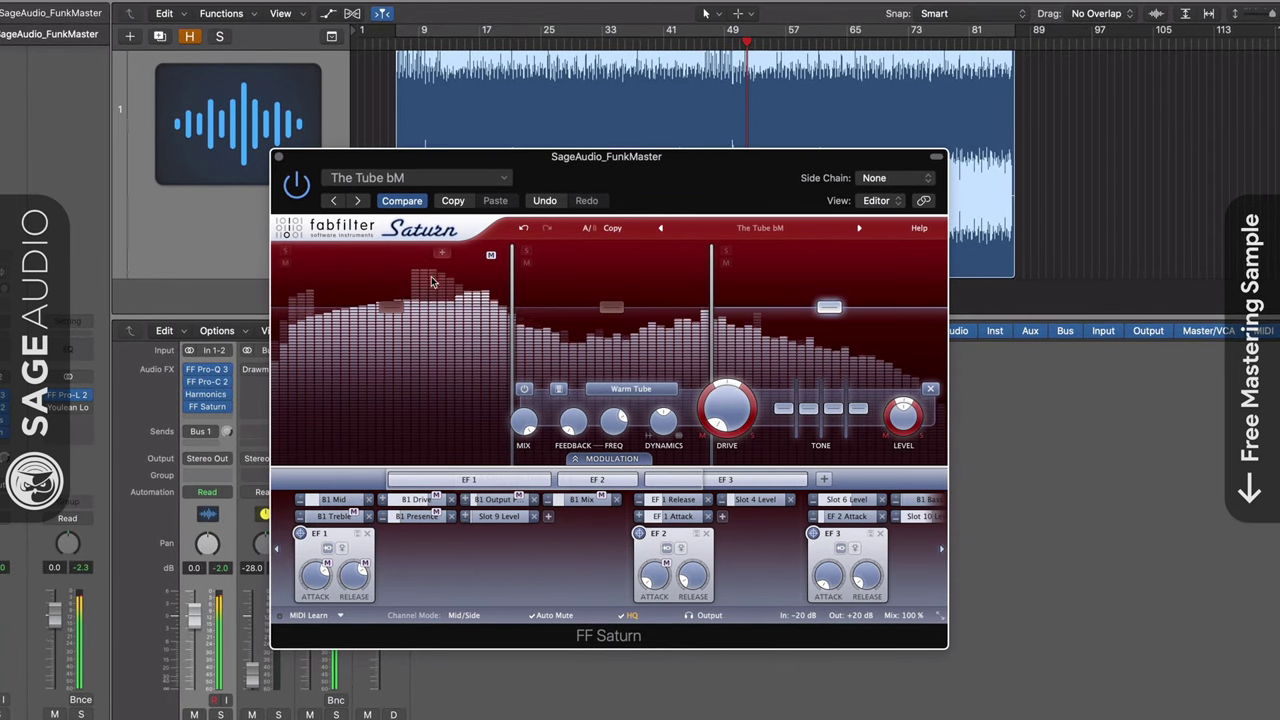
{"action": "left_click", "coordinate": [300, 330]}
{"action": "left_click", "coordinate": [284, 252]}
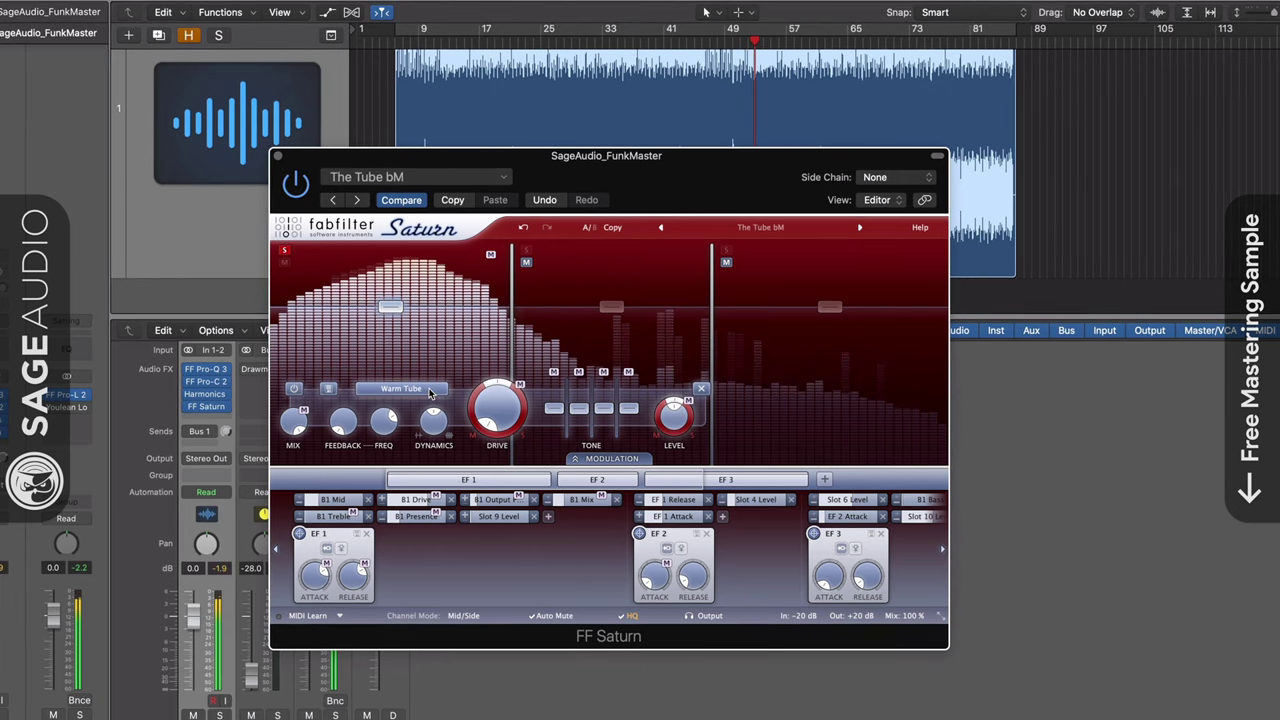
{"action": "left_click", "coordinate": [401, 388]}
{"action": "left_click", "coordinate": [497, 440]}
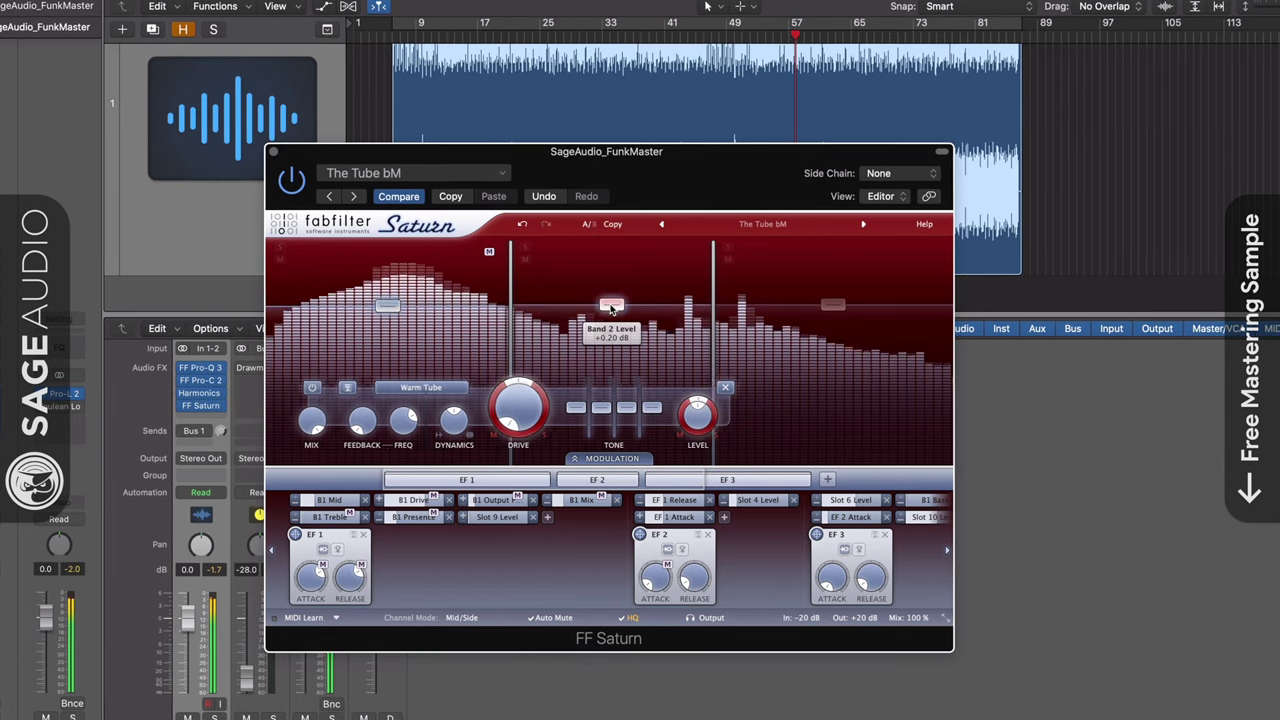
{"action": "left_click", "coordinate": [536, 390]}
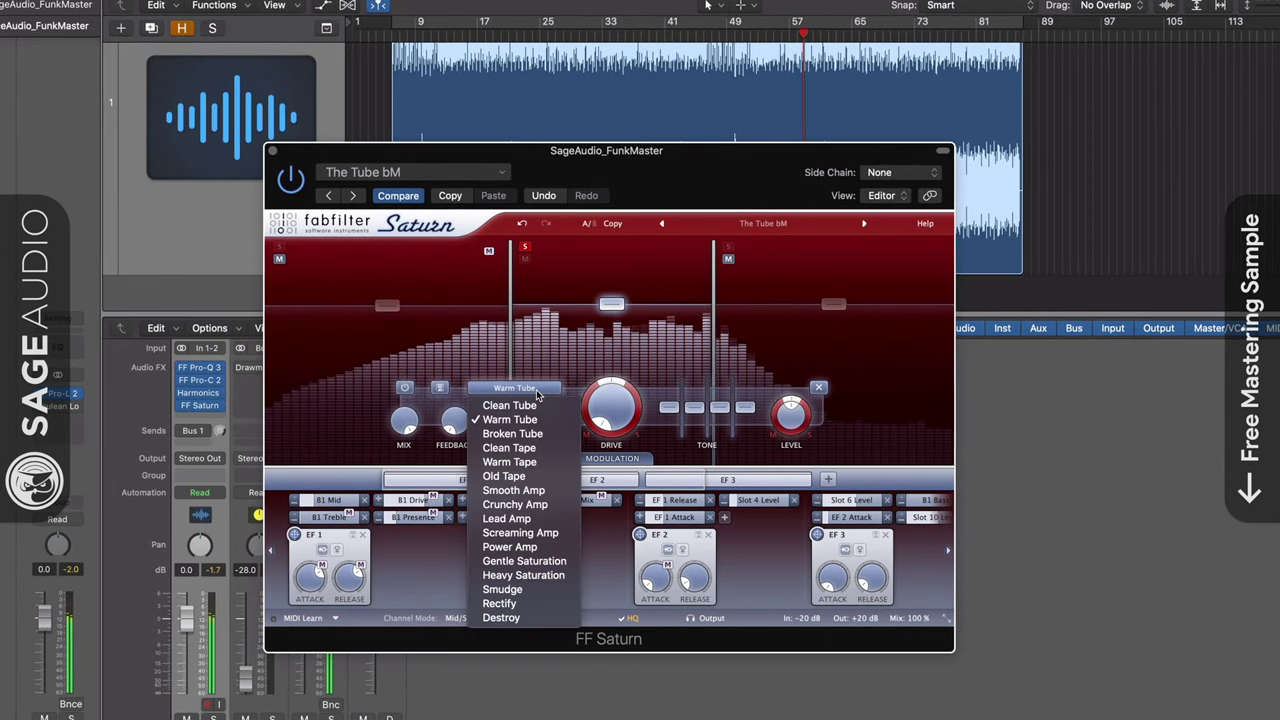
{"action": "left_click", "coordinate": [536, 419]}
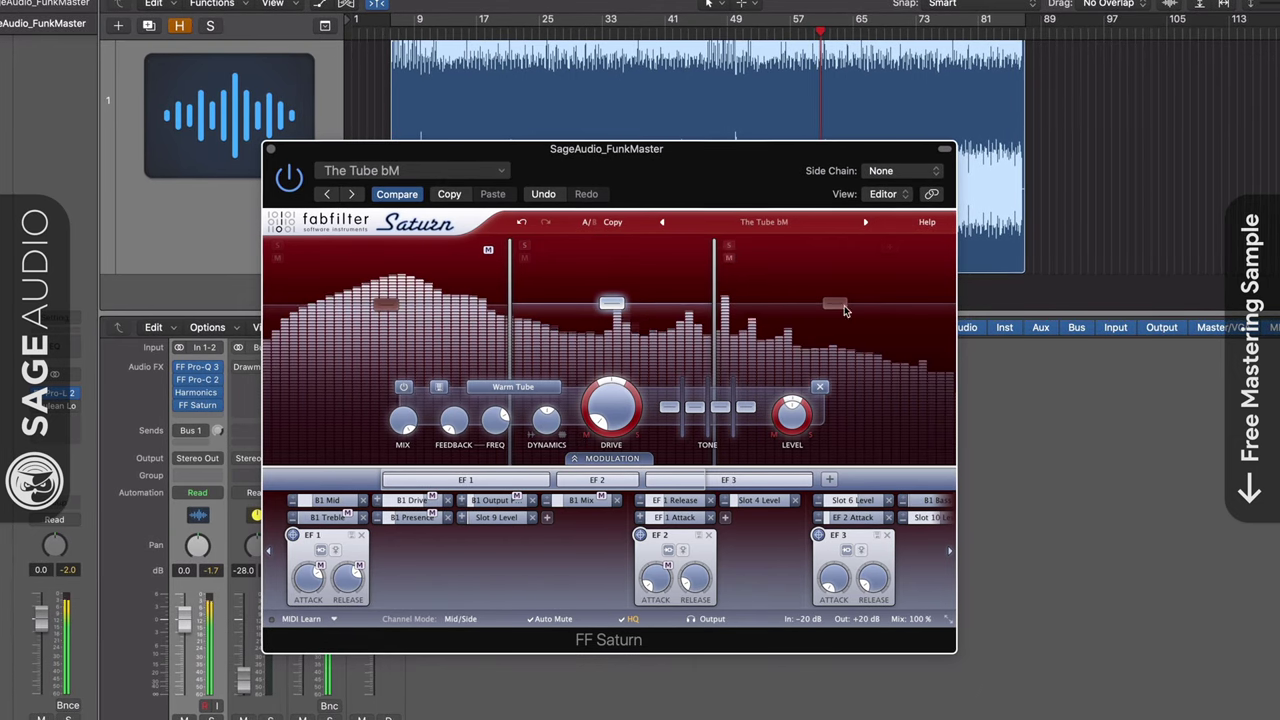
Give the high band Warm Tape saturation and unsolo it
{"action": "left_click", "coordinate": [754, 266]}
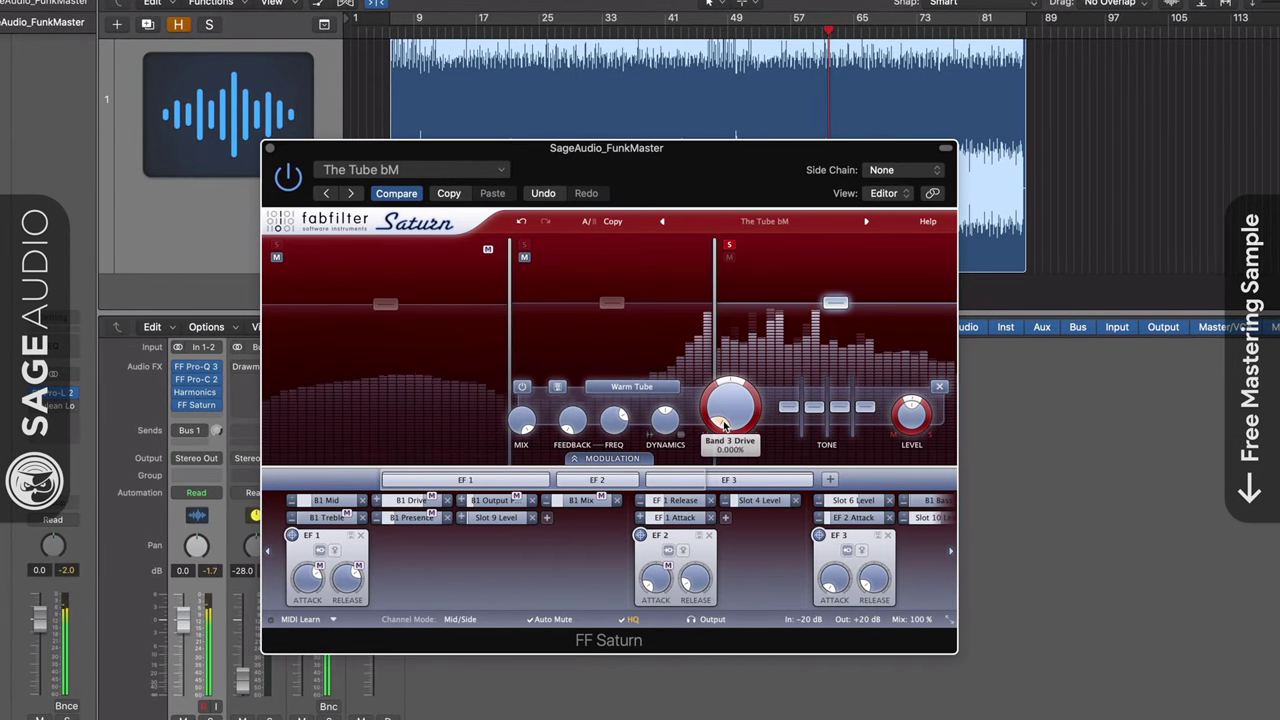
{"action": "left_click", "coordinate": [632, 386]}
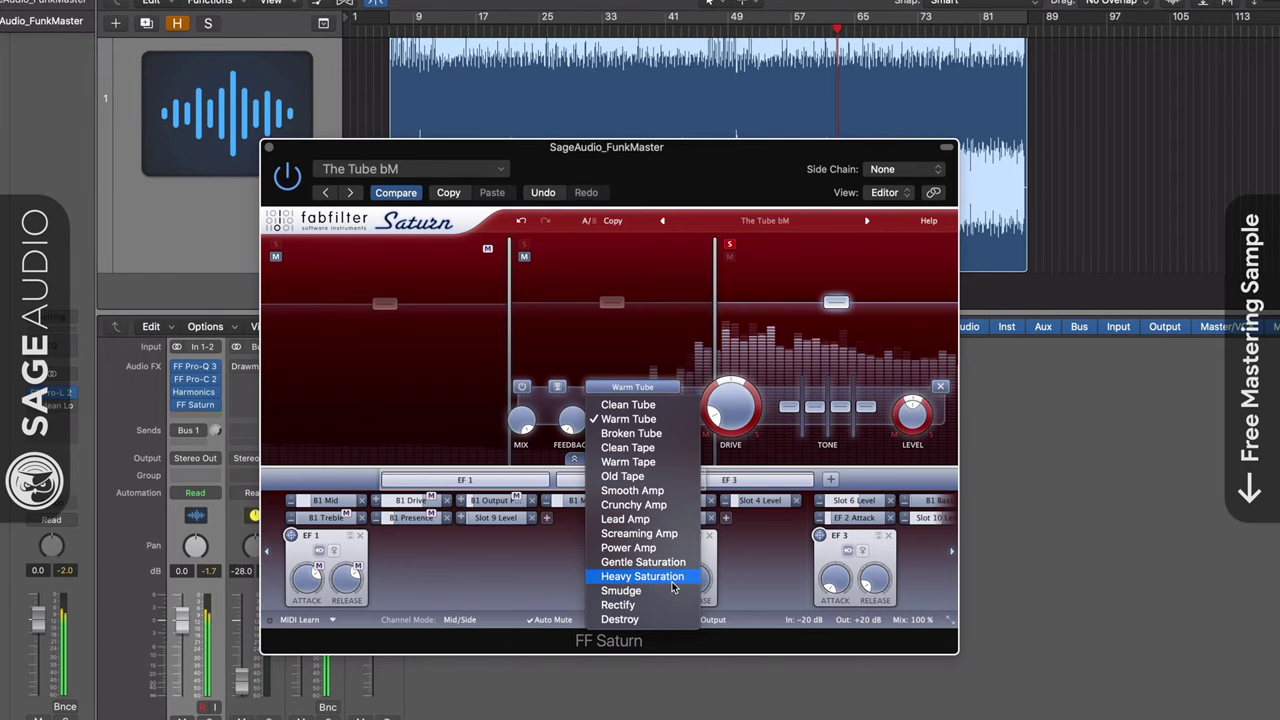
{"action": "left_click", "coordinate": [628, 462]}
{"action": "left_click", "coordinate": [731, 245]}
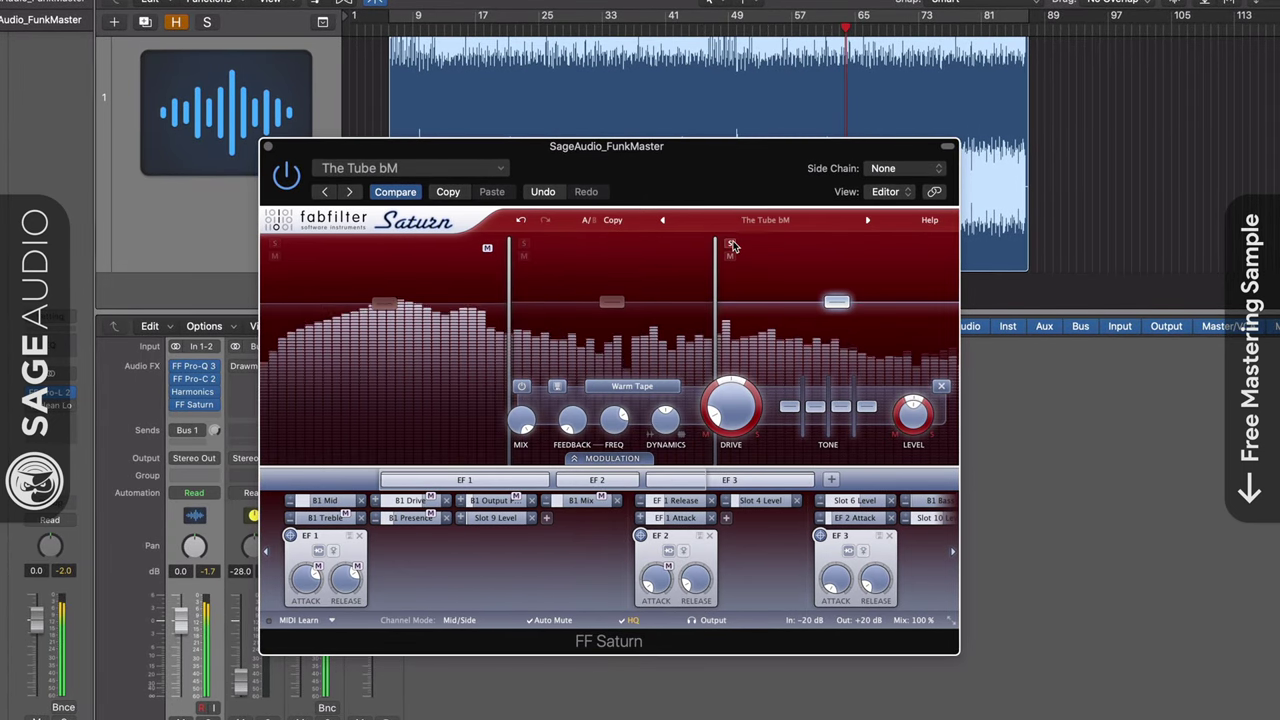
Open Pro-L 2 on the output and raise its gain to about +3 dB
{"action": "key", "text": "super+w"}
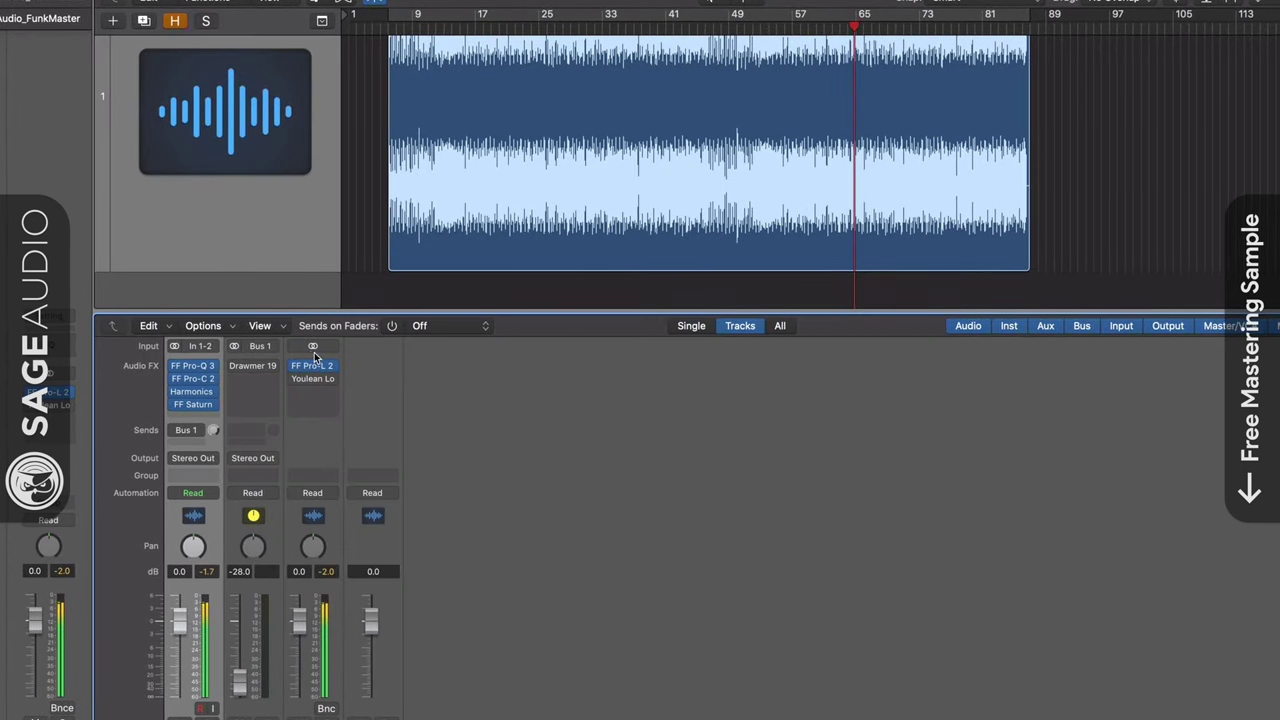
{"action": "left_click", "coordinate": [313, 368]}
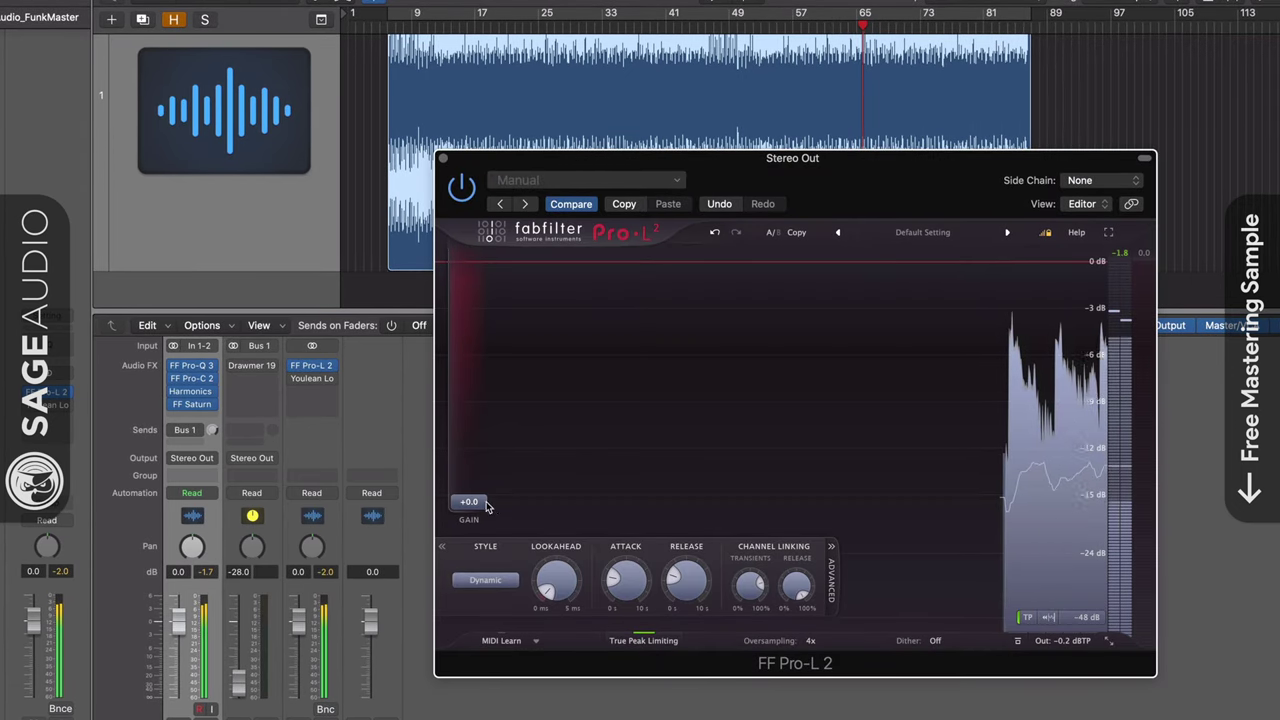
{"action": "left_click_drag", "start_coordinate": [481, 500], "coordinate": [480, 475]}
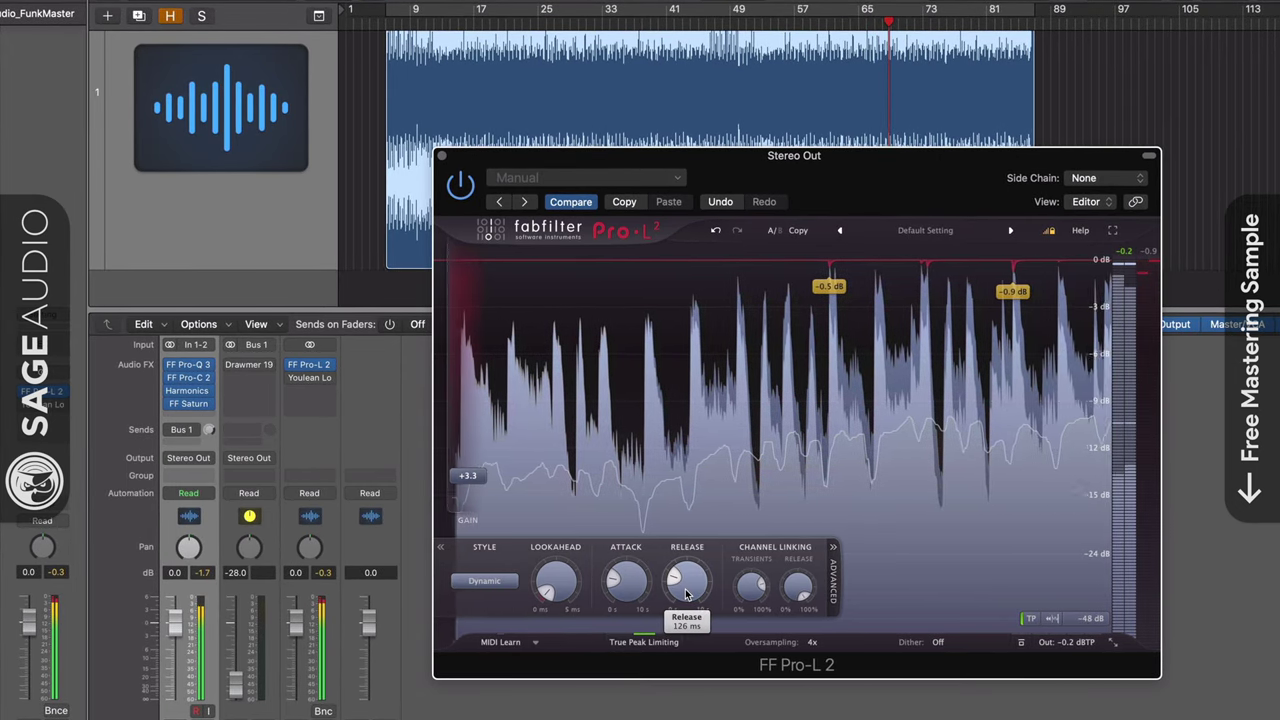
Try Punchy, return to Dynamic style, nudge gain to +3.5 dB, and close the limiter
{"action": "left_click", "coordinate": [506, 586]}
{"action": "left_click", "coordinate": [482, 614]}
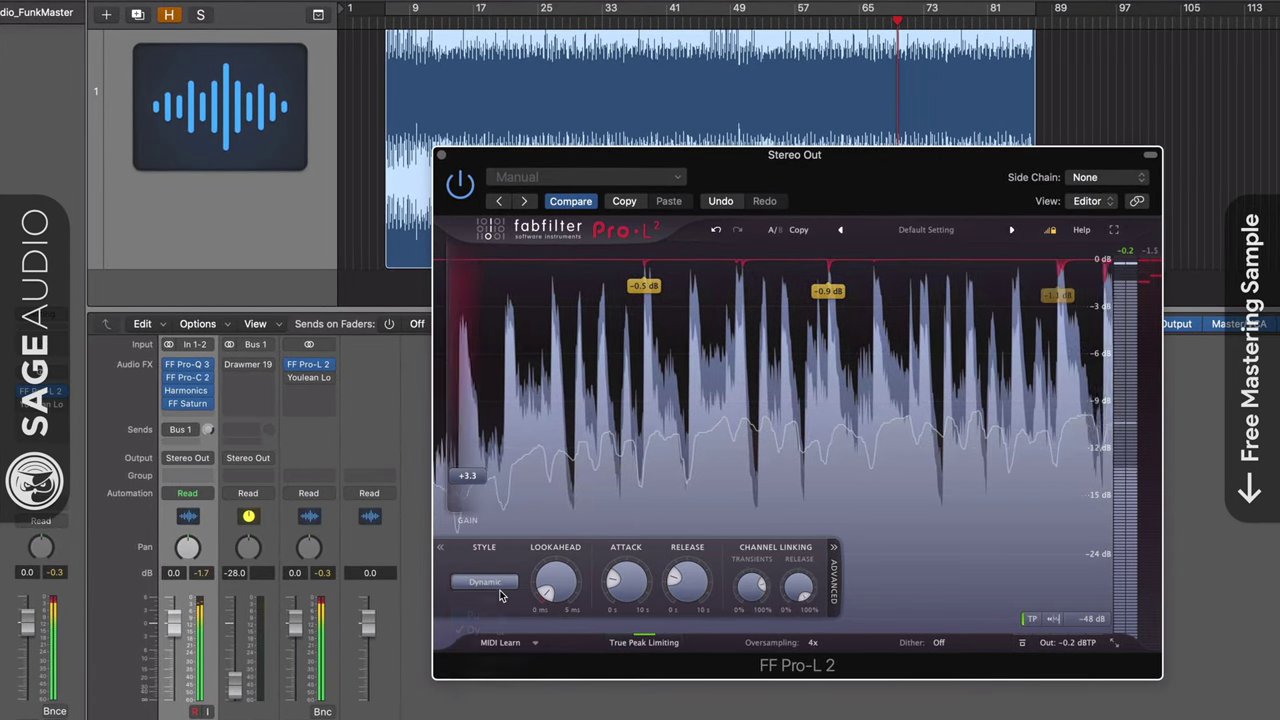
{"action": "left_click", "coordinate": [486, 584]}
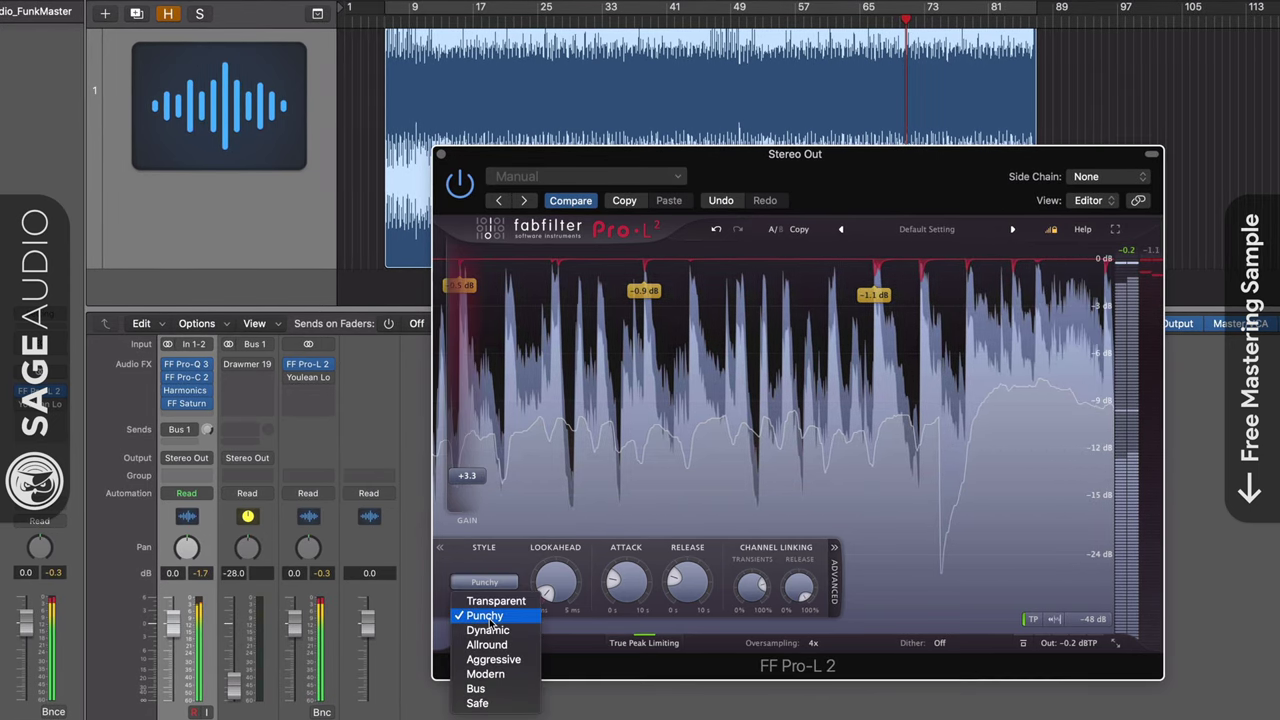
{"action": "left_click", "coordinate": [487, 630]}
{"action": "mouse_move", "coordinate": [545, 590]}
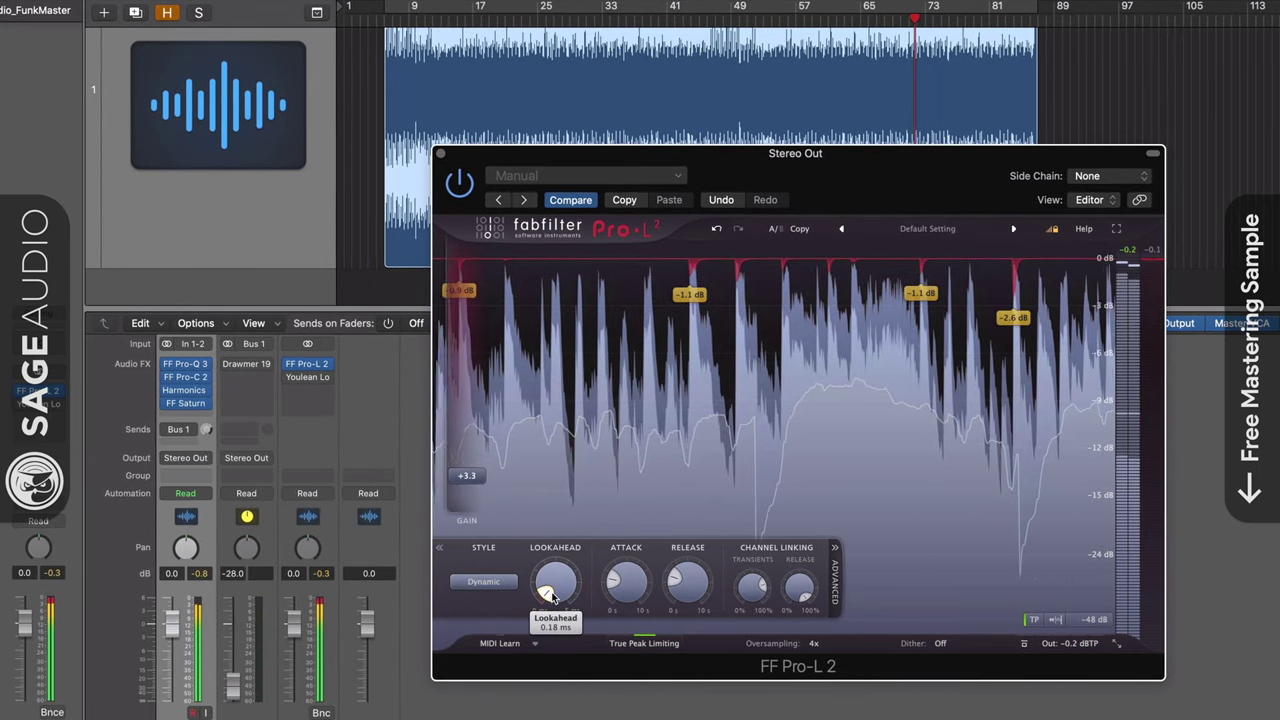
{"action": "left_click_drag", "start_coordinate": [466, 477], "coordinate": [466, 475]}
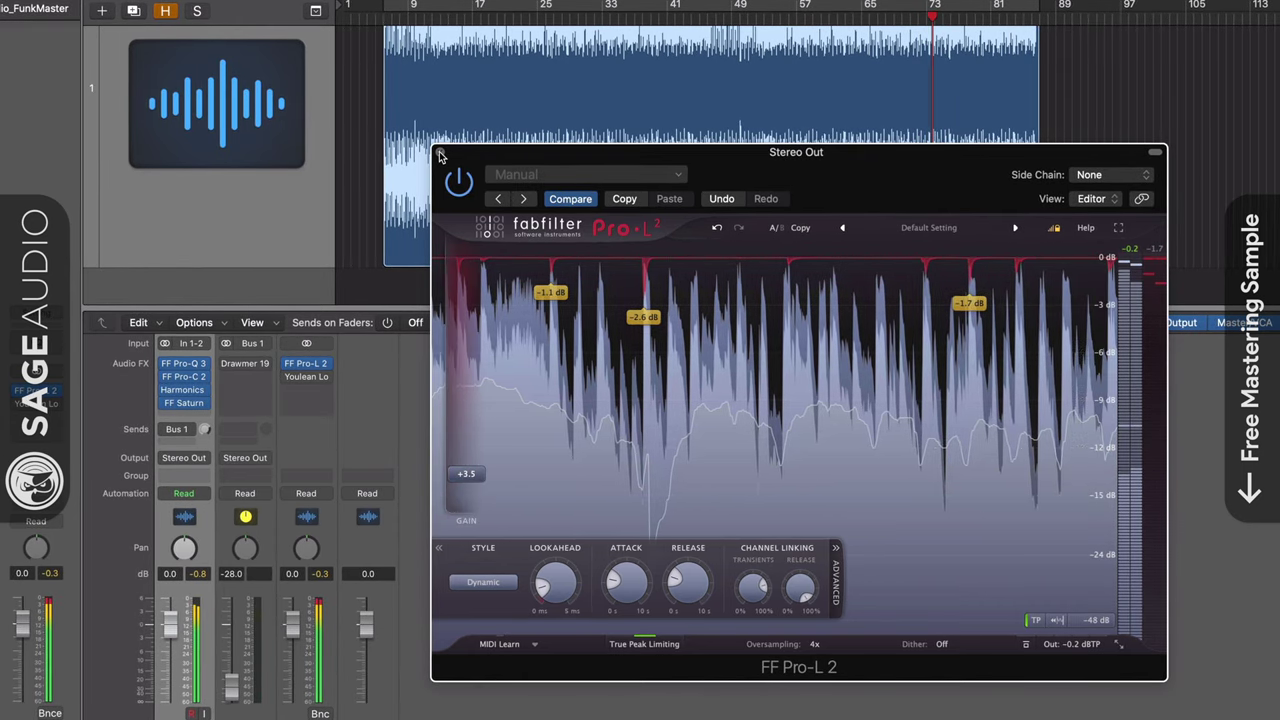
{"action": "left_click", "coordinate": [438, 154]}
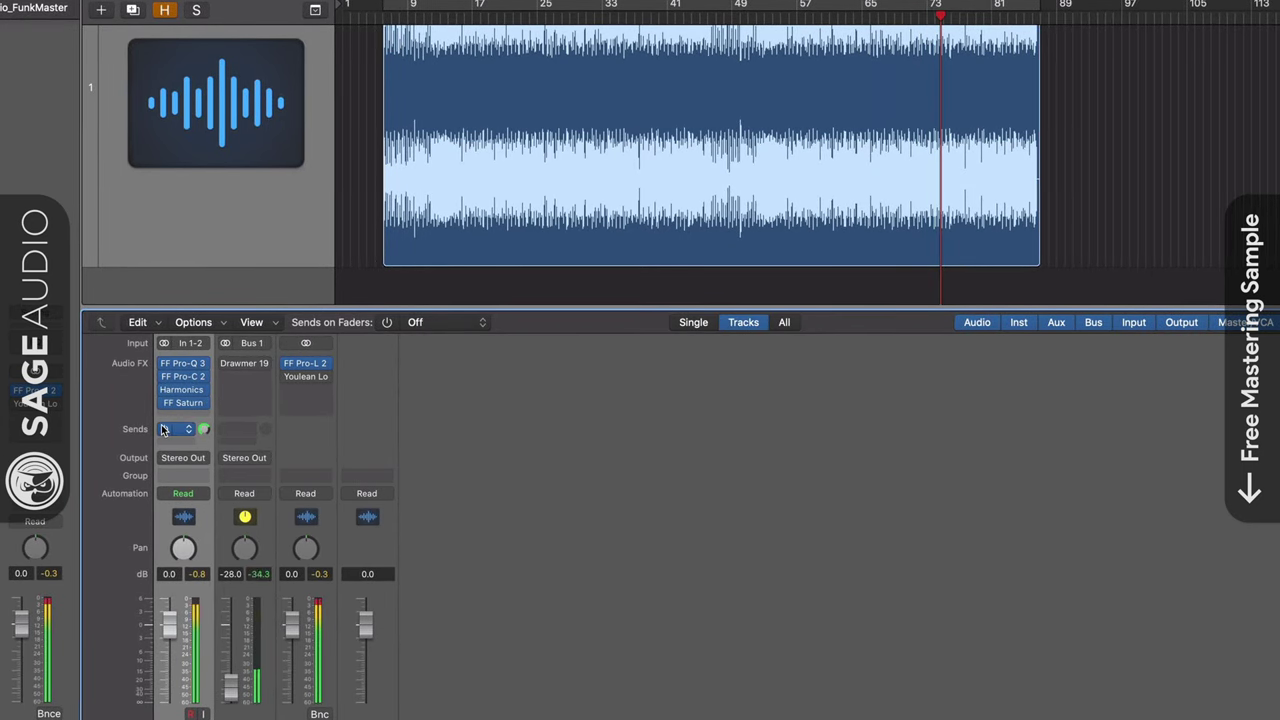
On the Drawmer 1973, enable Air, raise low threshold to -13.7 dB, high to -7 dB, output gain to 10 dB
{"action": "left_click", "coordinate": [245, 363]}
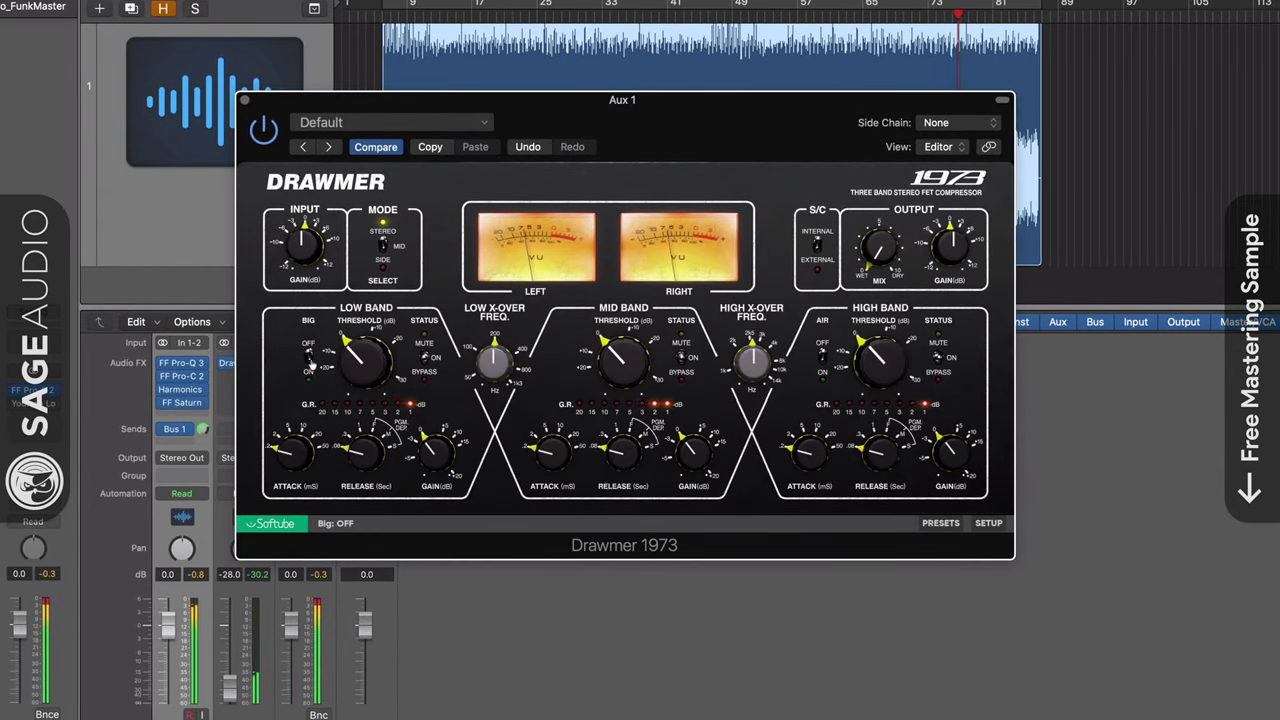
{"action": "left_click", "coordinate": [818, 358]}
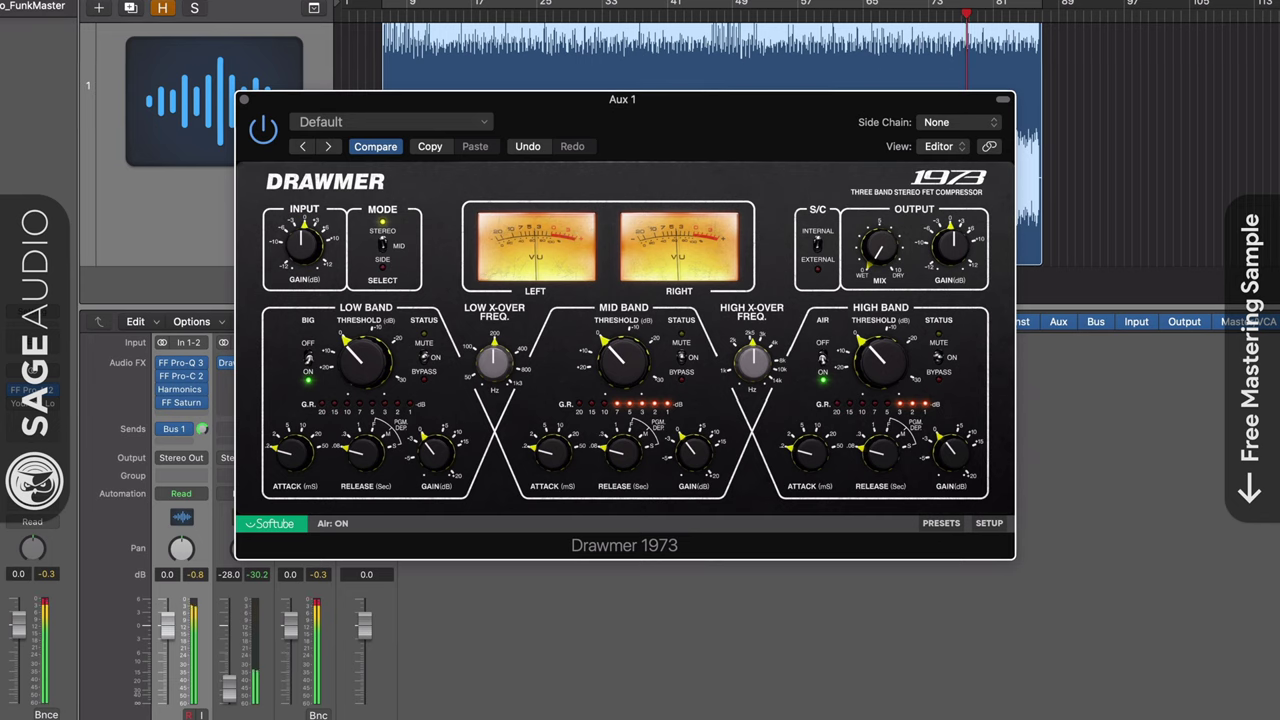
{"action": "left_click_drag", "start_coordinate": [363, 365], "coordinate": [367, 330]}
{"action": "left_click_drag", "start_coordinate": [880, 371], "coordinate": [883, 352]}
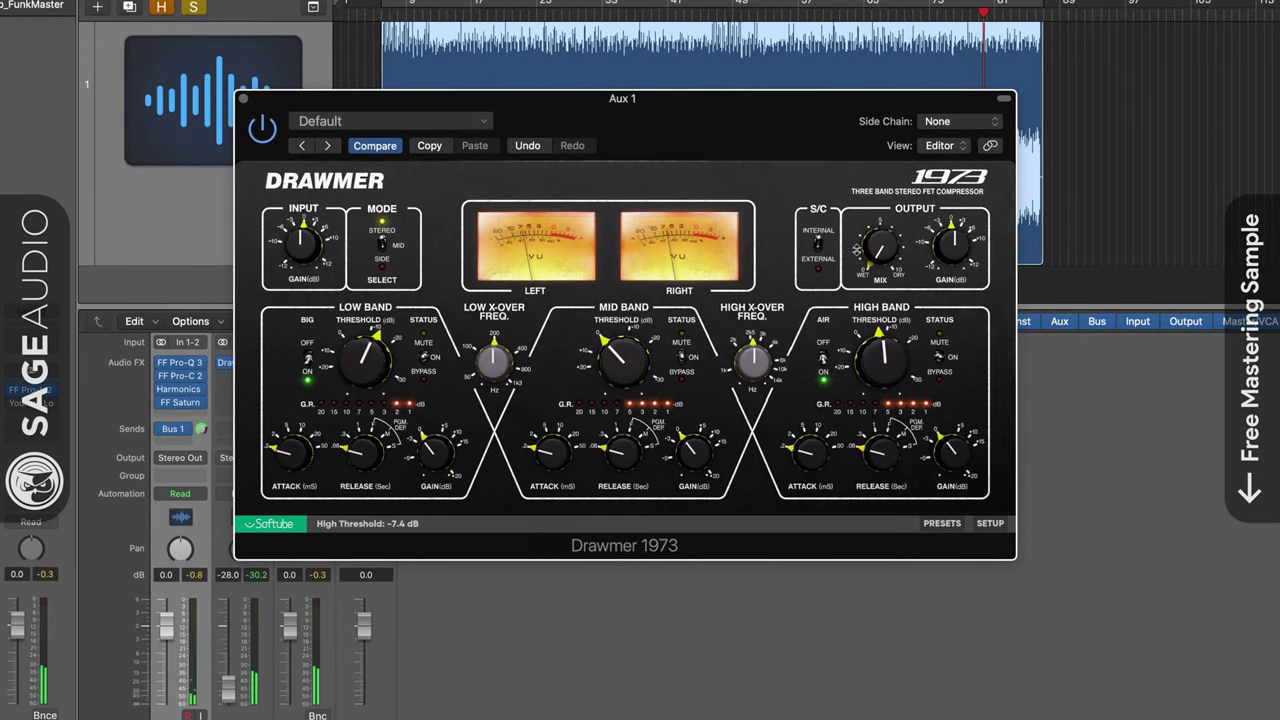
{"action": "left_click_drag", "start_coordinate": [953, 232], "coordinate": [954, 214]}
Drop the aux fader to -30 dB, bring it back up, and close the Drawmer
{"action": "left_click_drag", "start_coordinate": [225, 697], "coordinate": [225, 700]}
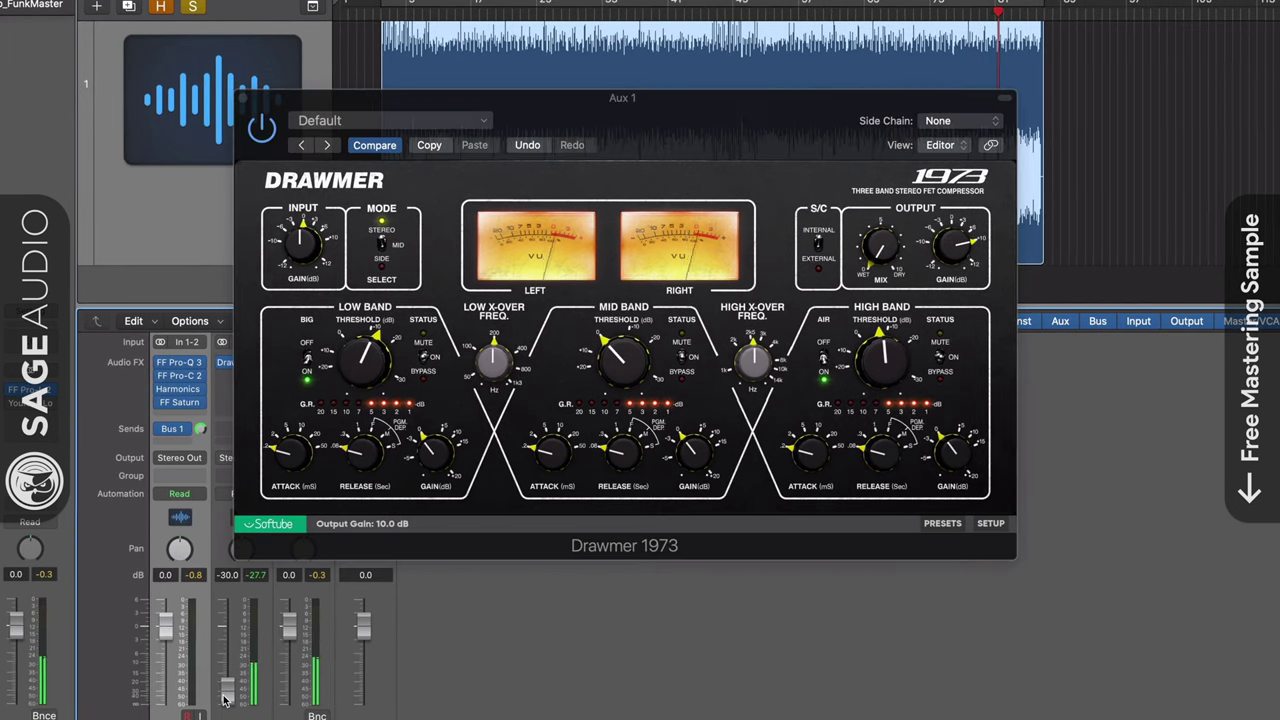
{"action": "left_click", "coordinate": [285, 432]}
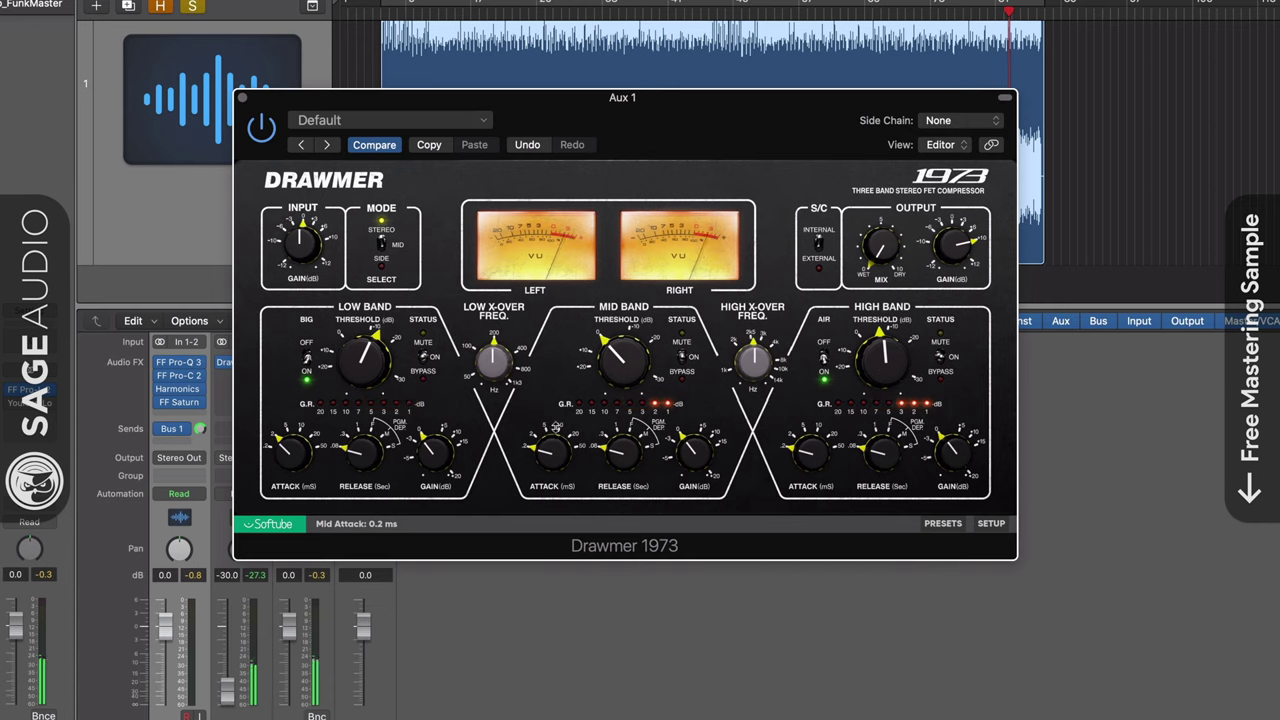
{"action": "left_click", "coordinate": [232, 715]}
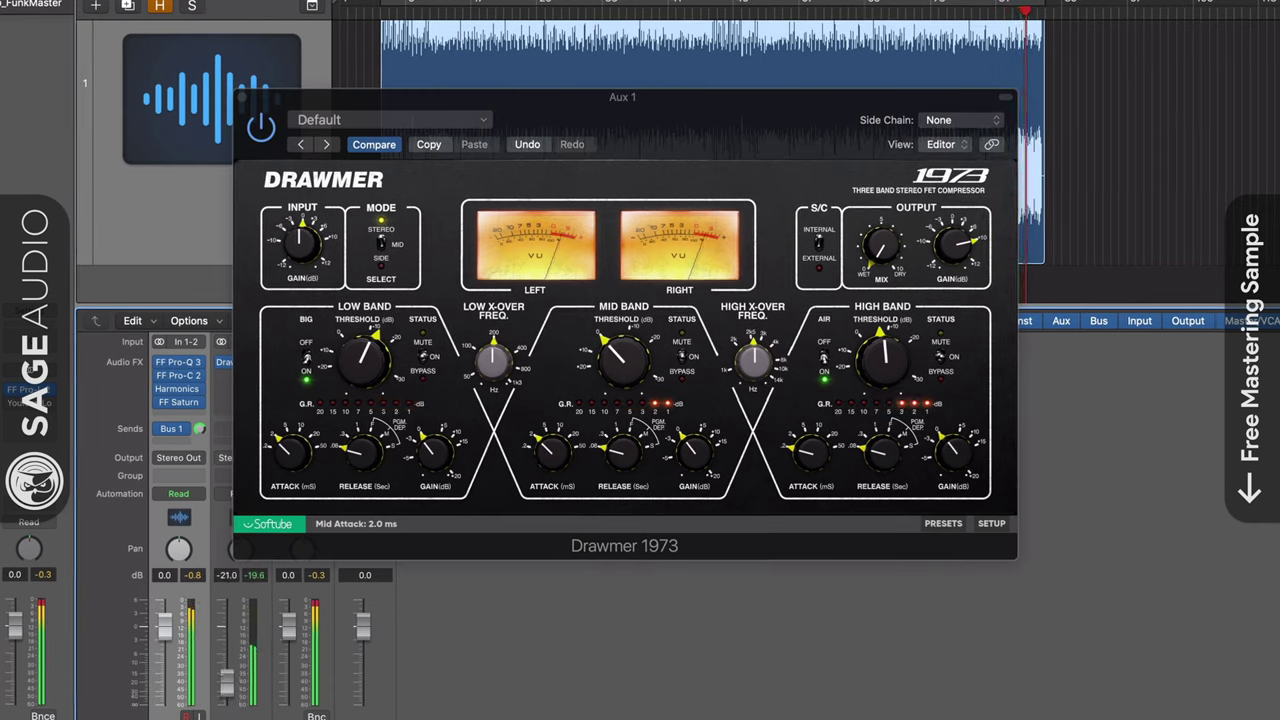
{"action": "key", "text": "super+w"}
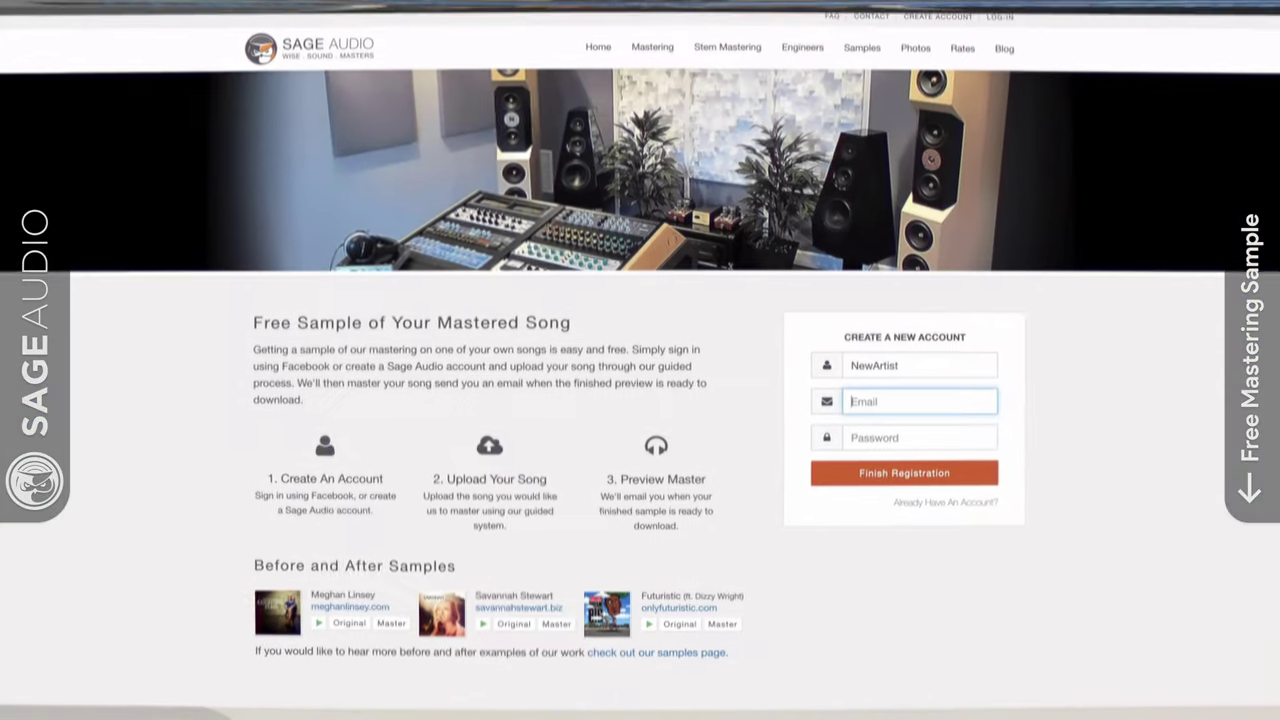
Sign up on Sage Audio with an e-mail address and password, then begin entering the artist name
{"action": "key", "text": "Tab"}
{"action": "type", "text": "*****"}
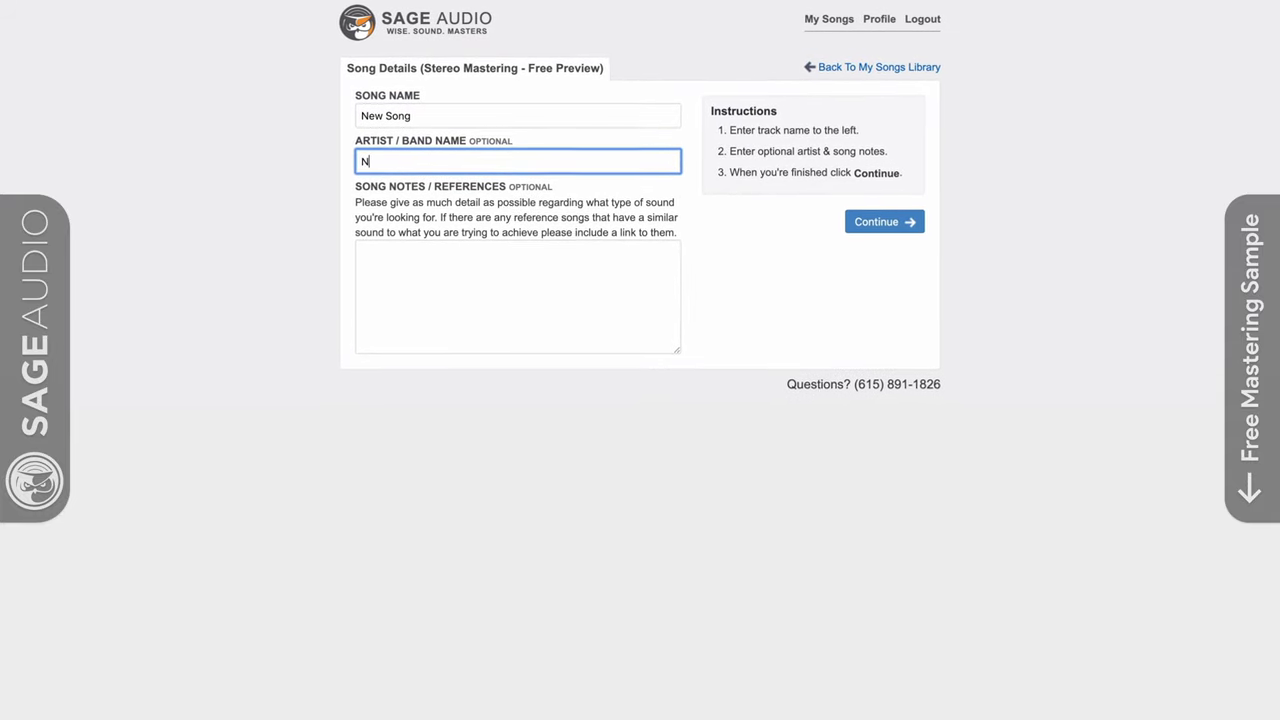
{"action": "type", "text": "New Artis"}
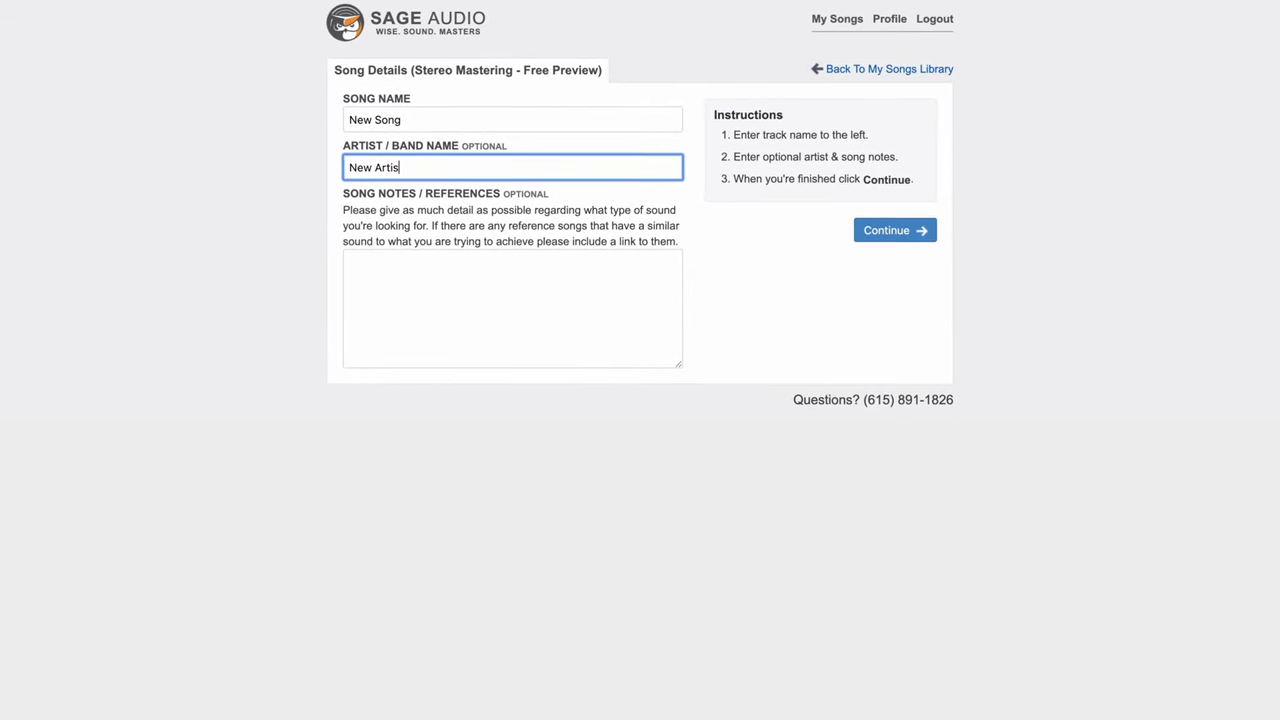